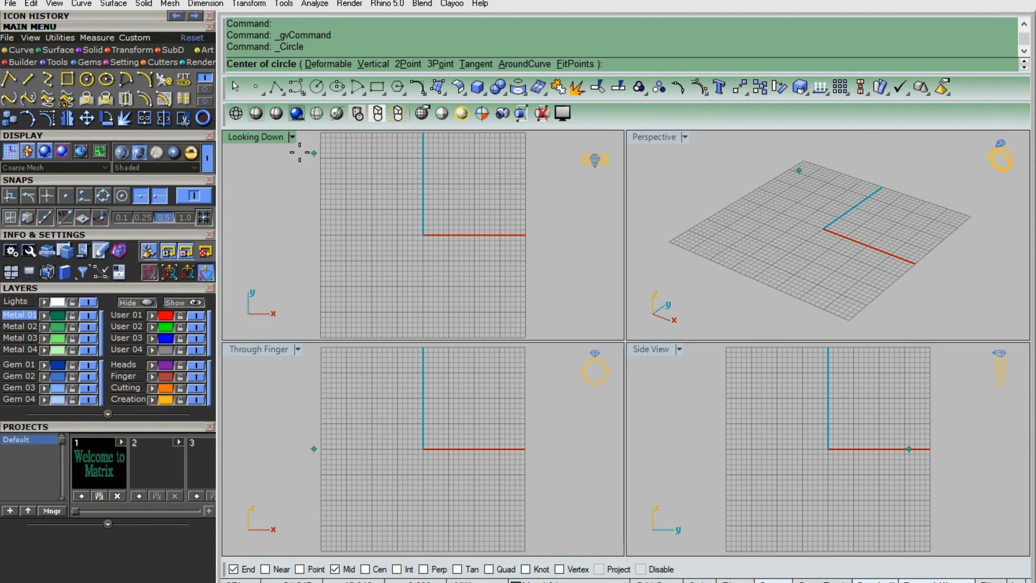
Maximize the Looking Down view and draw a circle centered on the origin (0).
double_click(255, 138)
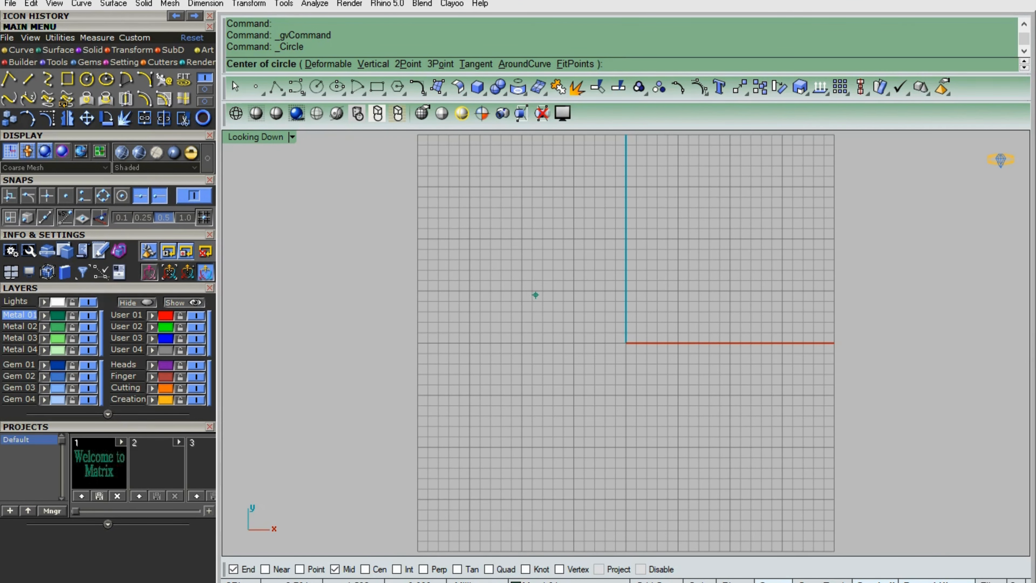
key(Return)
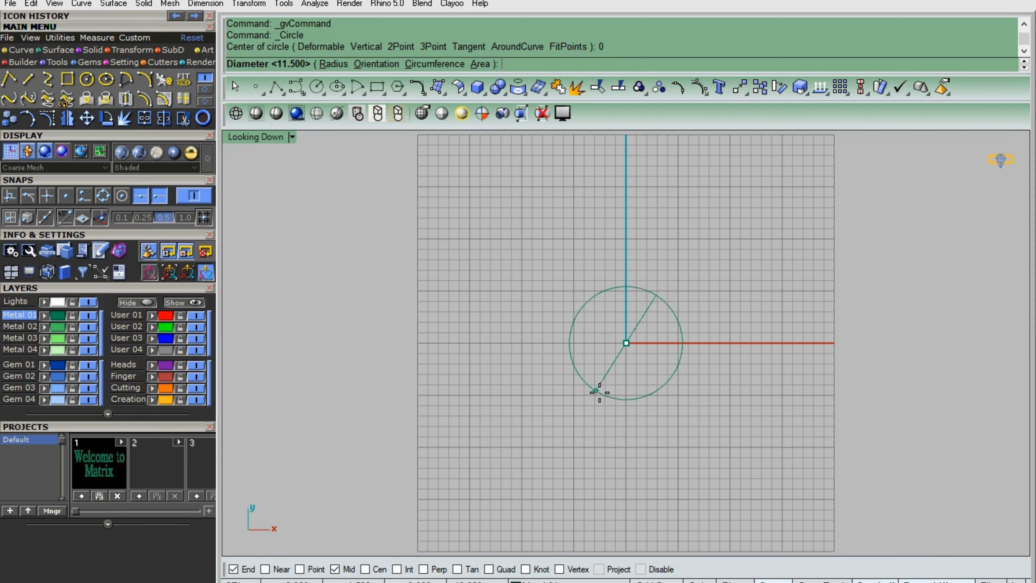
click(629, 399)
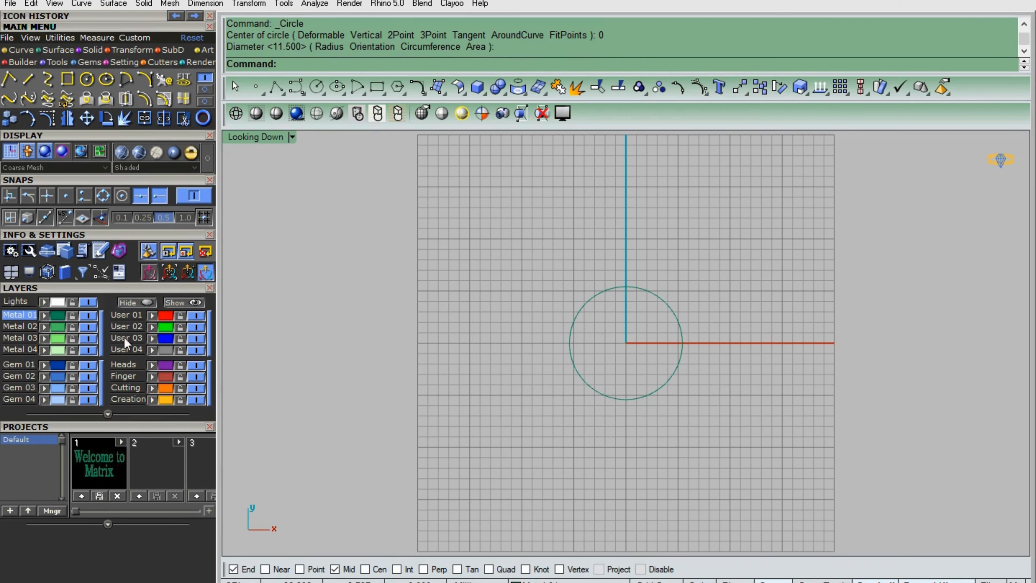
Draw an ellipse centered on the origin (0), with its long axis vertical and extending beyond the circle.
click(106, 79)
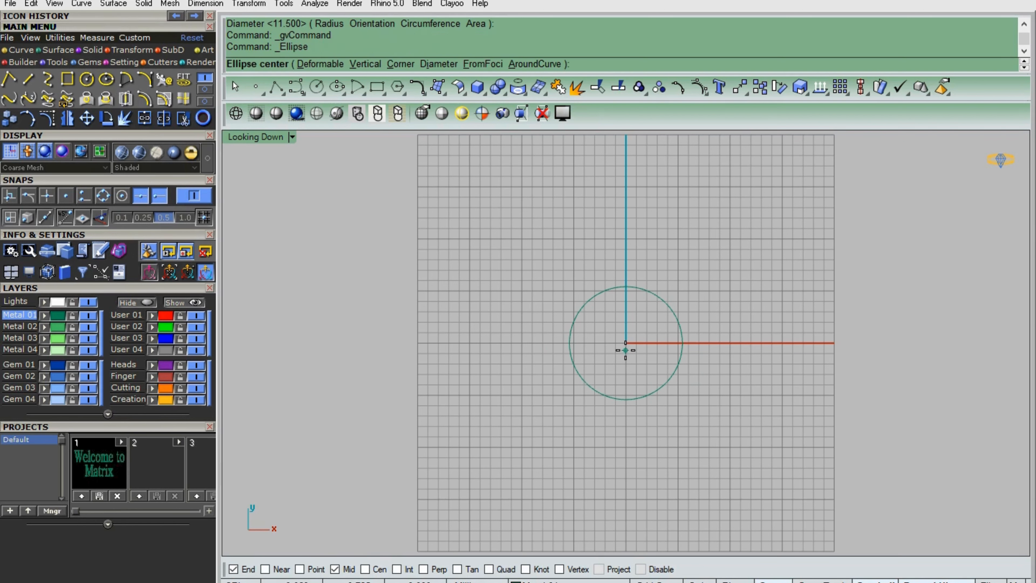
text(0)
key(Return)
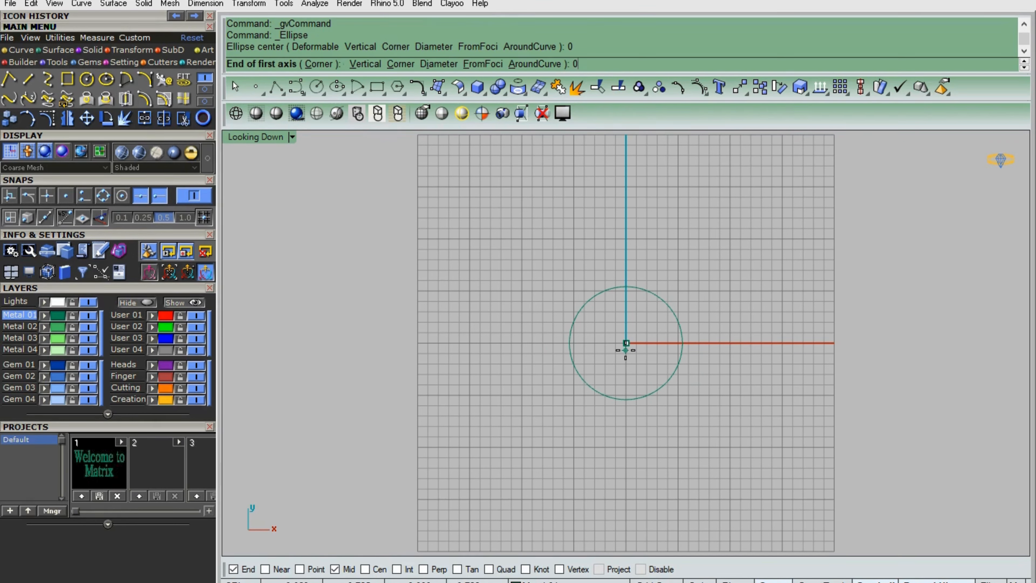
click(624, 437)
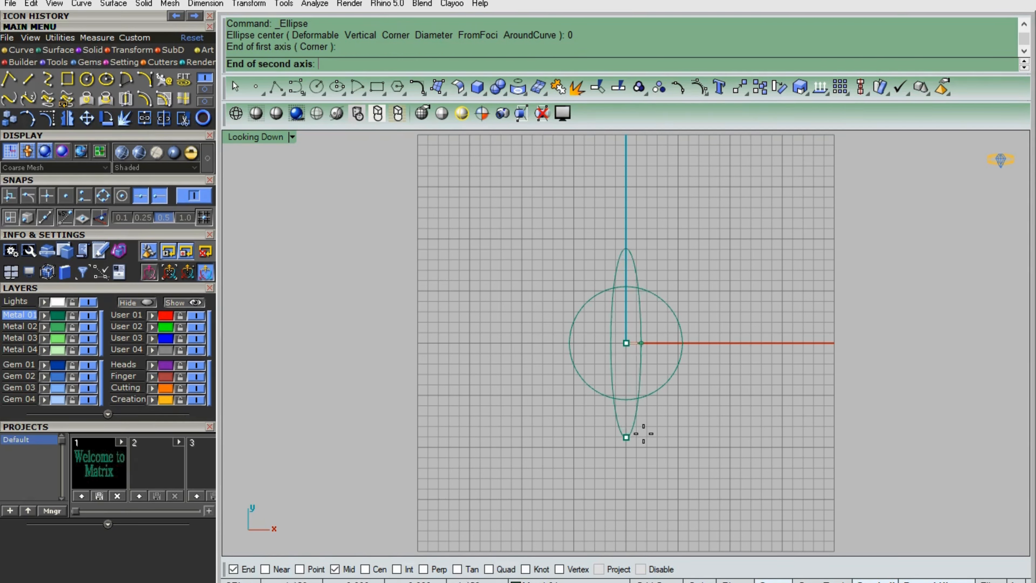
click(664, 433)
Move the ellipse along the X axis until it sits clear of the circle's right side, then deselect it.
click(665, 350)
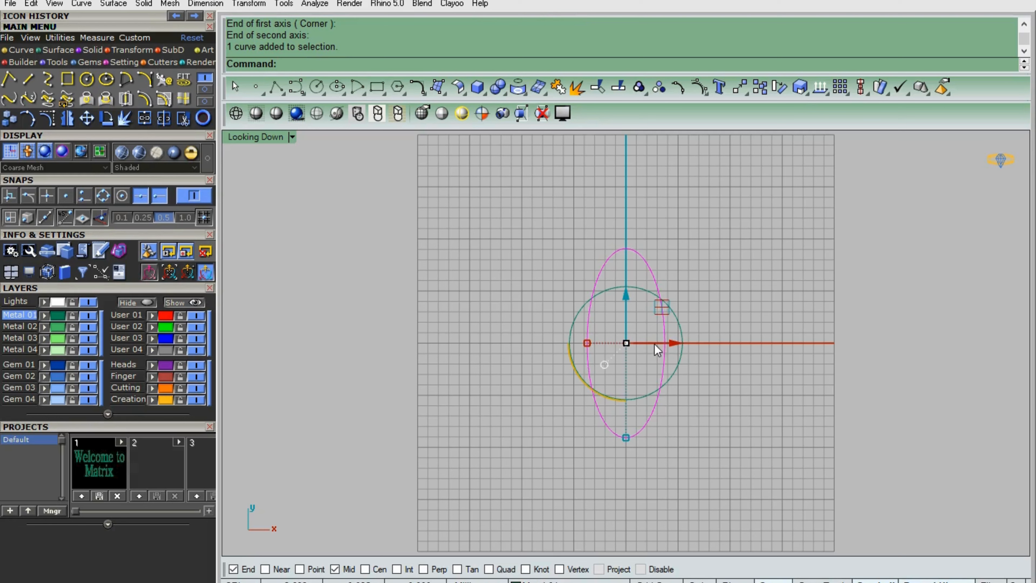
drag(653, 343, 783, 345)
click(567, 264)
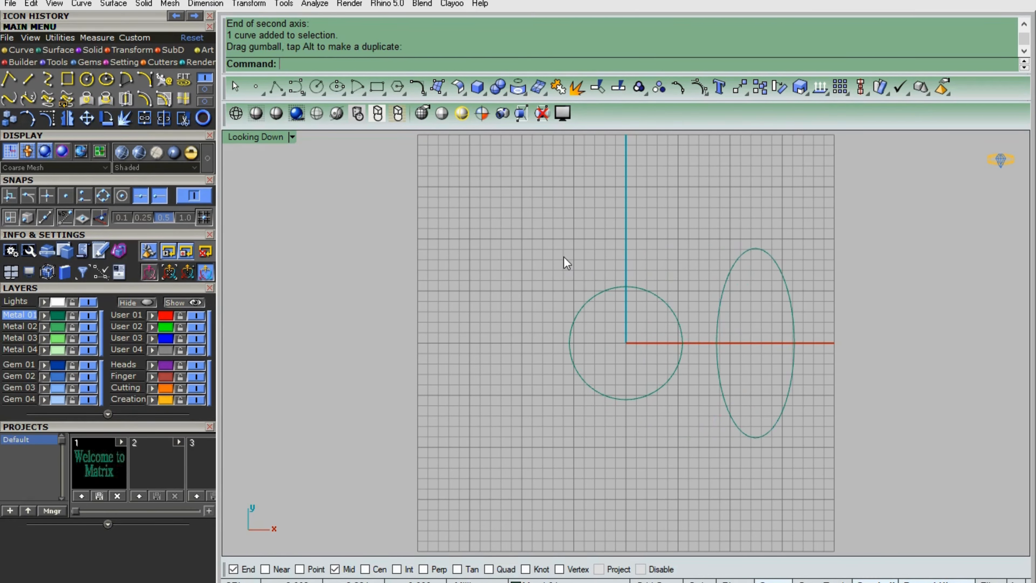
Draw a square around the circle using the Rectangle command's Center option, centered on the origin (0).
click(67, 80)
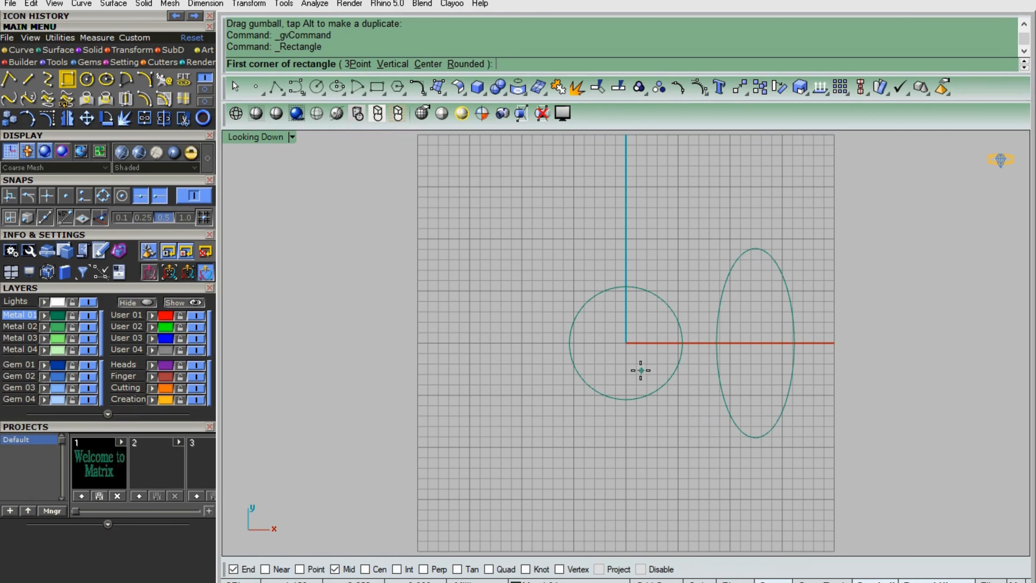
click(424, 63)
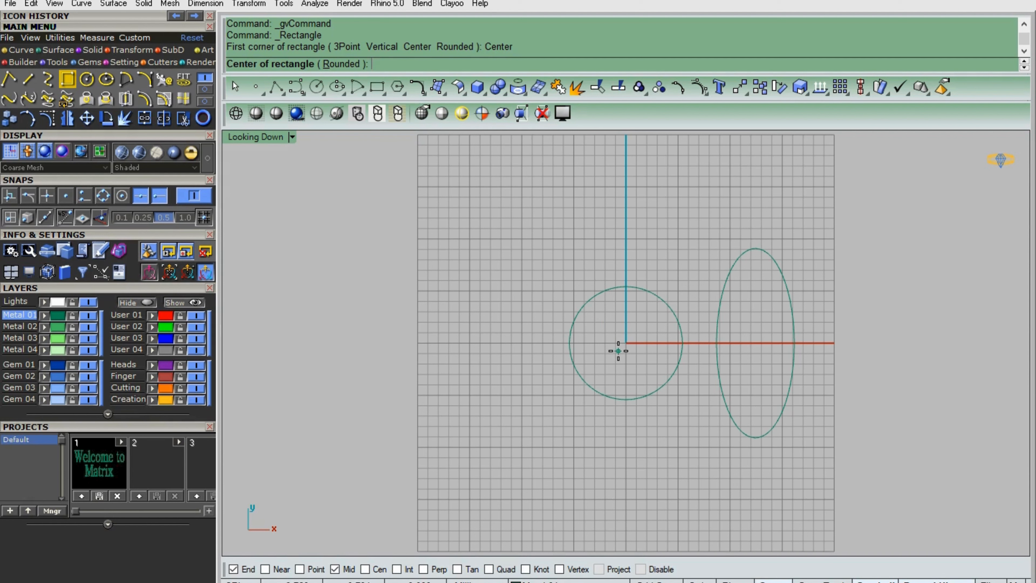
text(0)
key(Return)
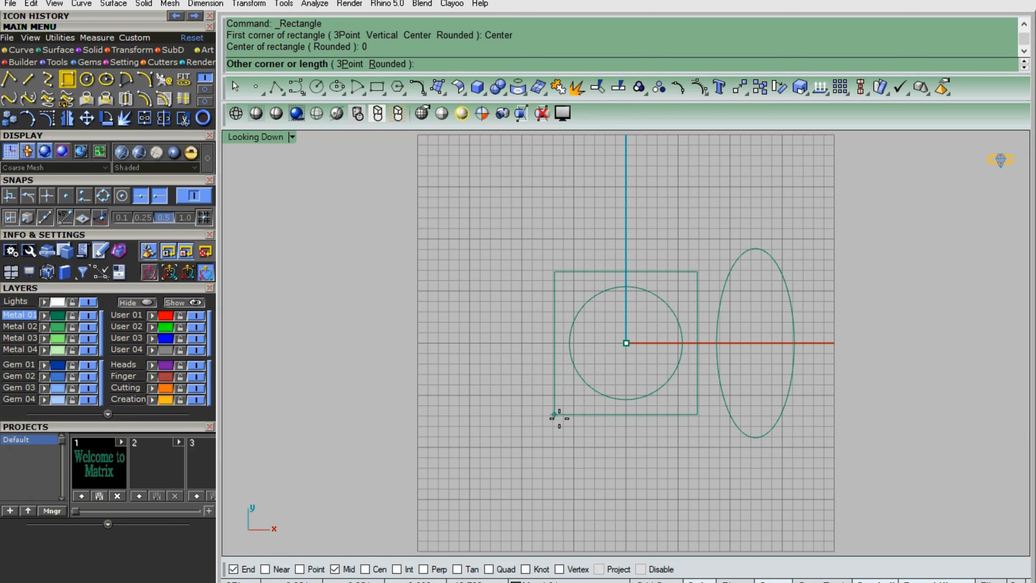
click(559, 419)
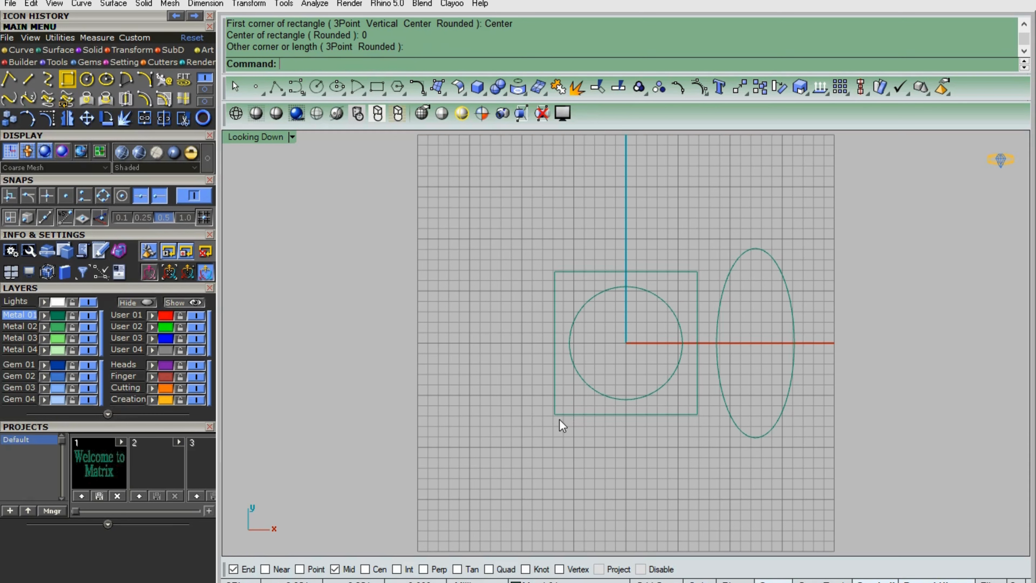
Move the square along the X axis to the left side of the circle and deselect it.
click(686, 272)
click(639, 334)
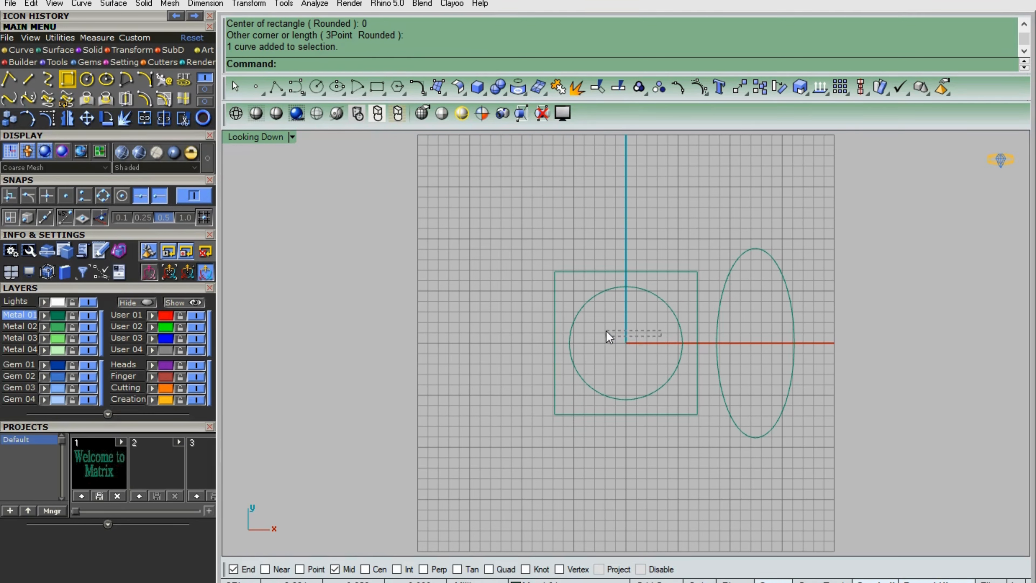
click(697, 278)
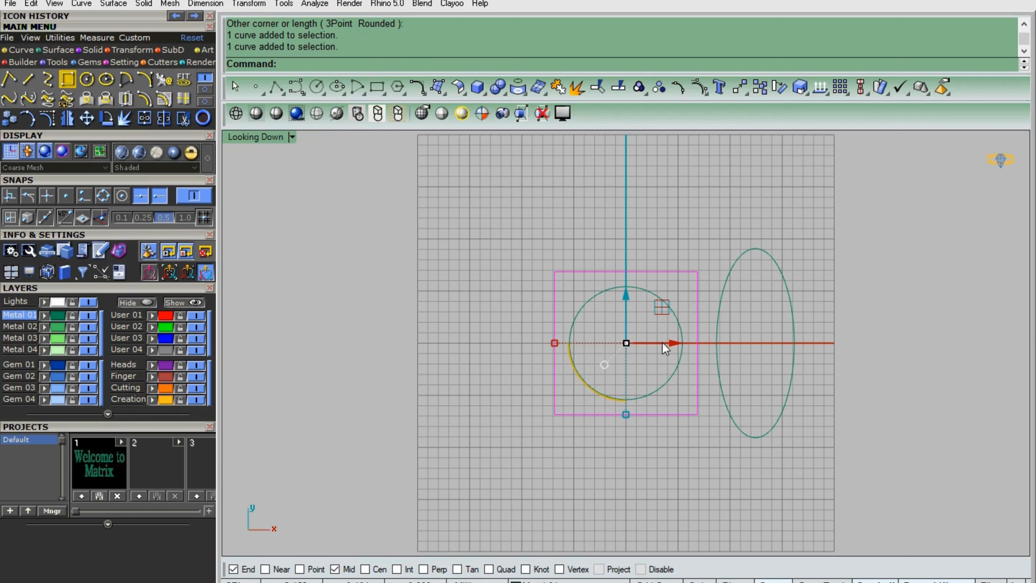
drag(662, 343, 523, 351)
click(648, 228)
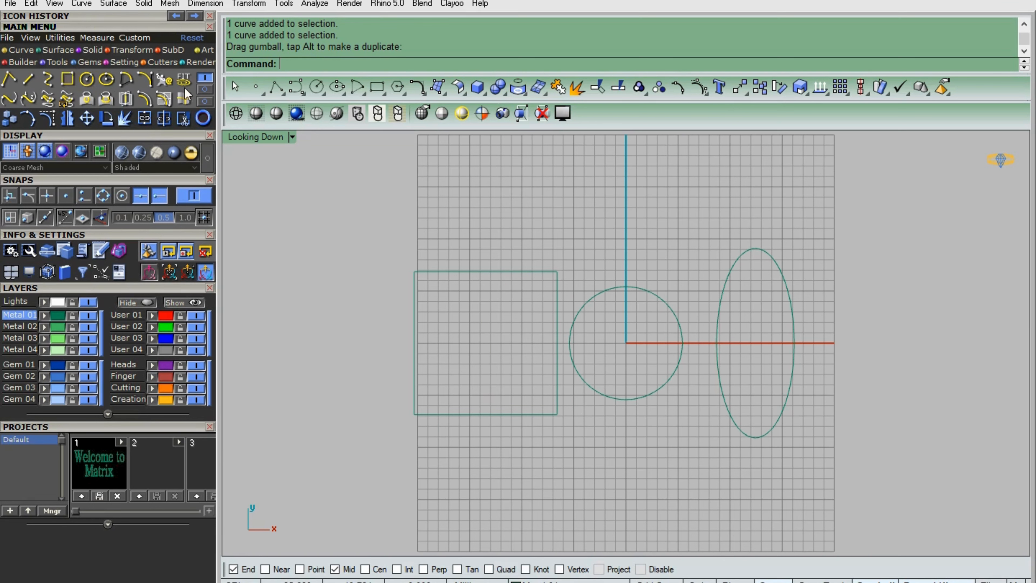
Draw an upright rectangle to the left of the square using the Rectangle command's 3Point option.
click(67, 79)
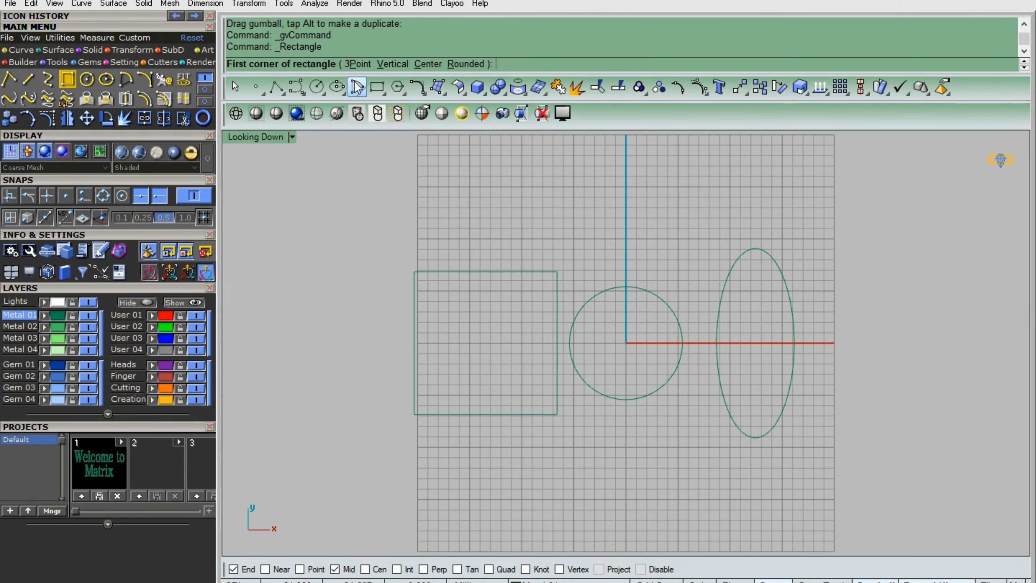
click(358, 64)
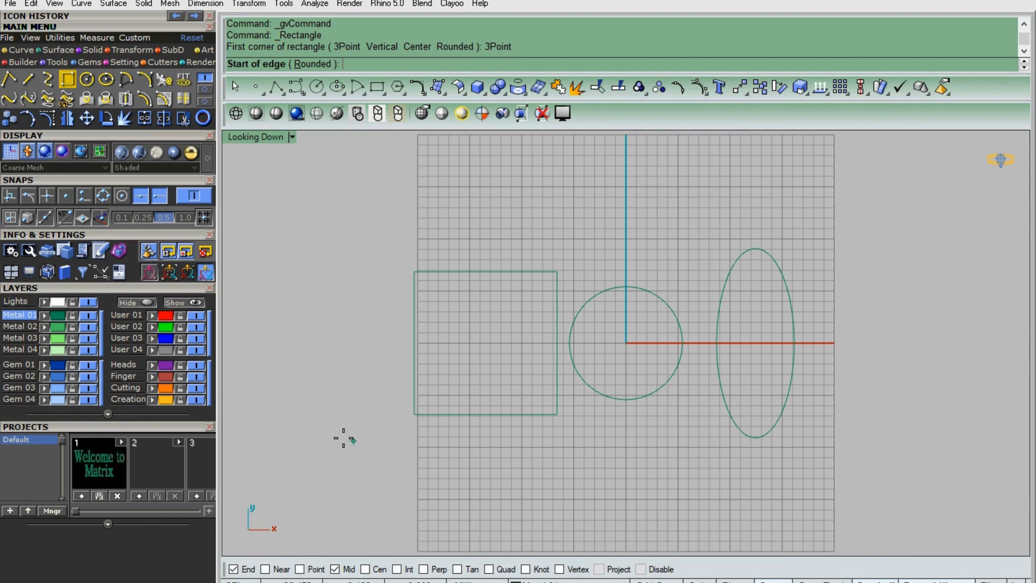
click(259, 207)
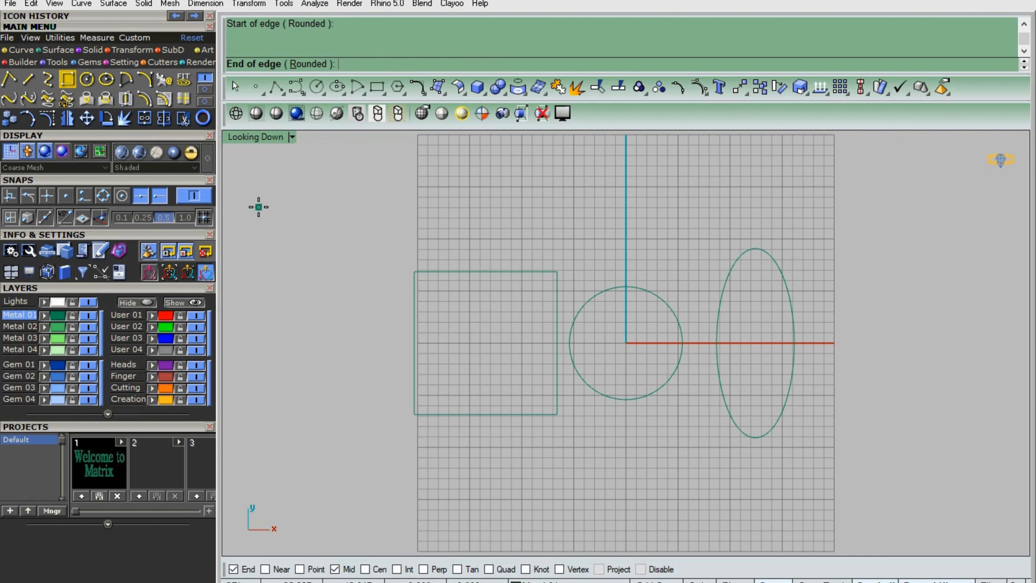
click(373, 205)
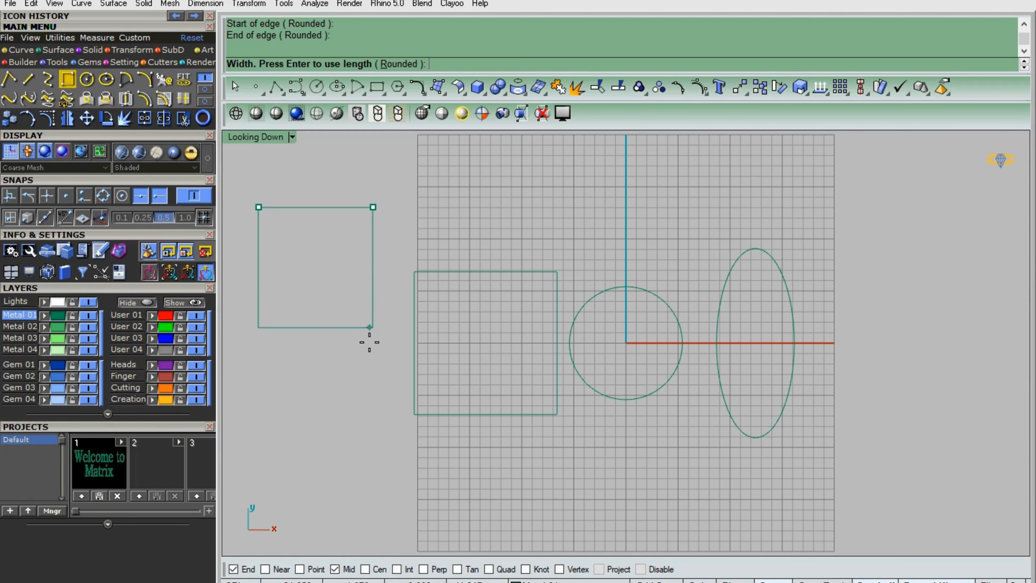
click(369, 380)
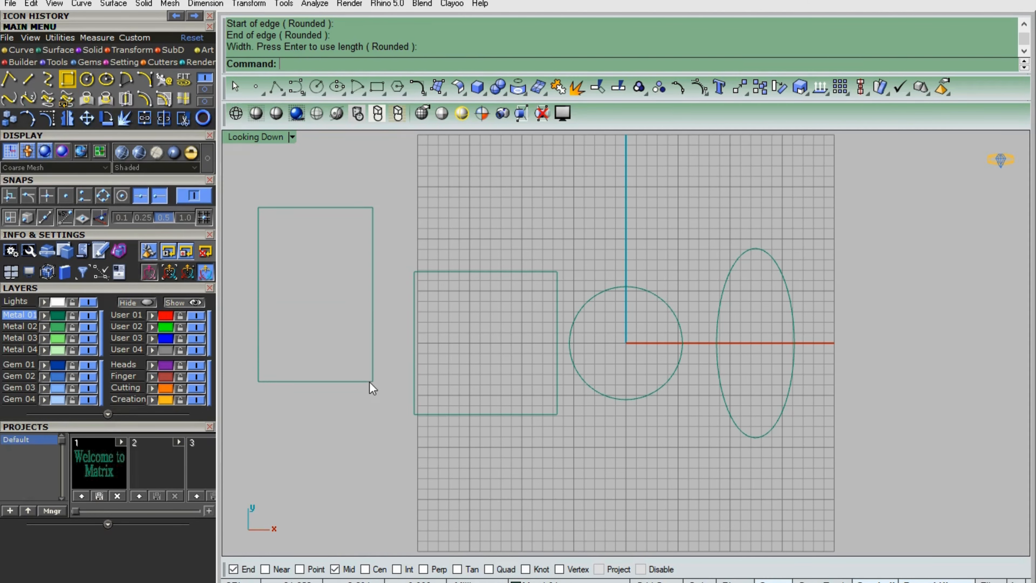
Move the upright rectangle down along the Y axis to line up with the square and circle, then deselect it.
click(371, 252)
scroll(525, 325, down, 2)
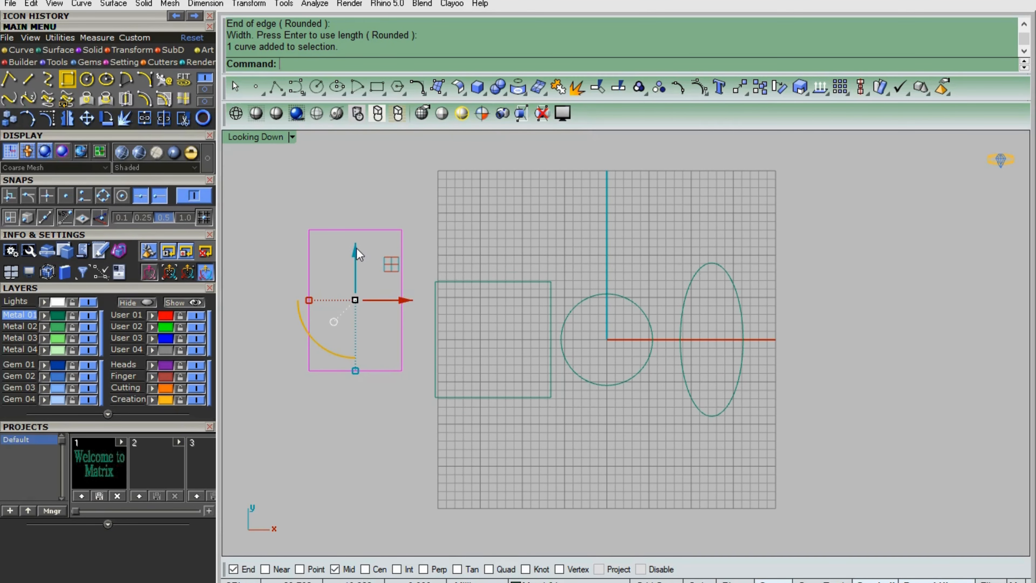
drag(358, 253, 358, 288)
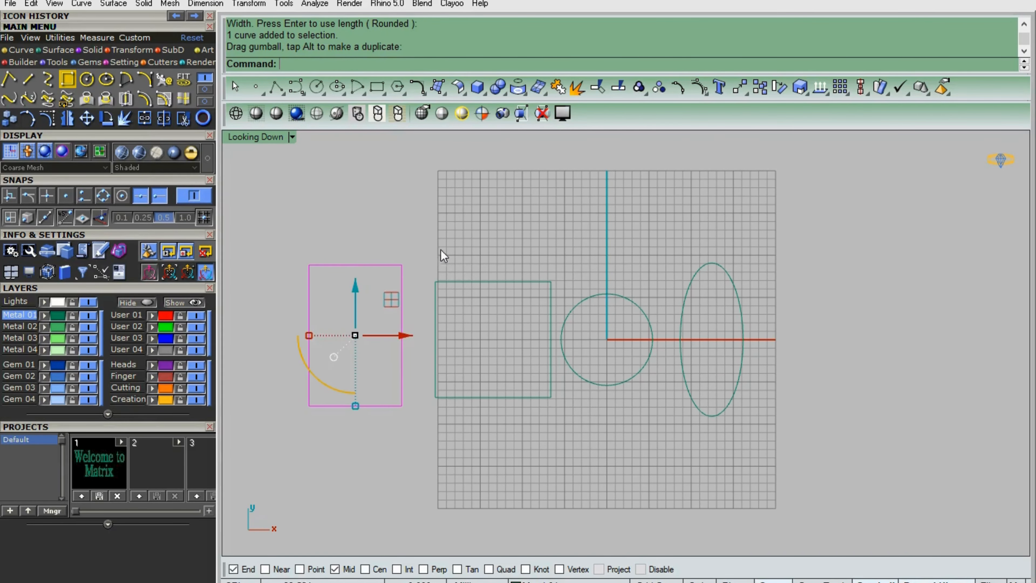
click(514, 223)
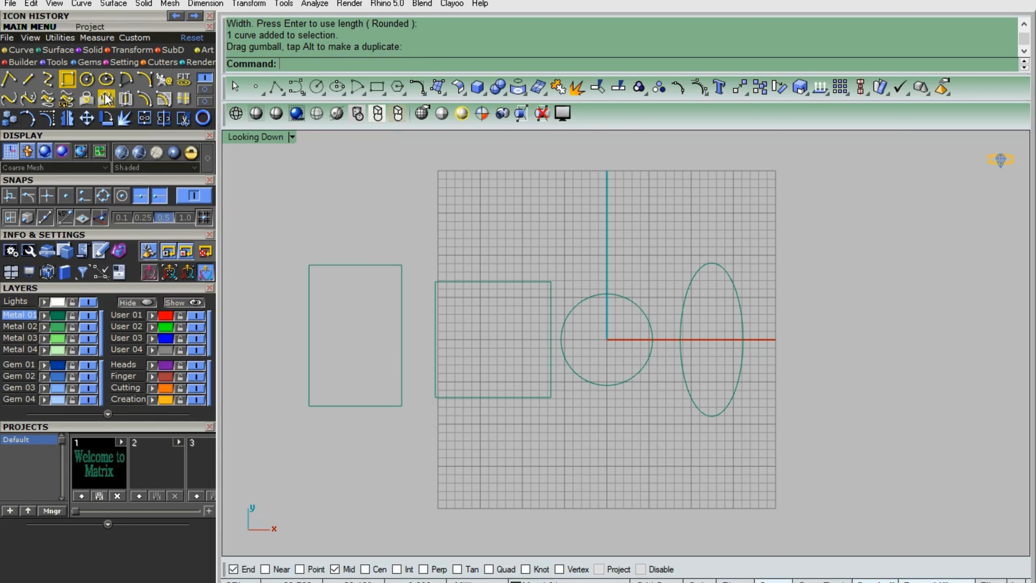
Draw an inscribed polygon with 3 sides above the square, with one corner pointing down.
click(204, 90)
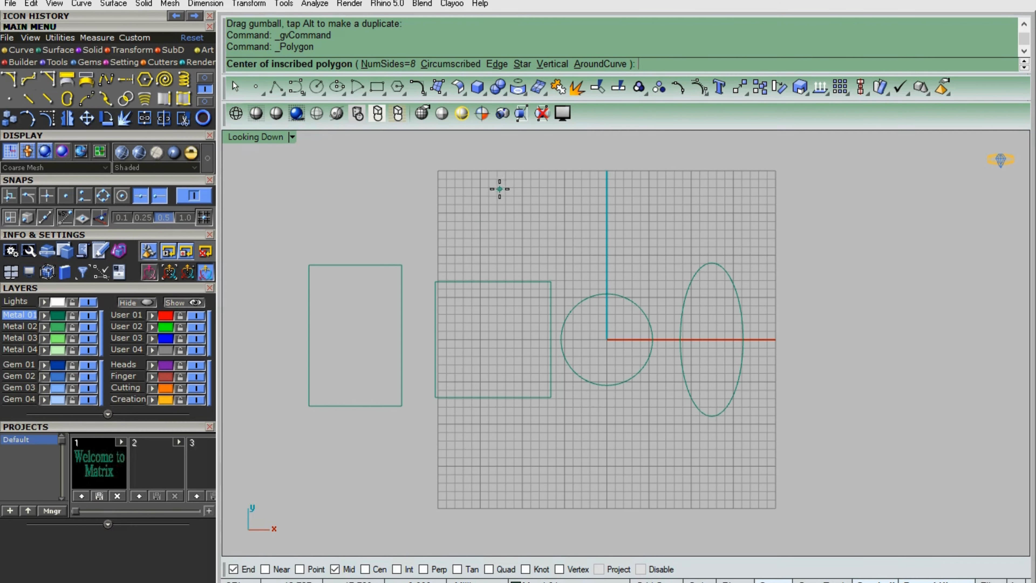
click(407, 64)
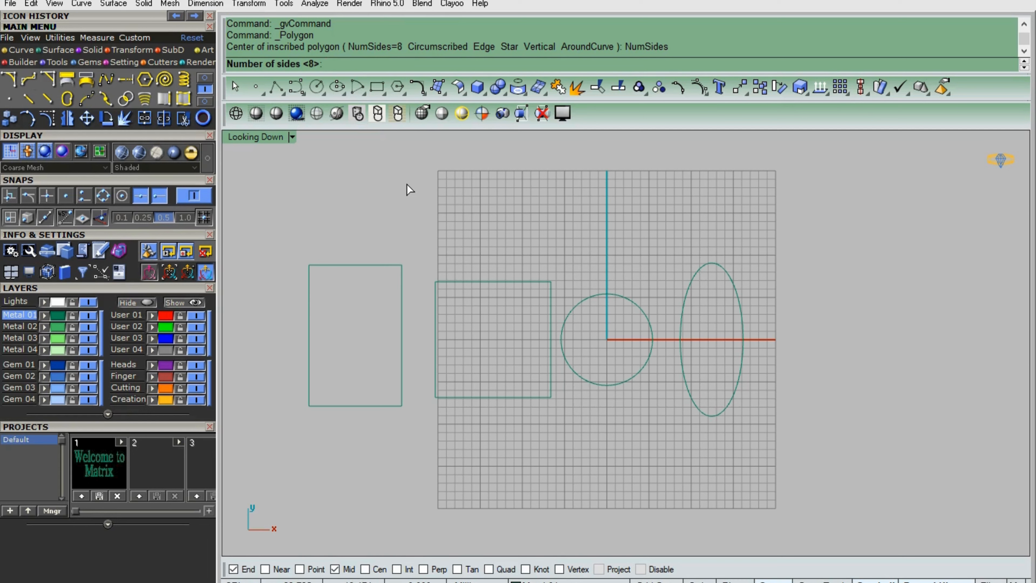
text(2)
key(Return)
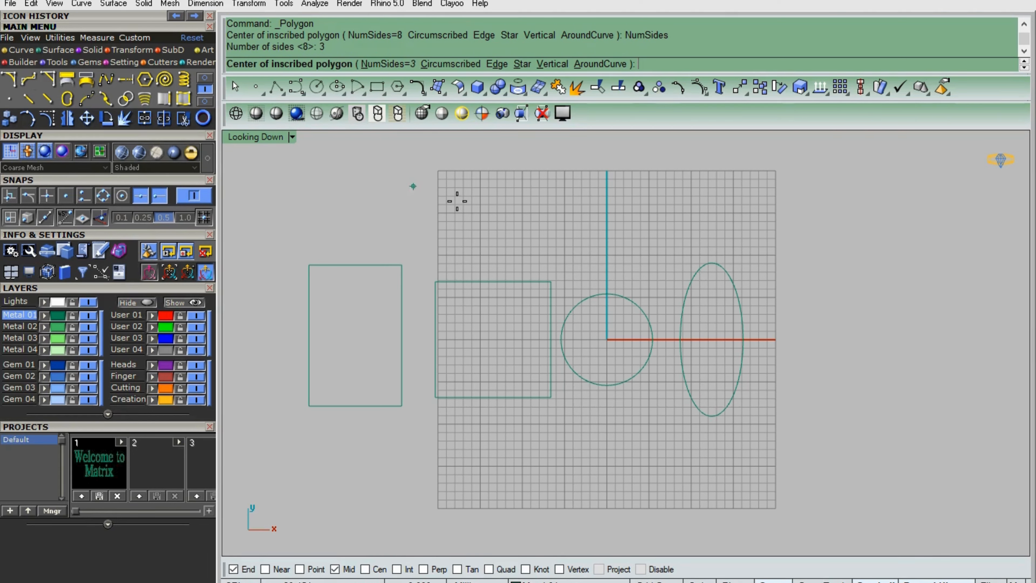
click(492, 190)
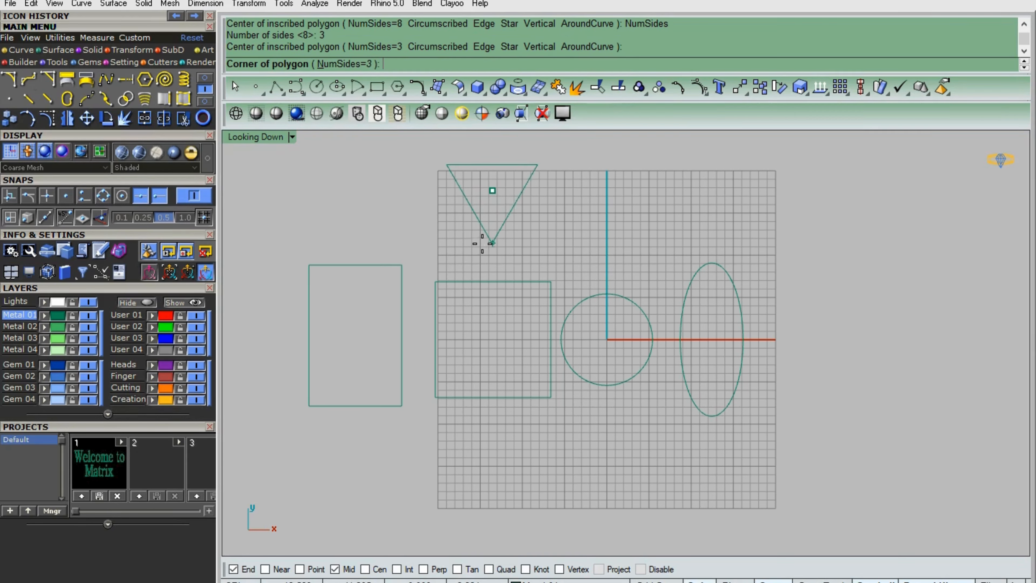
click(482, 249)
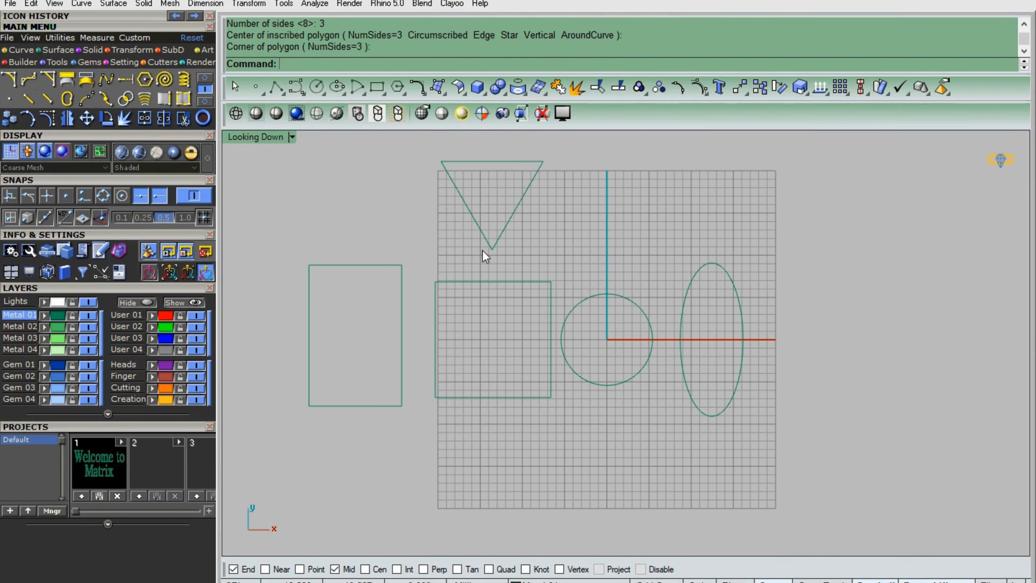
Draw an inscribed polygon with 5 sides above the circle, with one corner pointing down.
right_click(619, 216)
click(410, 64)
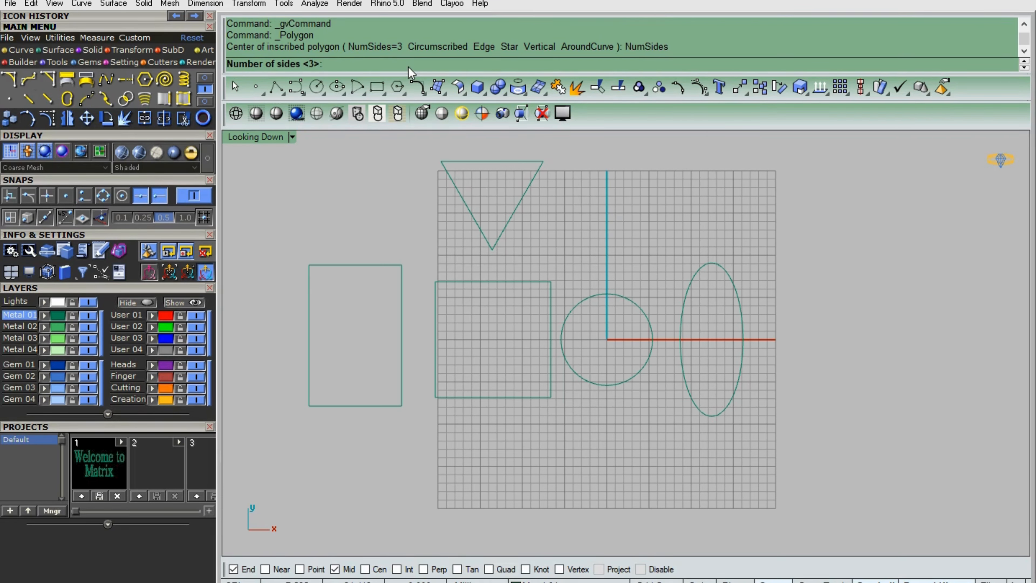
text(5)
key(Return)
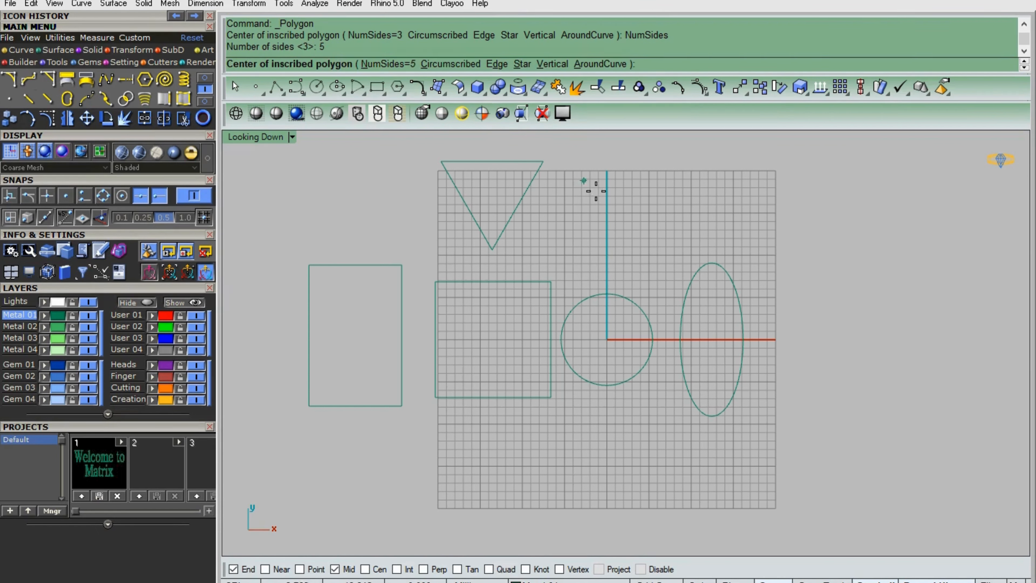
click(630, 205)
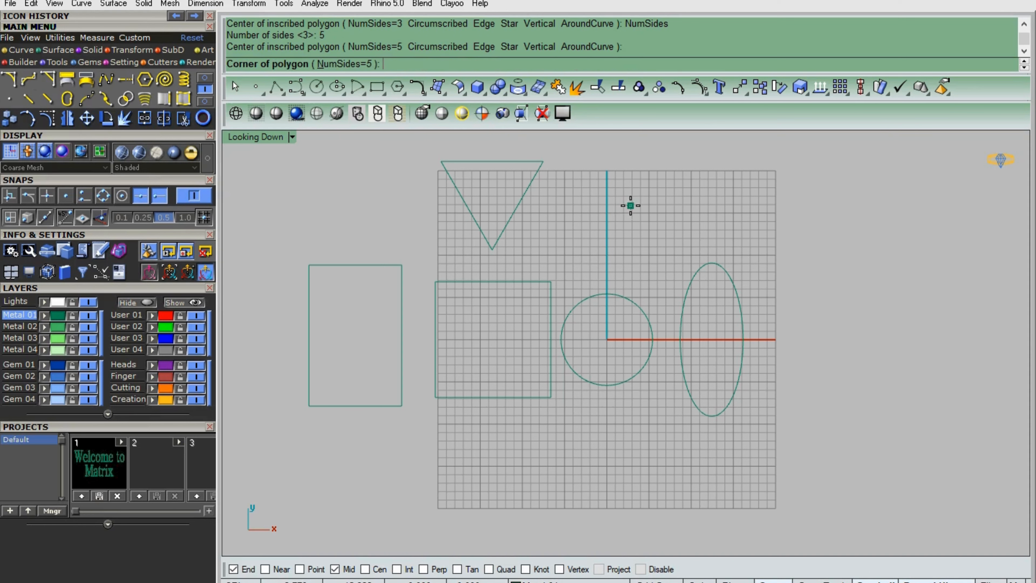
click(636, 261)
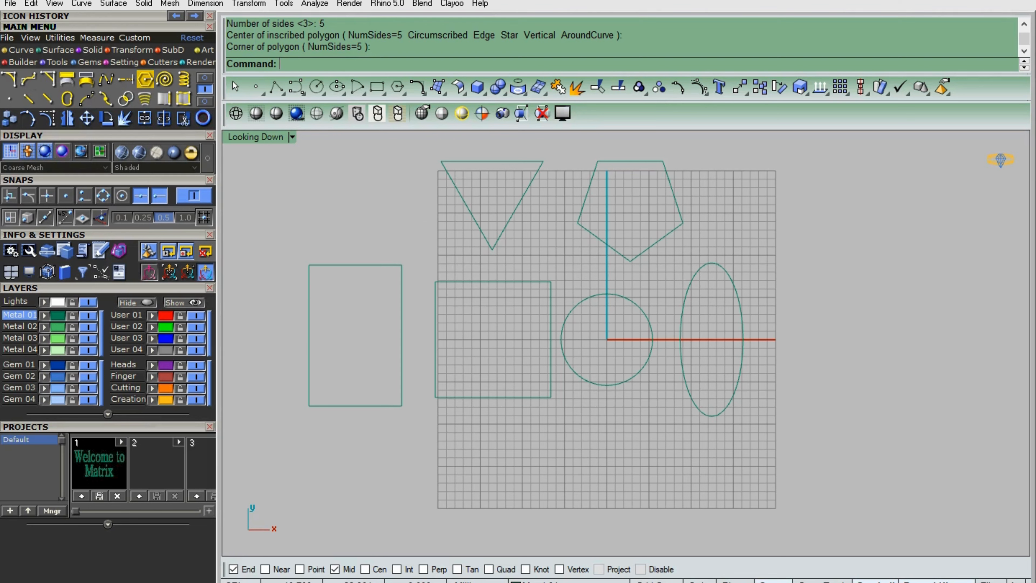
Draw an inscribed polygon with 4 sides above the ellipse, with its edges parallel to the grid axes.
click(146, 80)
click(374, 61)
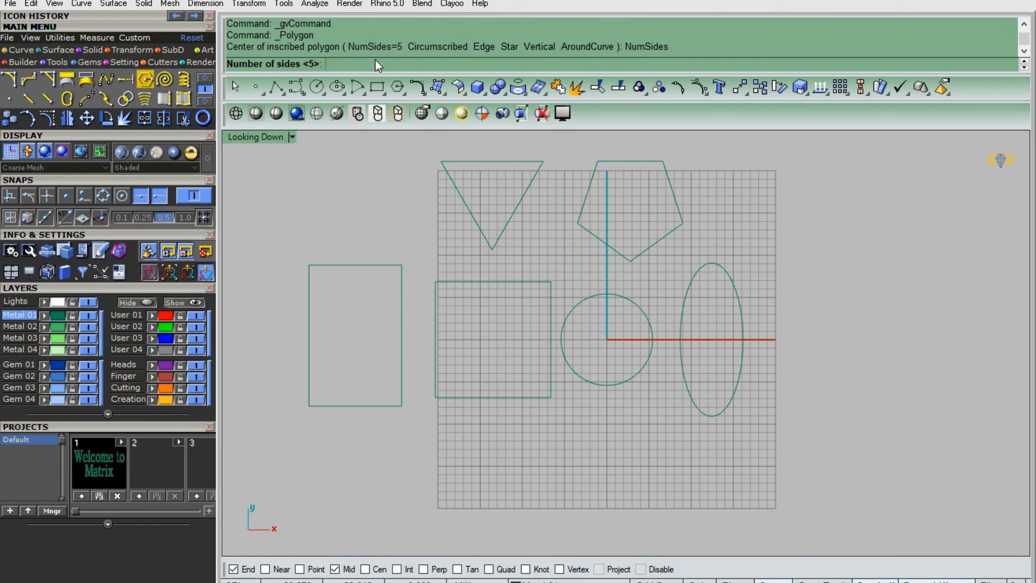
text(4)
key(Return)
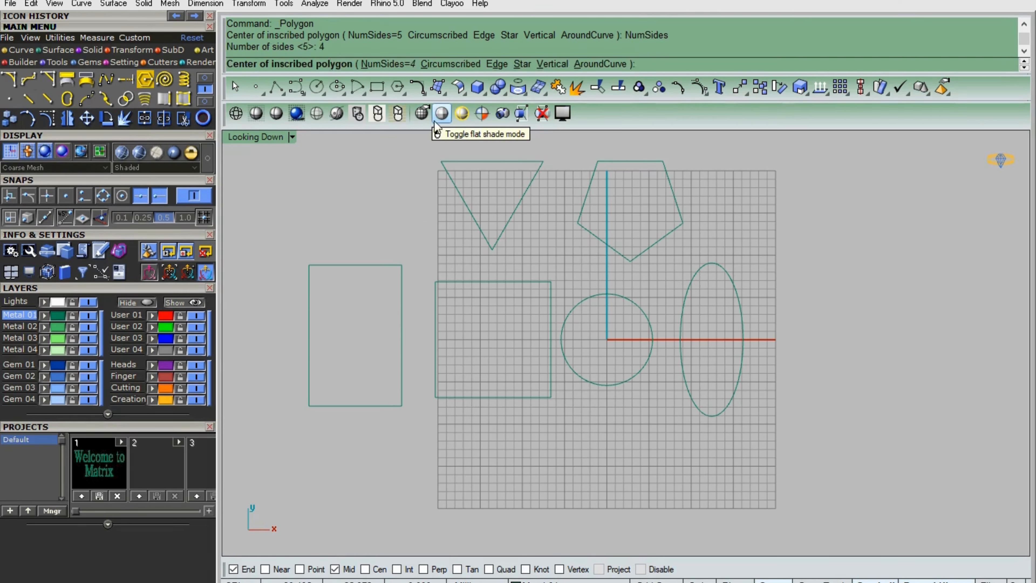
click(769, 185)
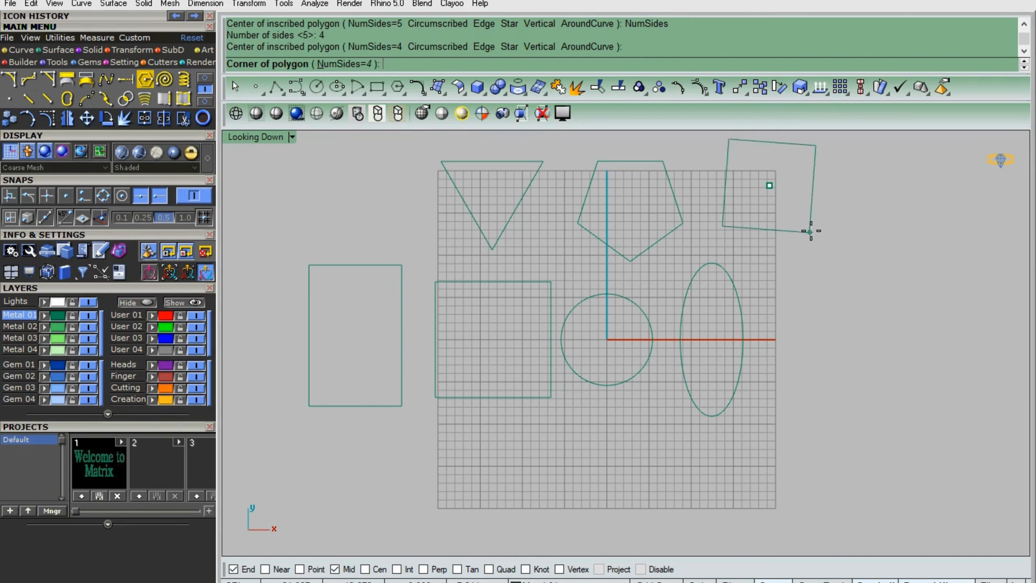
click(810, 216)
Move the four-sided polygon down along the Y axis to line up better with the triangle and pentagon, then deselect it.
click(785, 158)
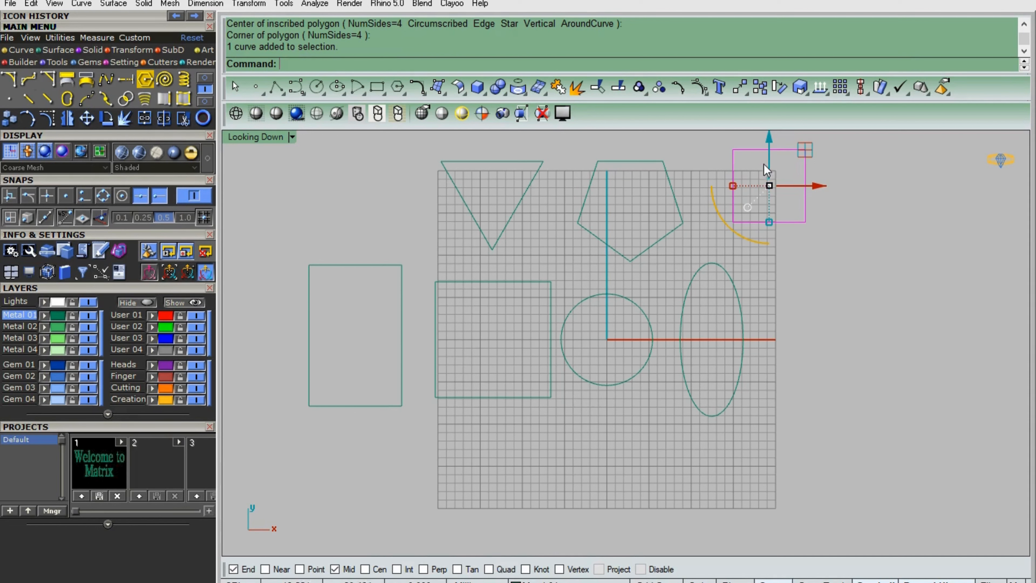
drag(763, 164, 764, 177)
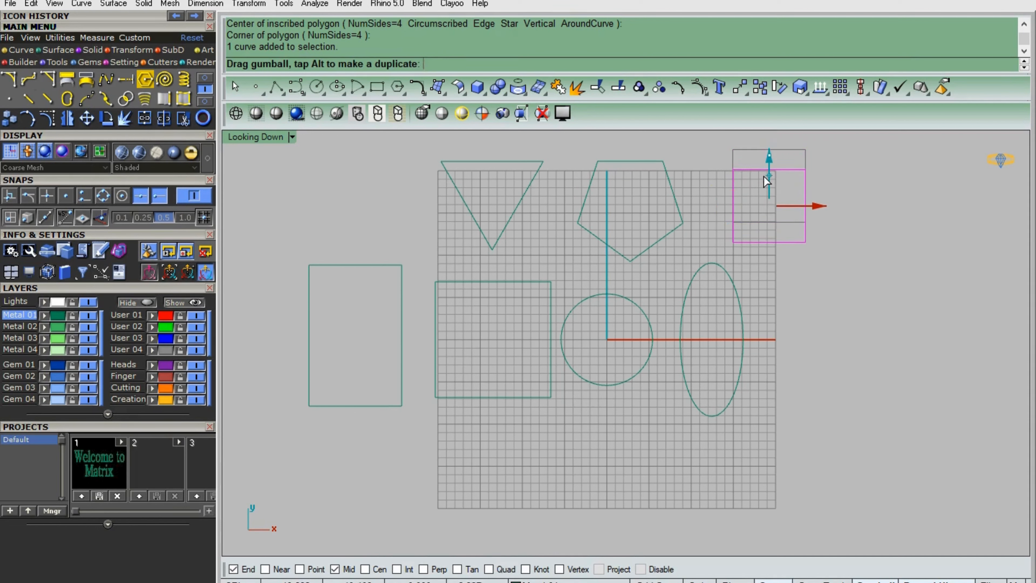
click(857, 217)
Draw an inscribed polygon with 6 sides below the circle, with one corner pointing straight down.
right_click(414, 196)
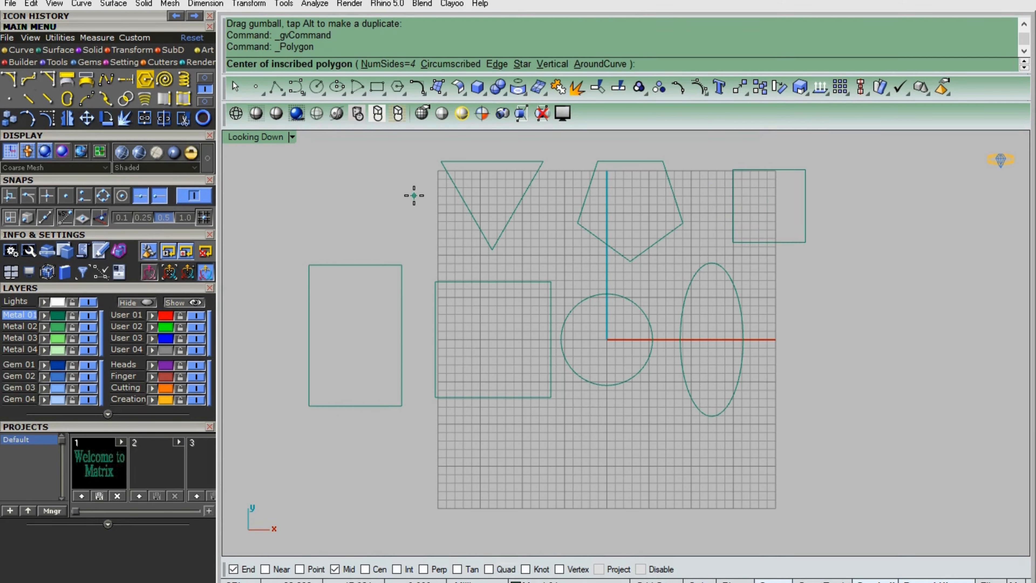
click(392, 65)
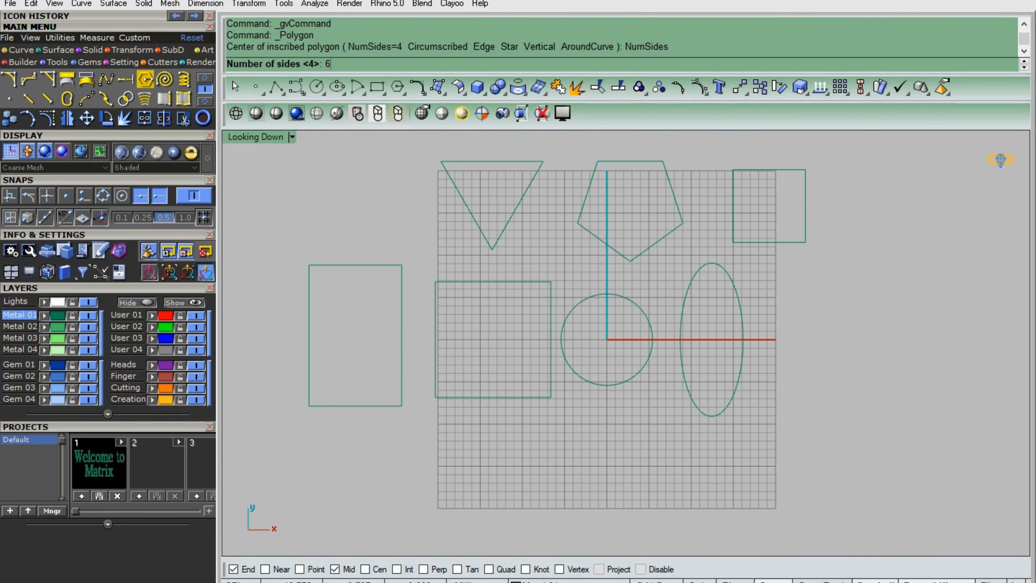
text(6)
key(Return)
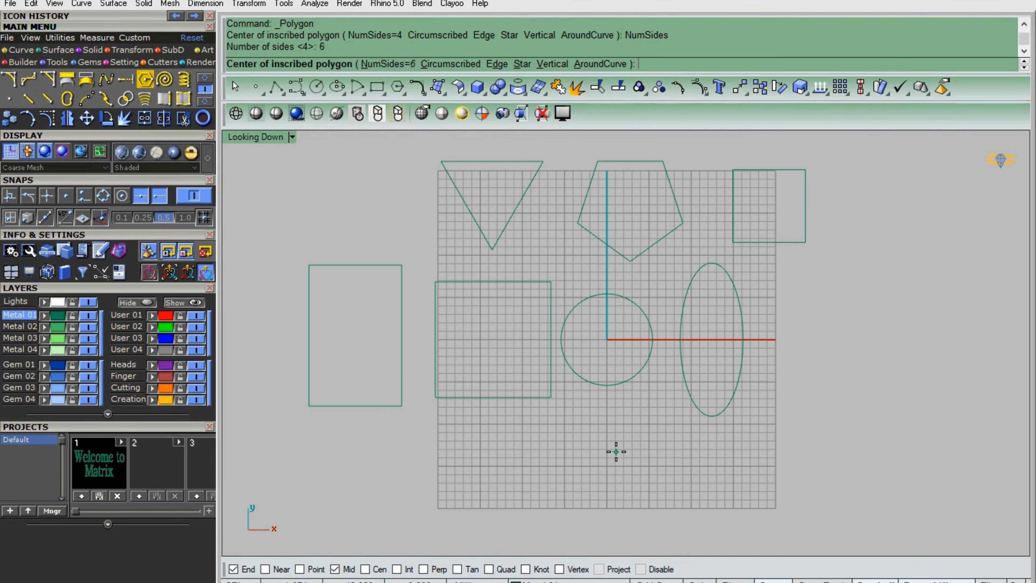
click(610, 466)
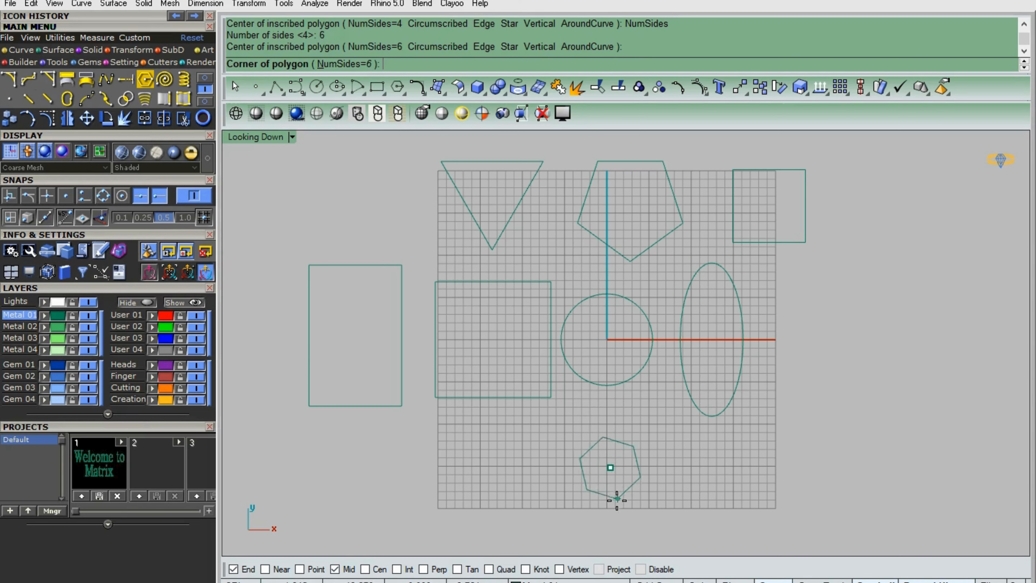
click(610, 516)
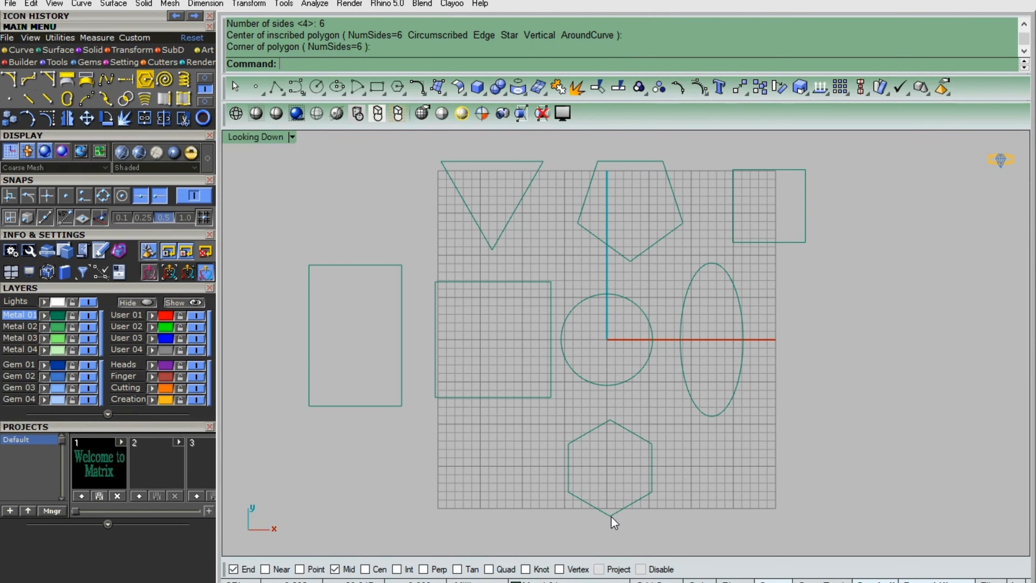
Draw an inscribed polygon with 8 sides to the right of the ellipse, with one corner pointing straight down.
right_click(702, 456)
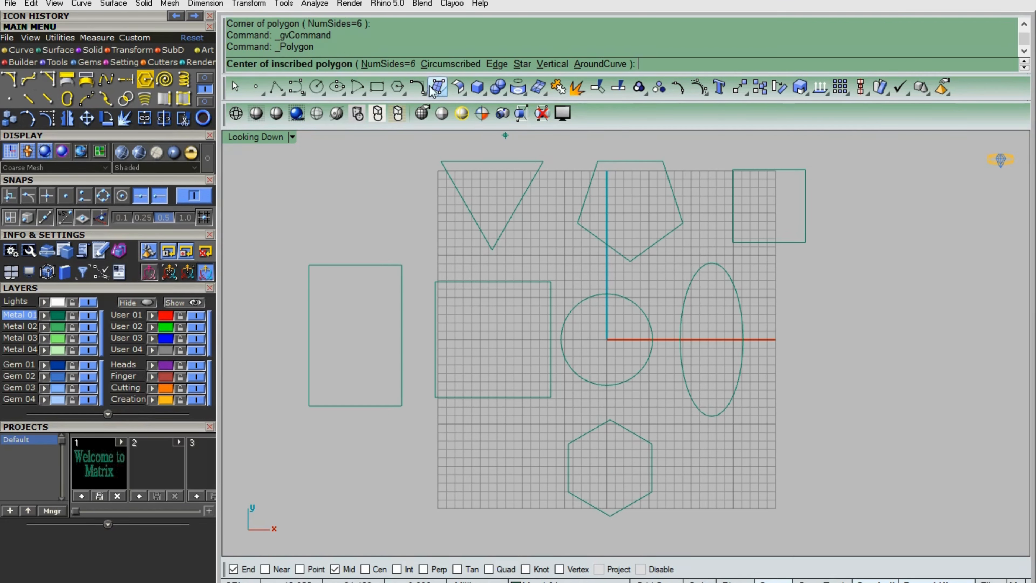
click(371, 64)
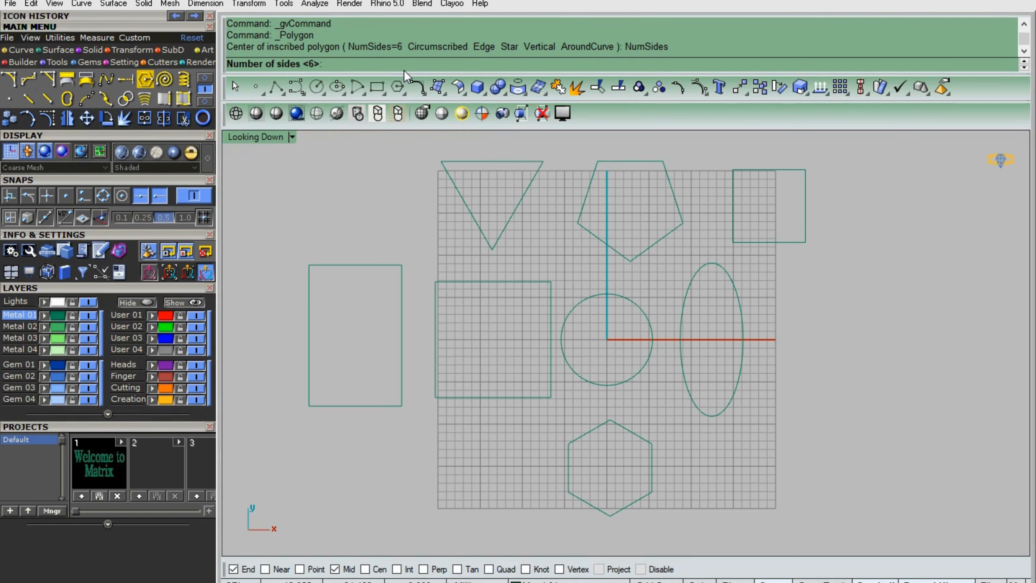
text(8)
key(Return)
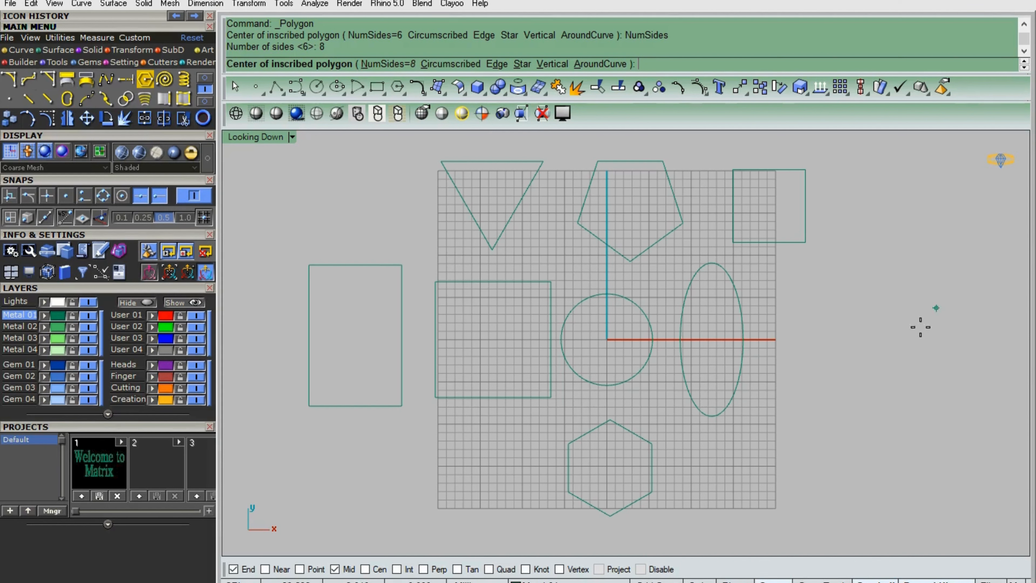
click(815, 330)
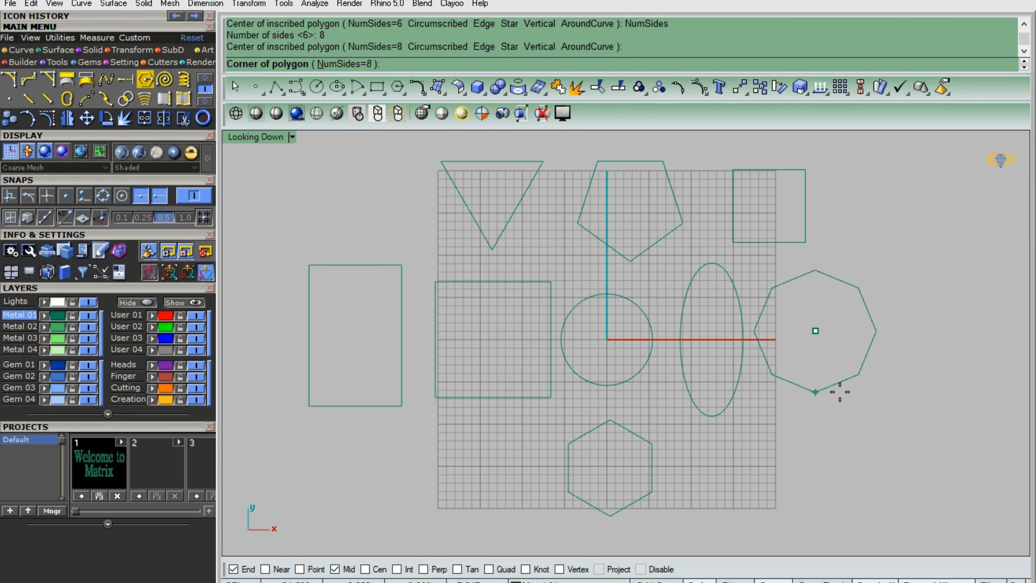
click(840, 391)
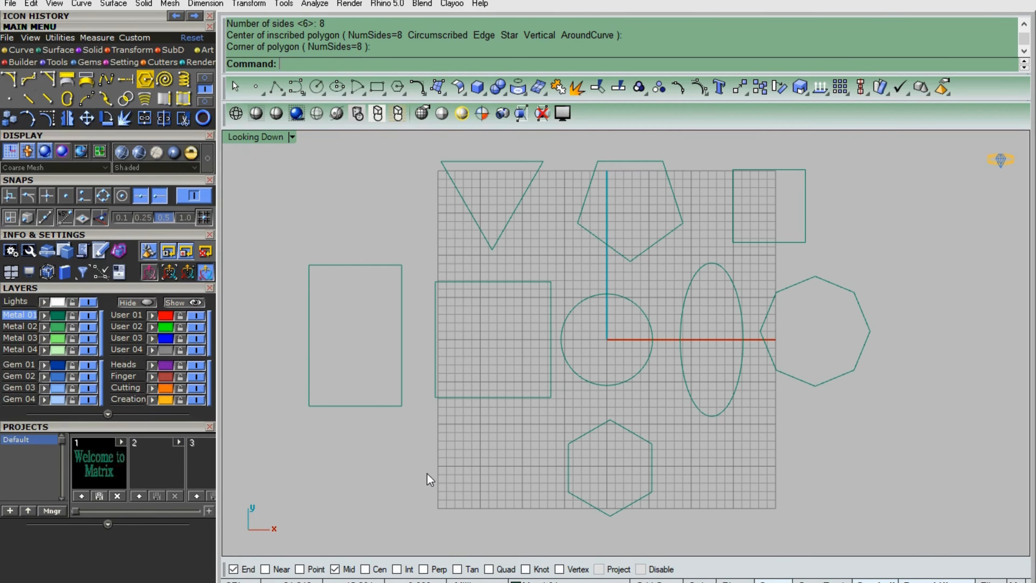
scroll(495, 402, down, 2)
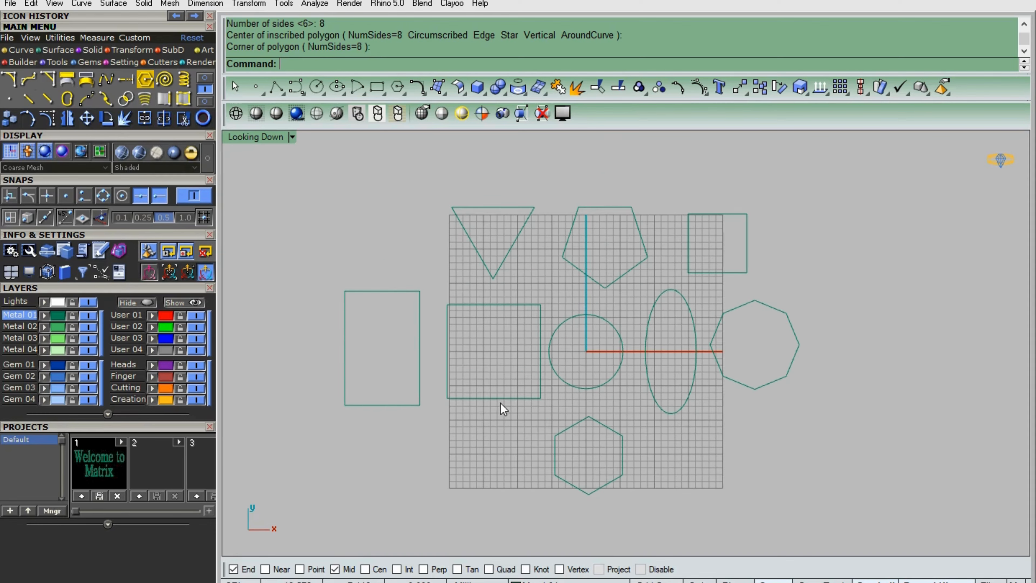
scroll(420, 387, up, 2)
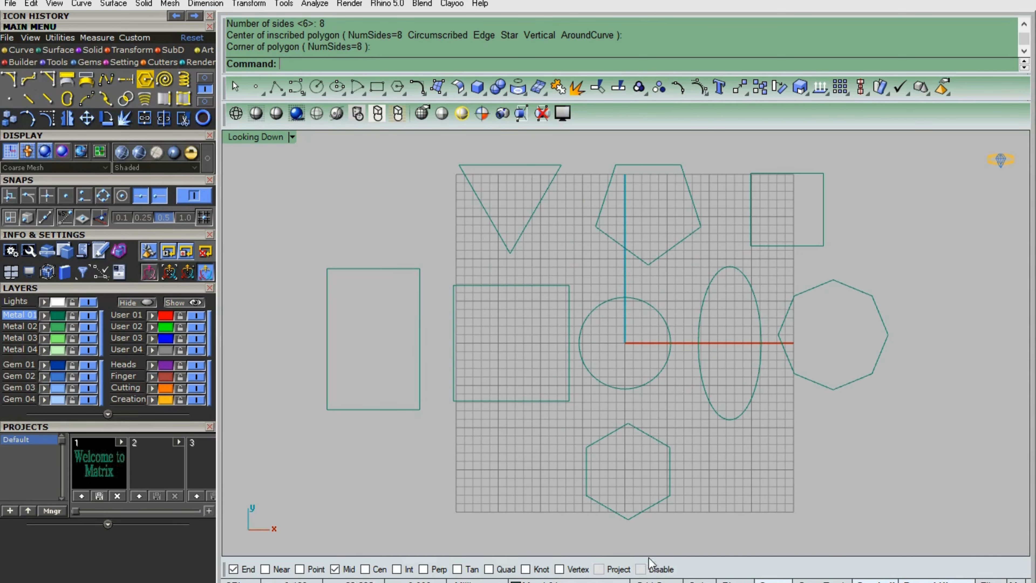
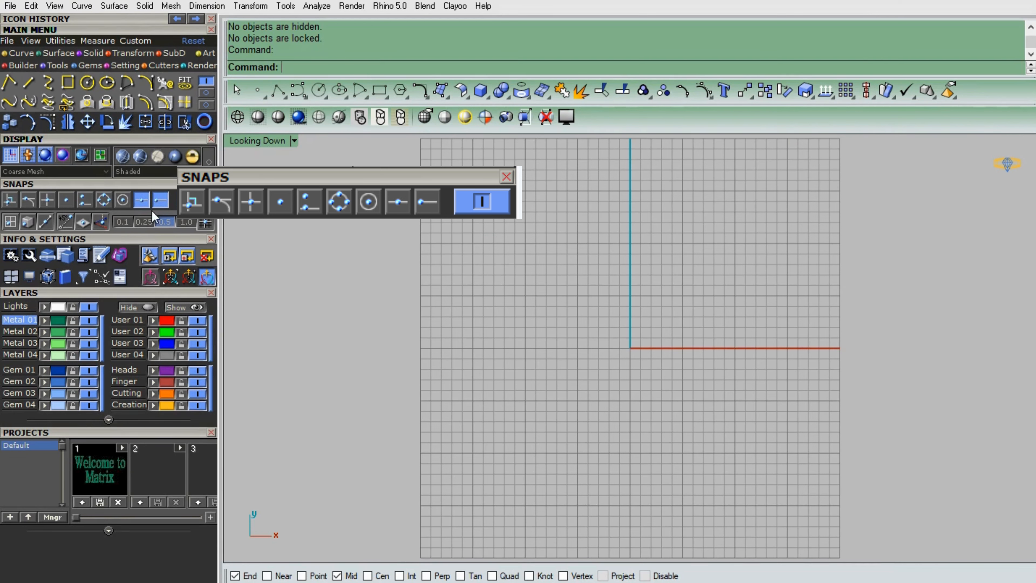
Turn off the Mid and End snaps and draw a vertical line in the upper-right quadrant of the grid.
click(143, 200)
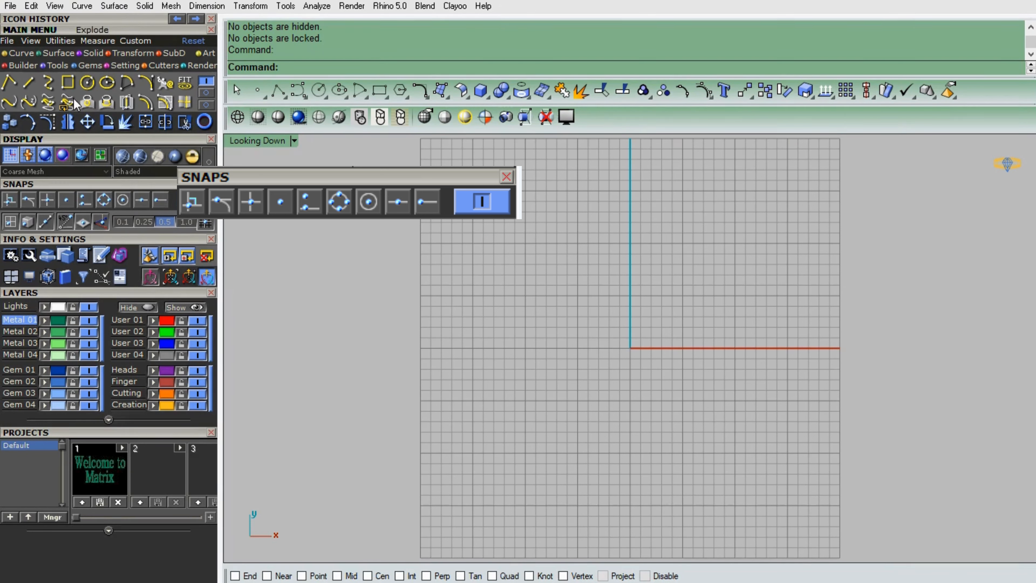
click(28, 82)
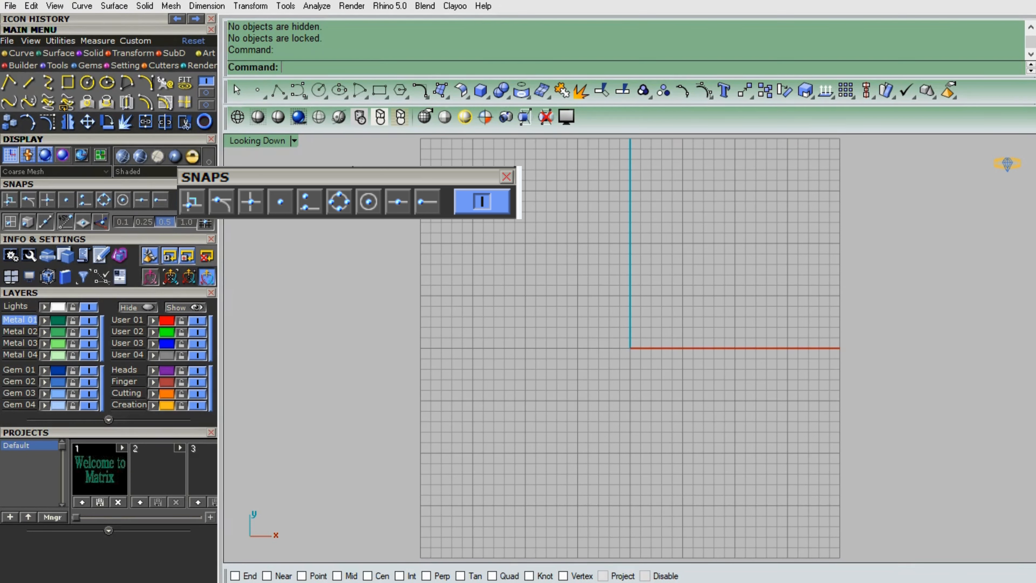
click(744, 186)
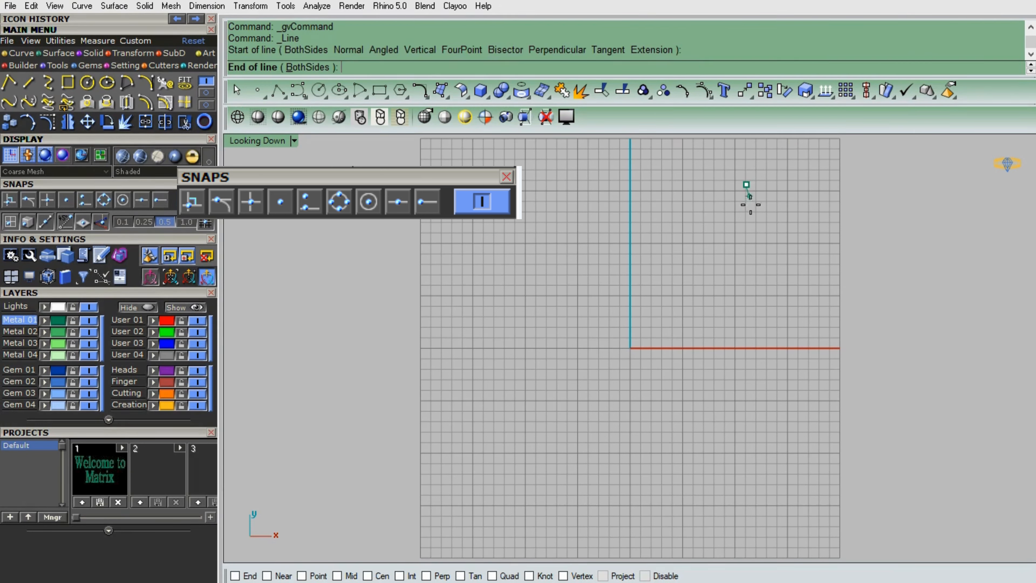
click(744, 309)
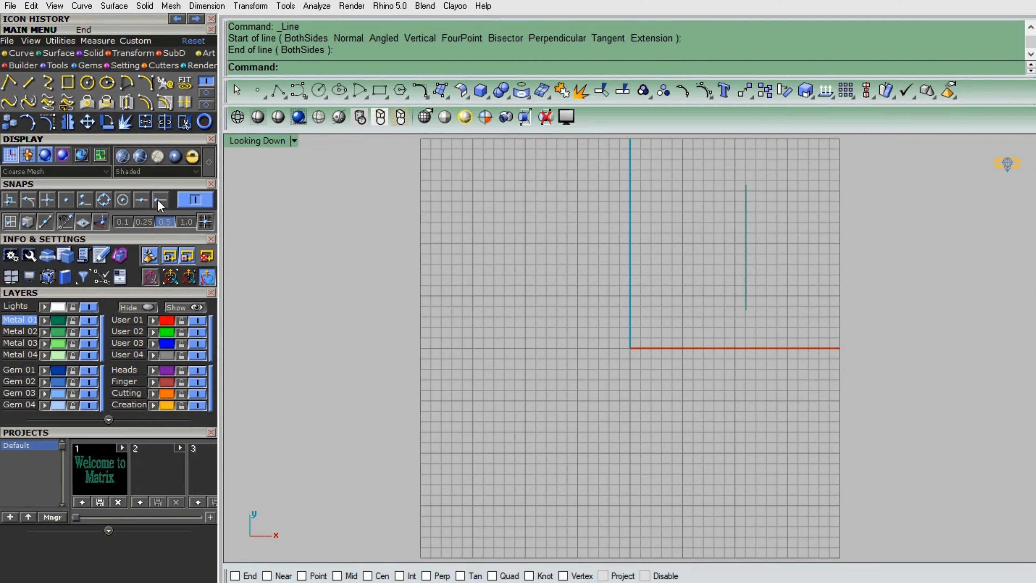
Enable the End snap and draw a horizontal line leftward from the vertical line's upper endpoint across the Y axis.
click(159, 201)
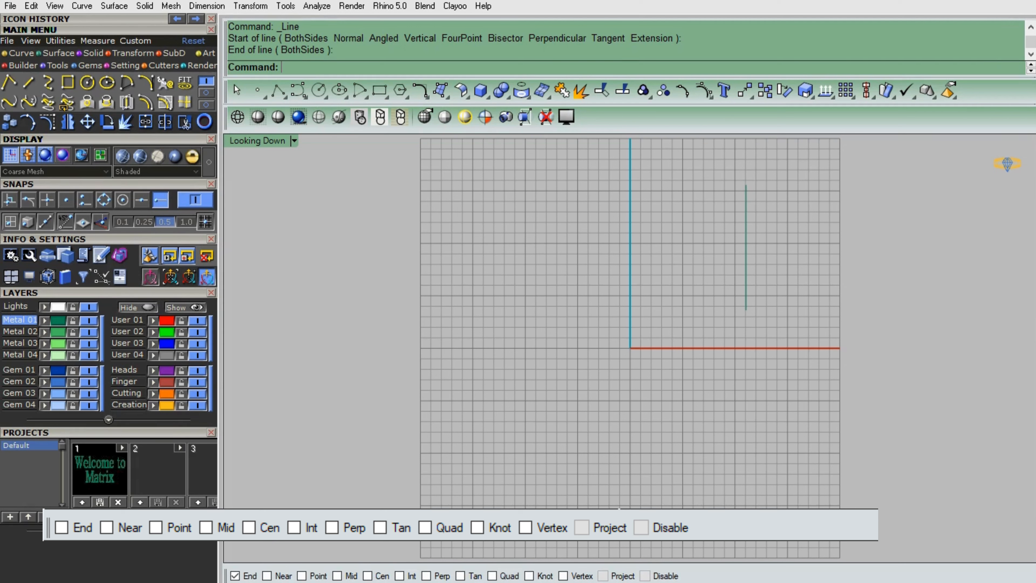
key(Return)
click(745, 184)
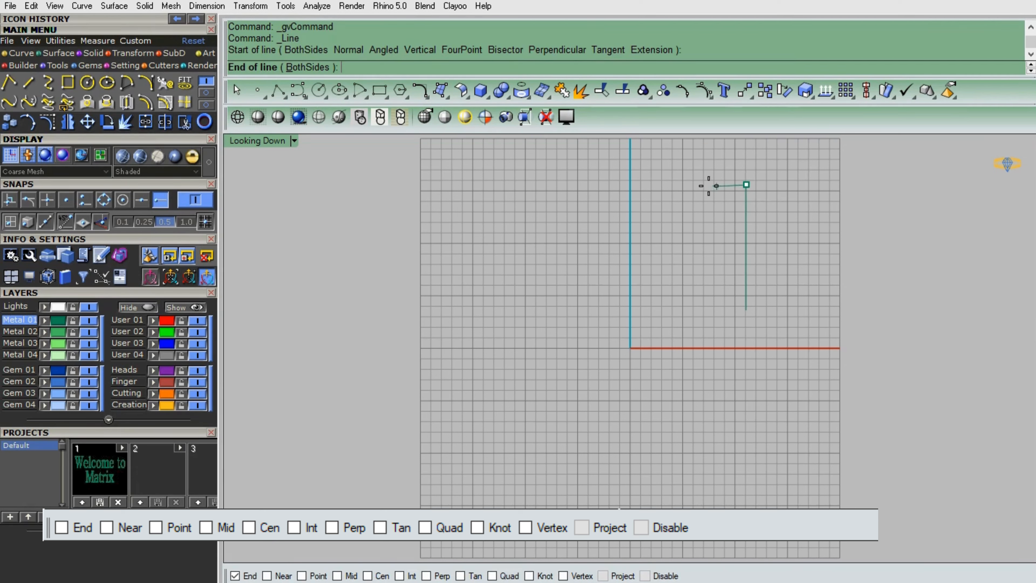
click(601, 187)
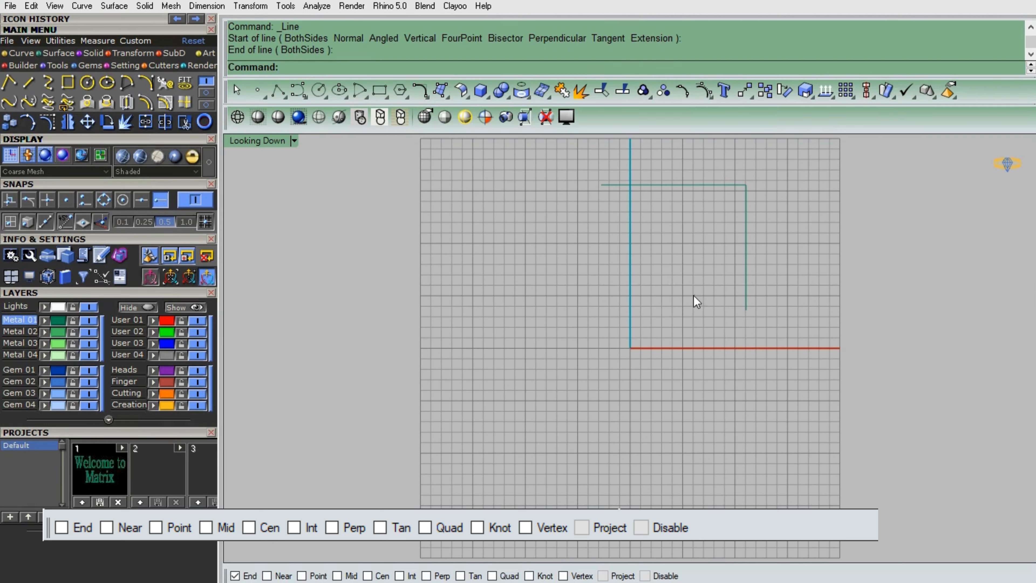
Draw a horizontal line leftward from the vertical line's lower endpoint and close the outline with a line joining the two free ends.
key(Return)
click(745, 309)
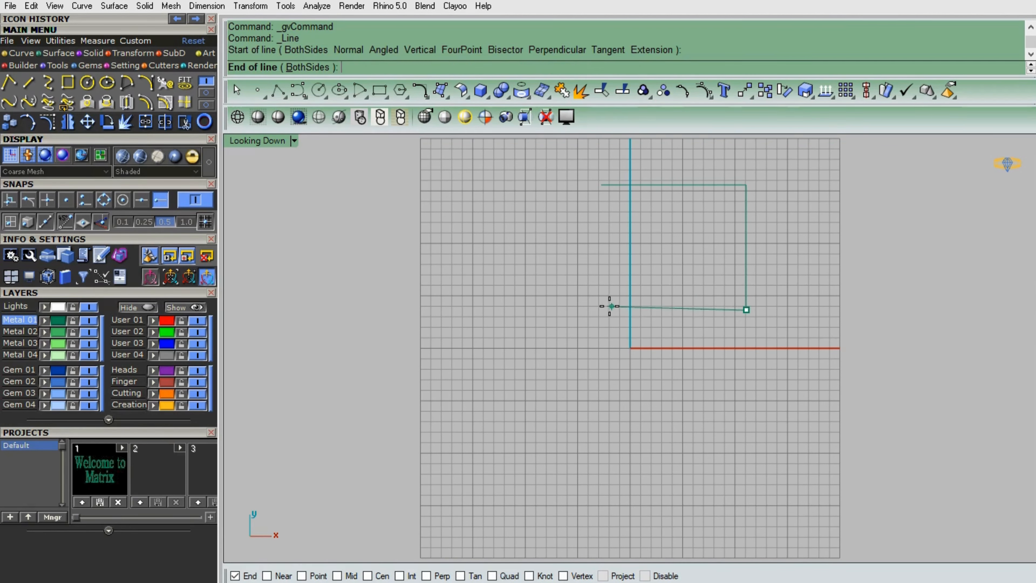
click(610, 310)
key(Return)
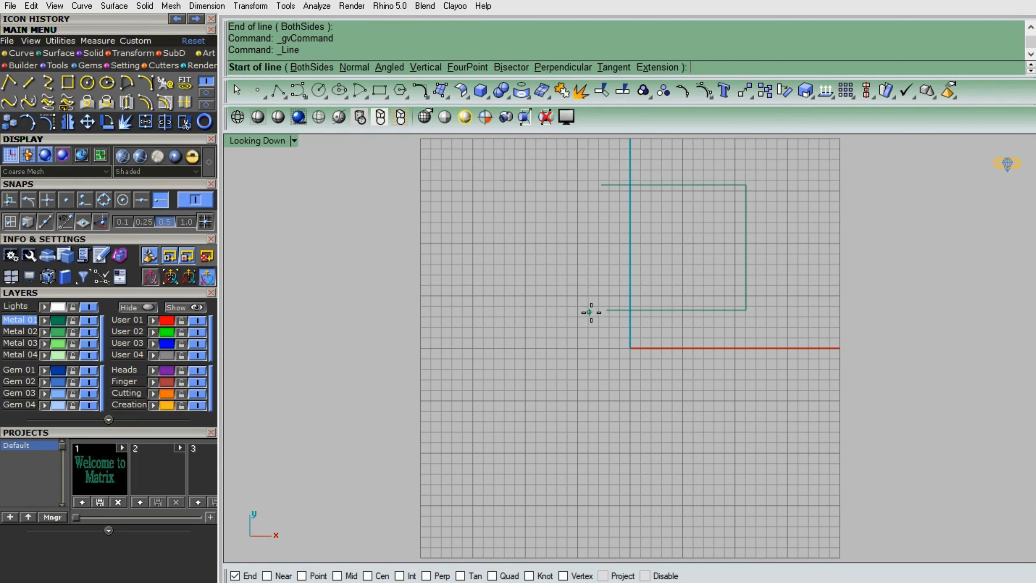
click(606, 309)
click(601, 186)
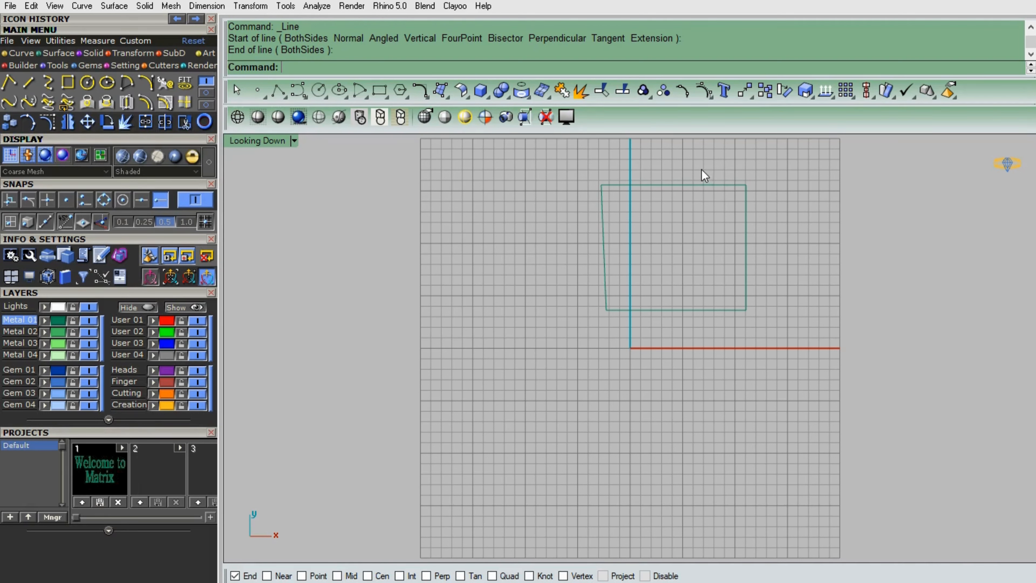
Select all four lines of the outline and move them right along the X axis, clear of the Y axis.
drag(592, 351, 592, 351)
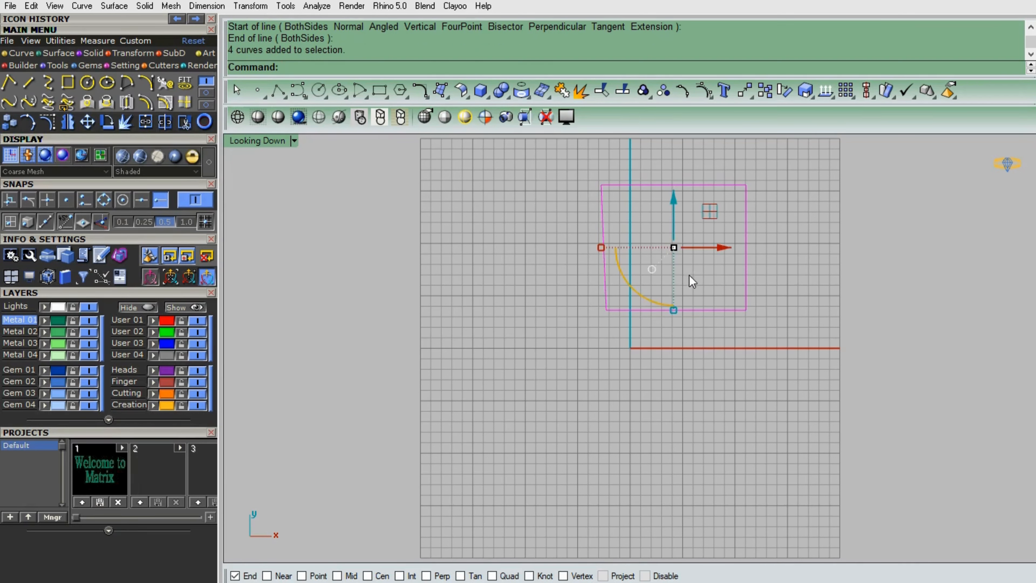
drag(719, 248, 796, 256)
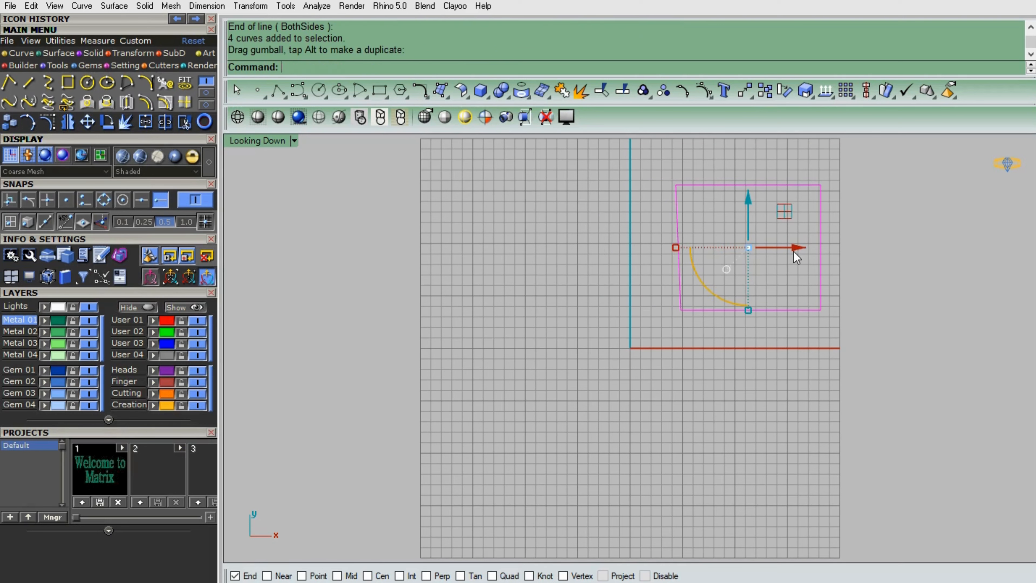
Delete the upper, lower and left lines of the outline, keeping only the vertical line on the right.
drag(784, 164, 767, 196)
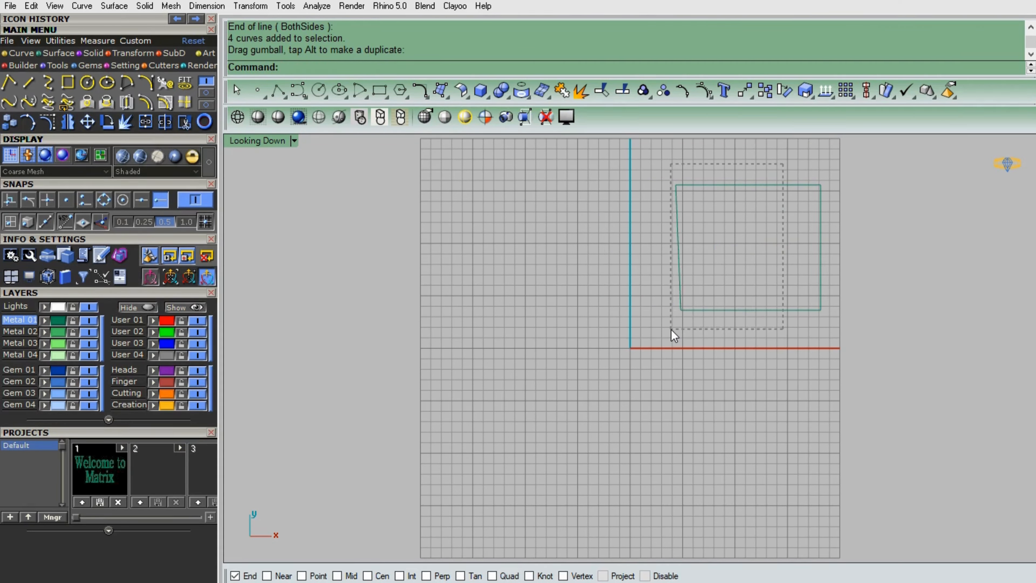
drag(674, 336, 674, 335)
key(Delete)
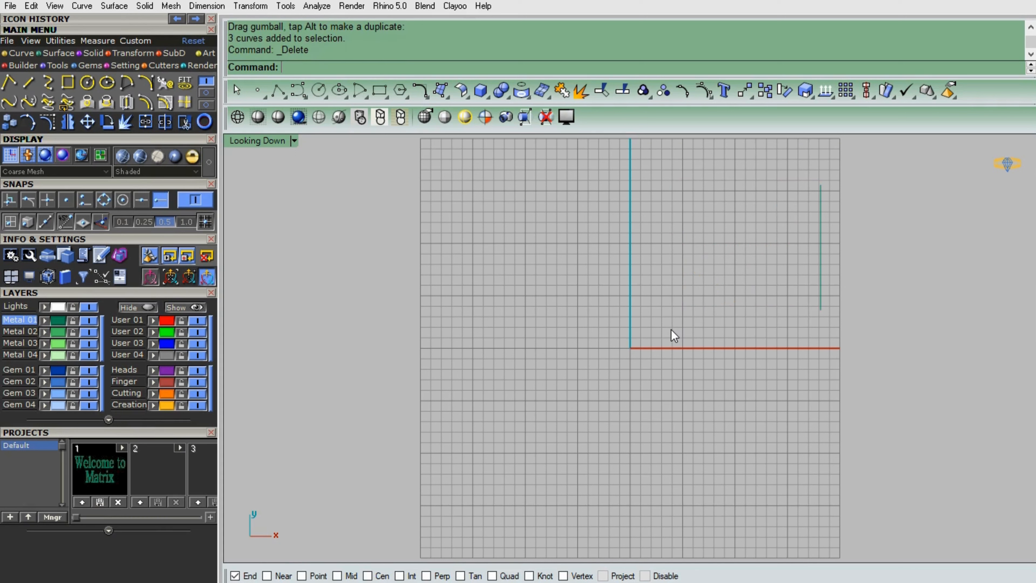
Enable the Mid snap and draw a horizontal line leftward from the midpoint of the remaining vertical line.
click(141, 200)
click(27, 82)
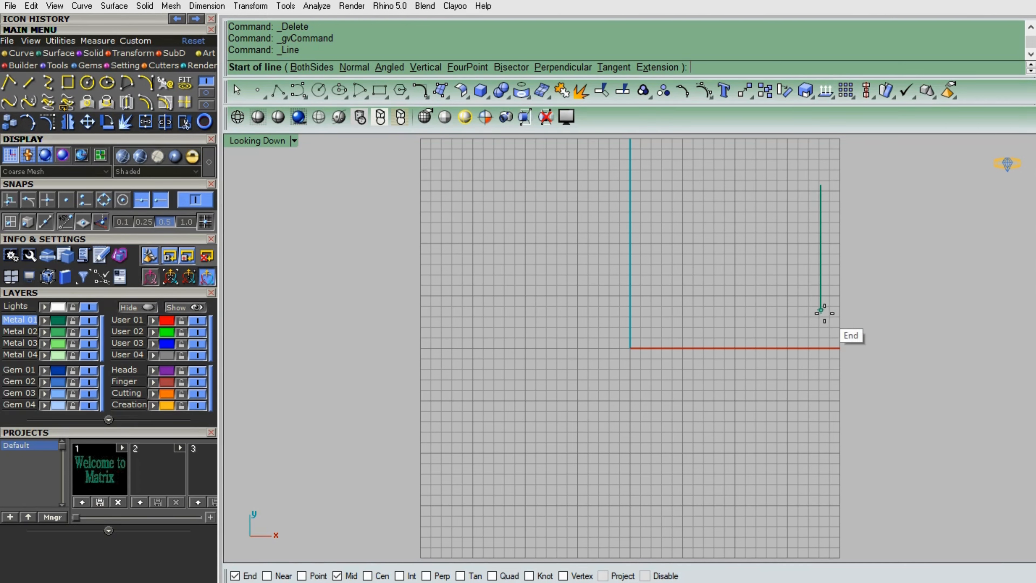
click(821, 248)
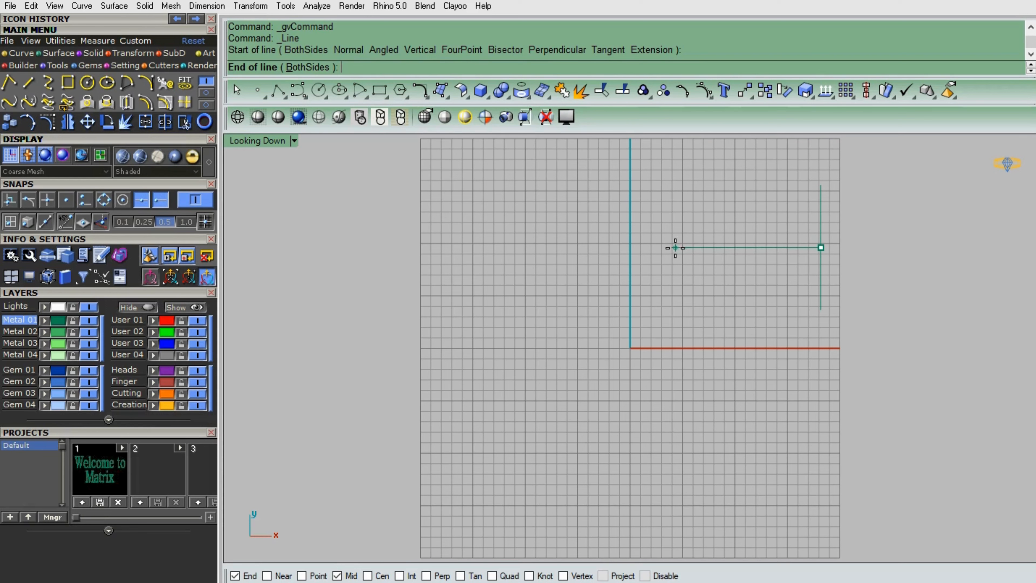
click(657, 248)
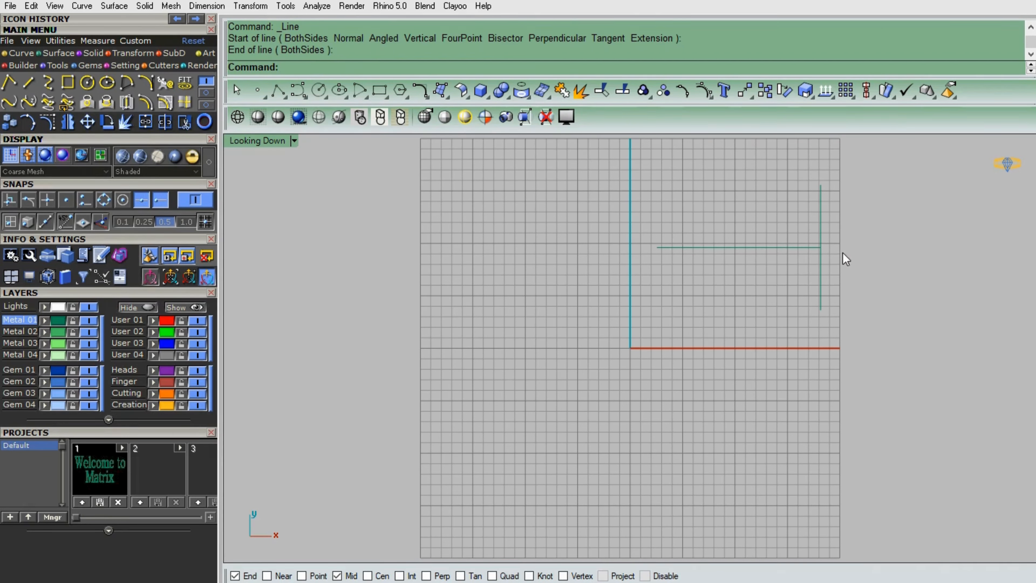
Draw two lines from the horizontal line's free end to the lower and upper ends of the vertical line, forming a triangle.
right_click(678, 270)
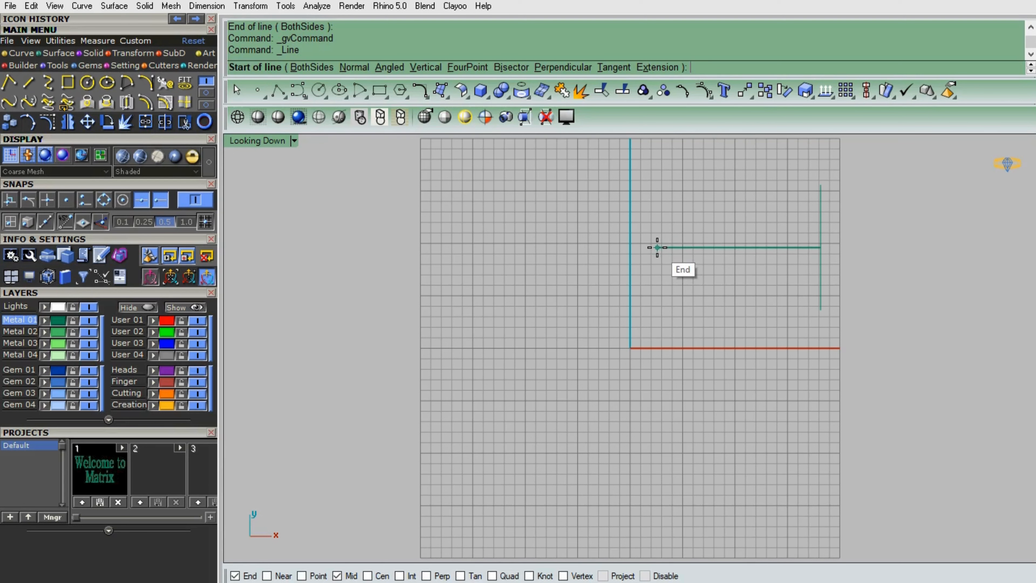
click(657, 247)
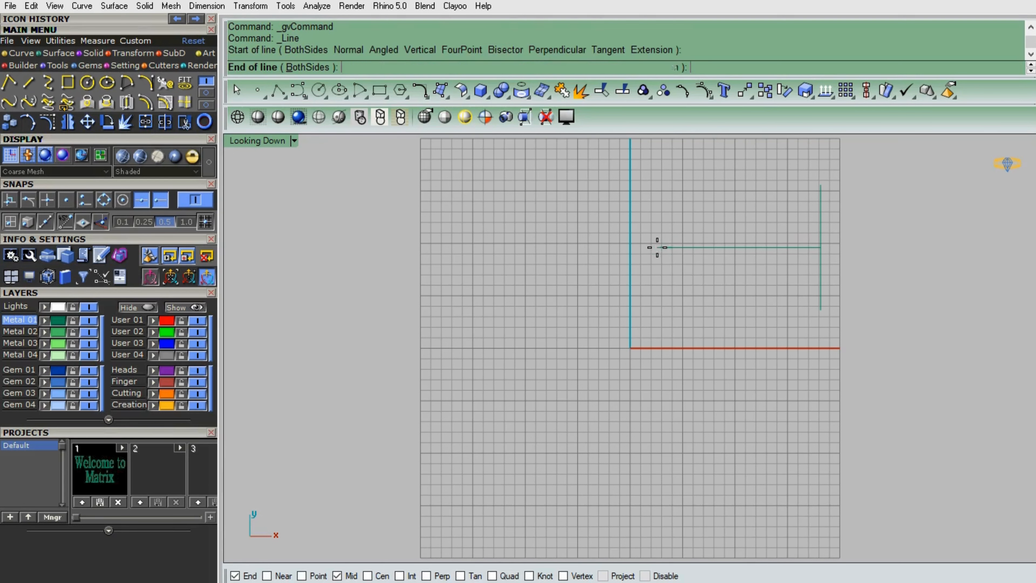
click(820, 309)
right_click(714, 230)
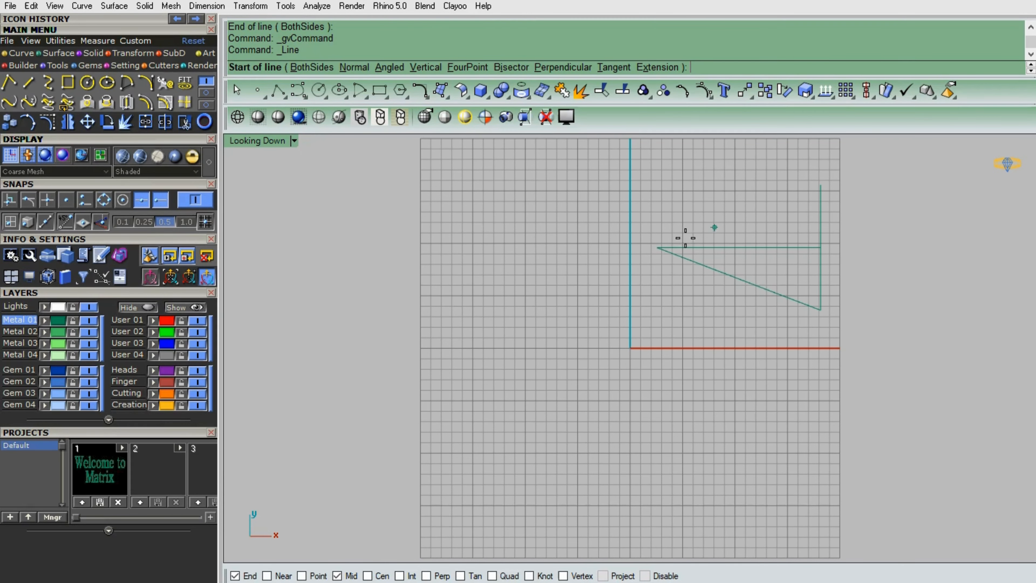
click(657, 247)
click(820, 186)
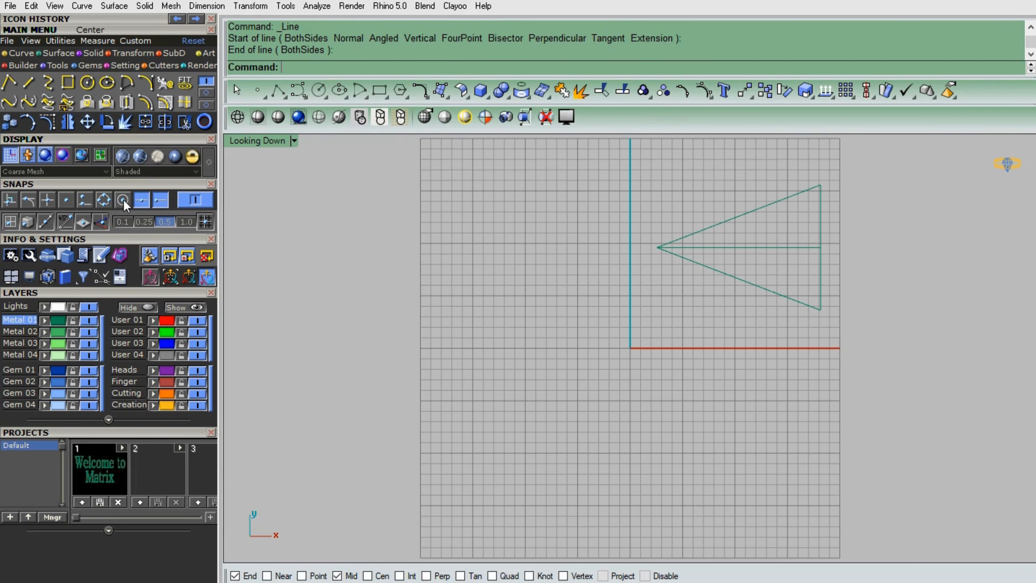
Enable the Near snap alongside End and Mid, and draw a line across the triangle from its upper slanted side to its lower one.
click(84, 201)
click(164, 200)
click(142, 202)
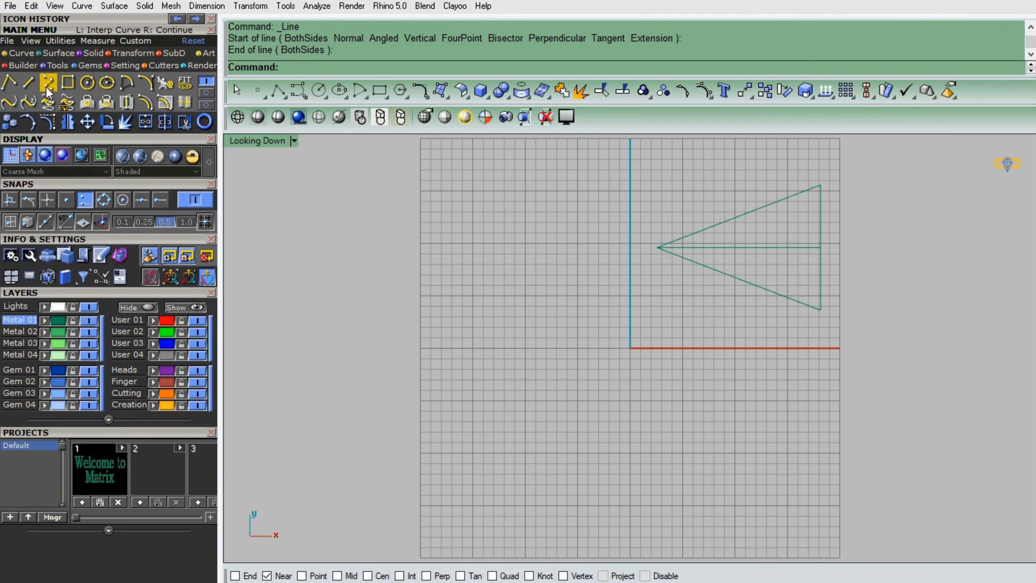
click(33, 82)
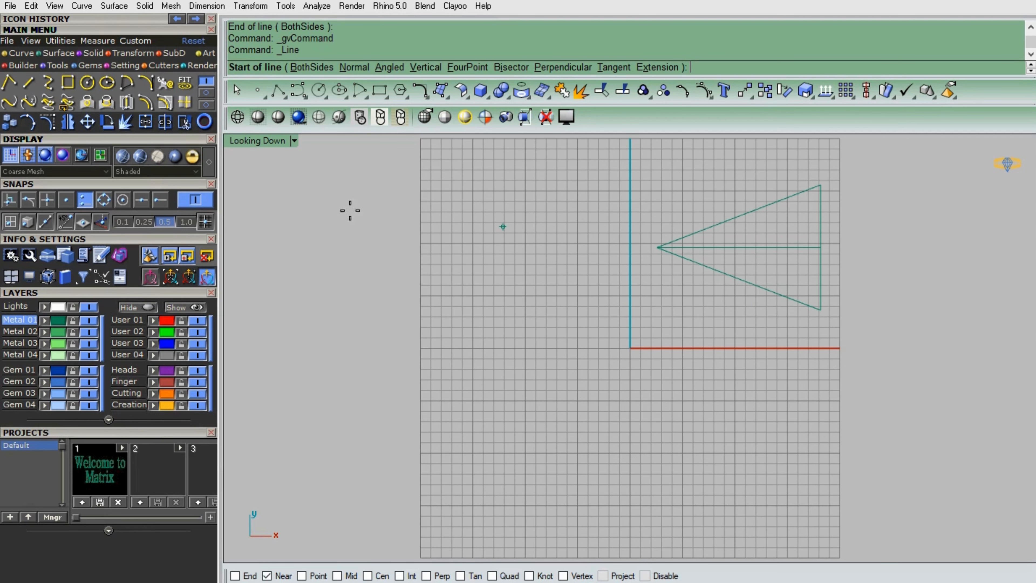
click(161, 199)
click(141, 200)
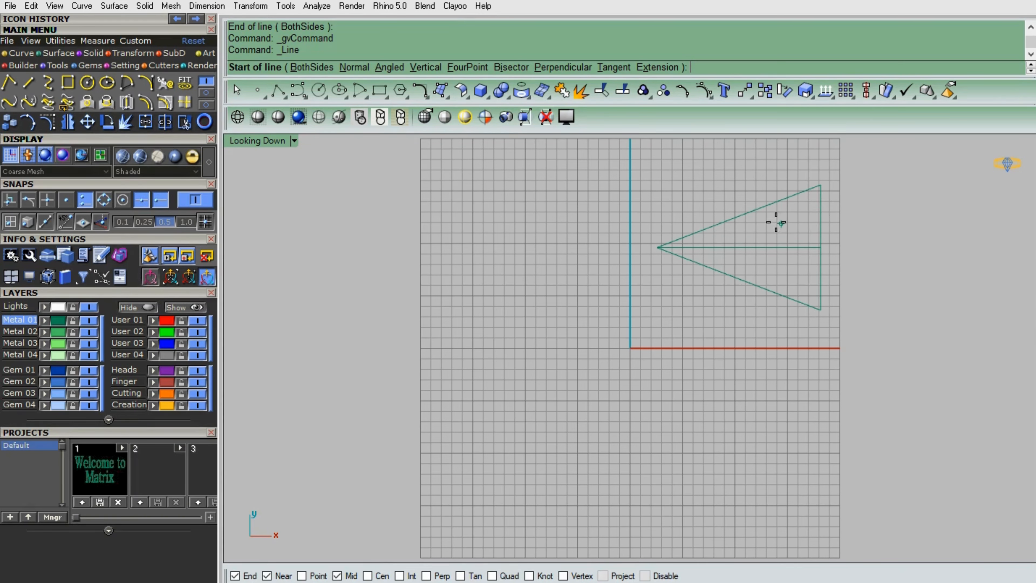
click(760, 207)
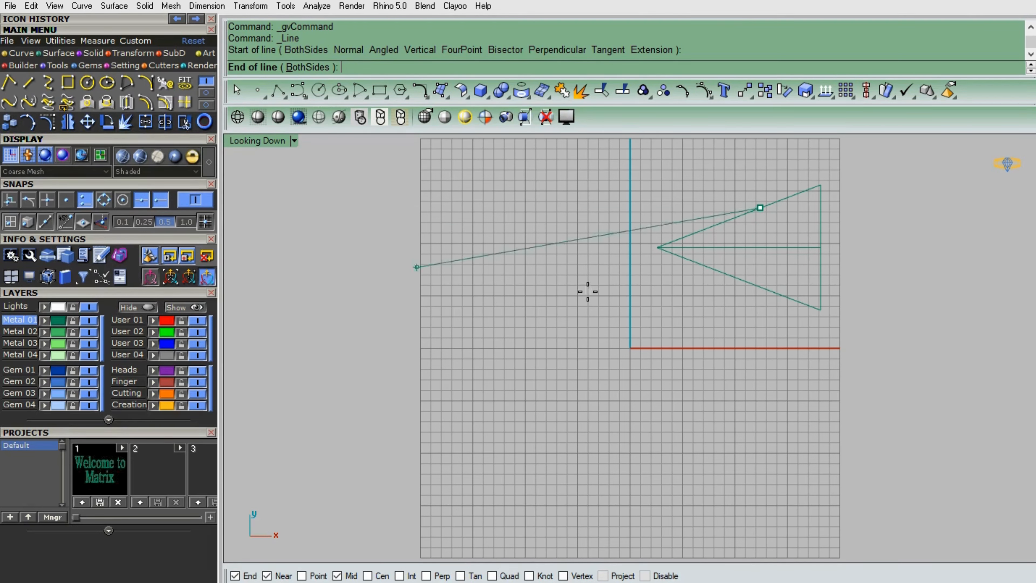
click(757, 285)
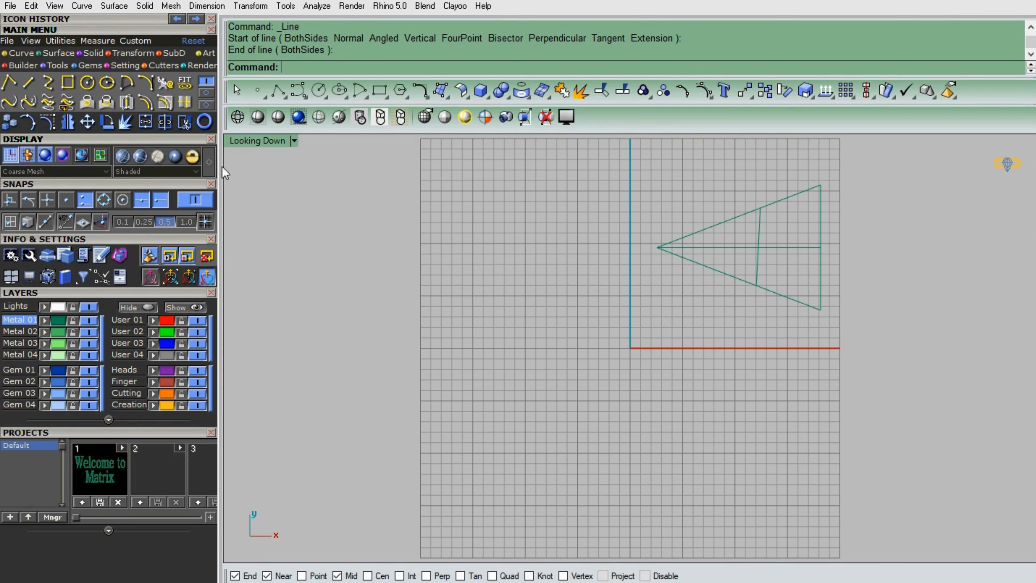
Draw a circle from its center, left of the Y axis and mostly below the X axis.
click(87, 82)
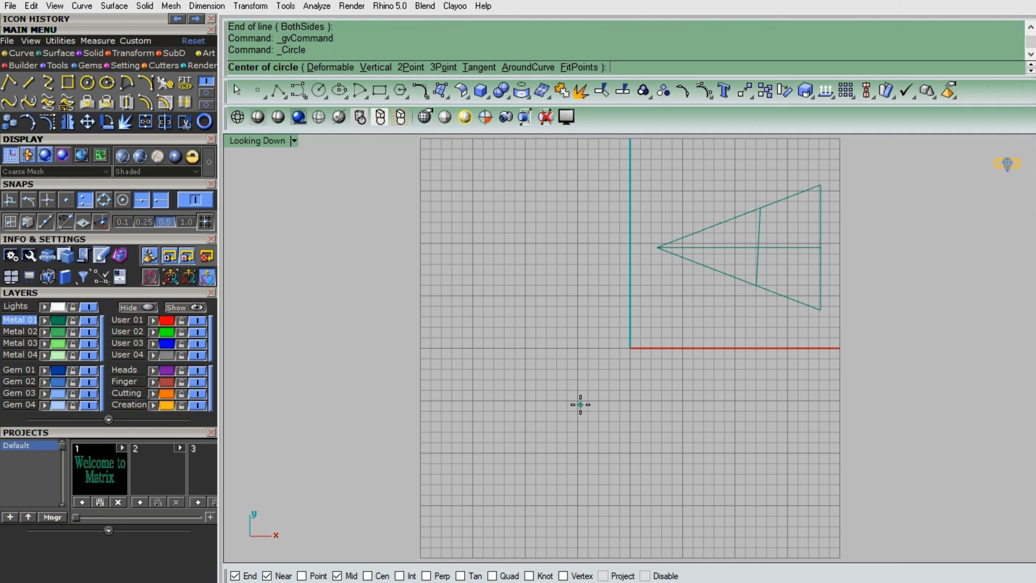
click(554, 400)
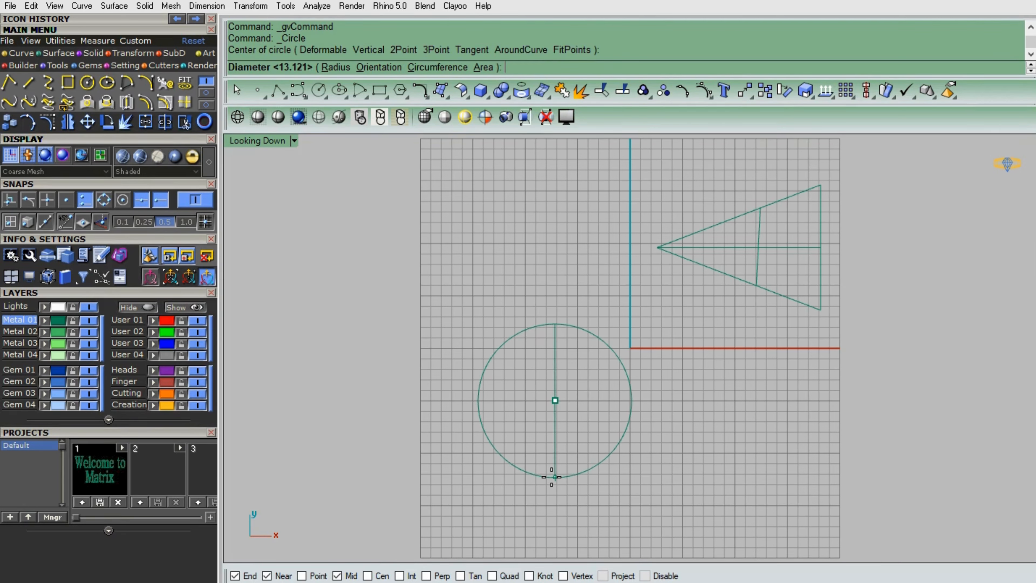
click(555, 476)
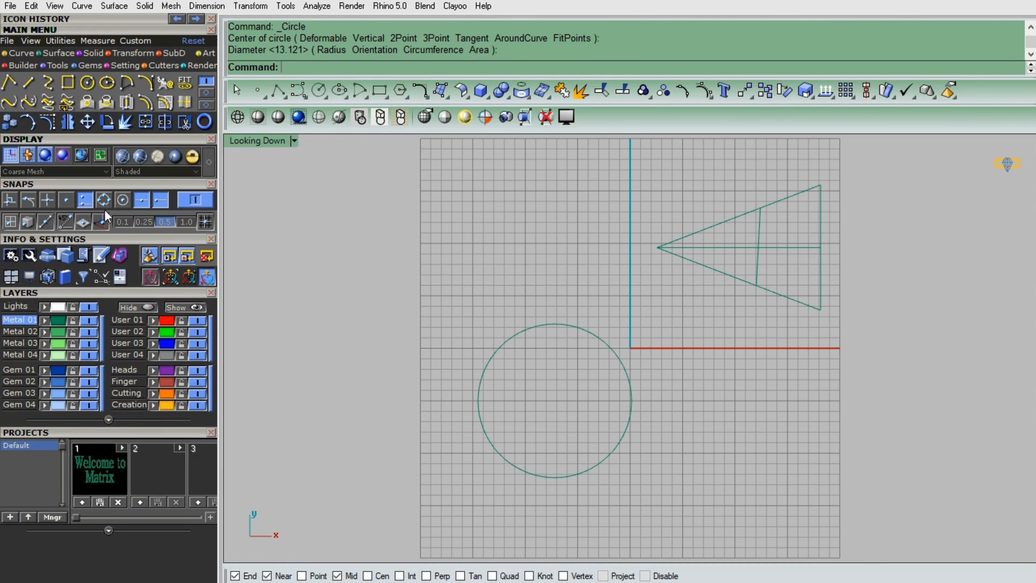
Enable the Quad snap, disable Near and Mid, and draw the circle's vertical and horizontal diameters between its quadrant points.
click(104, 200)
click(84, 200)
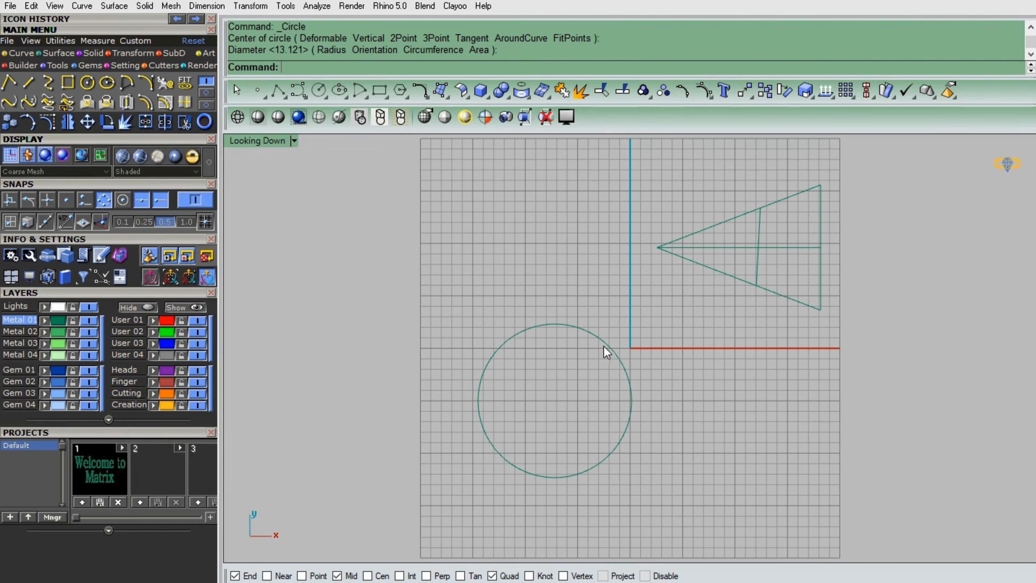
click(32, 86)
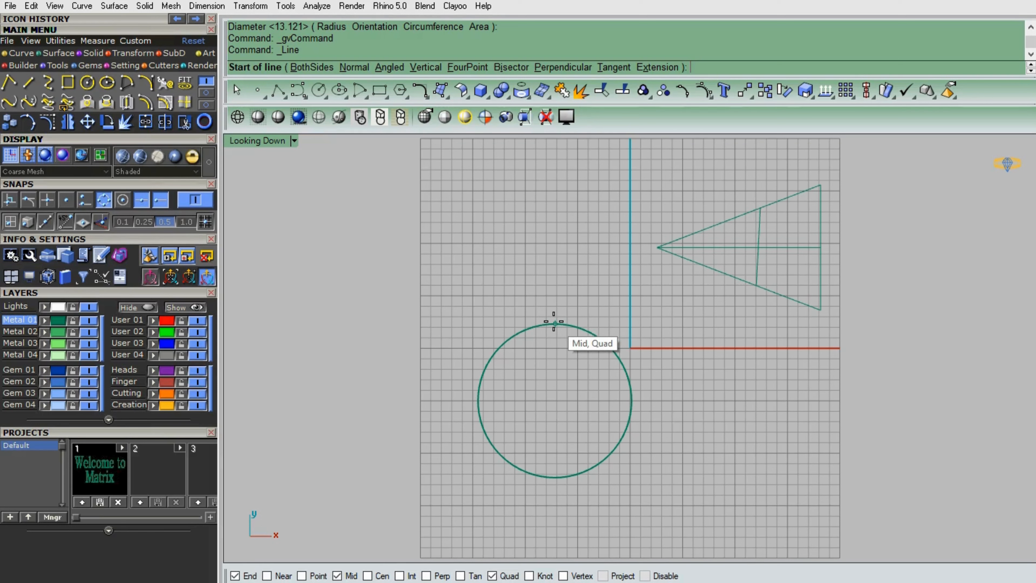
click(142, 199)
click(555, 324)
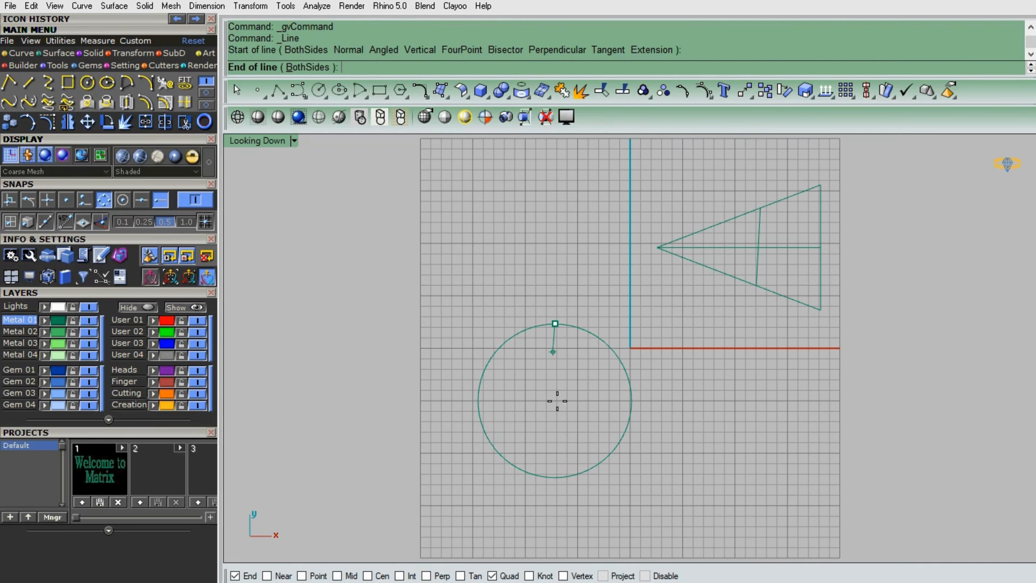
click(554, 477)
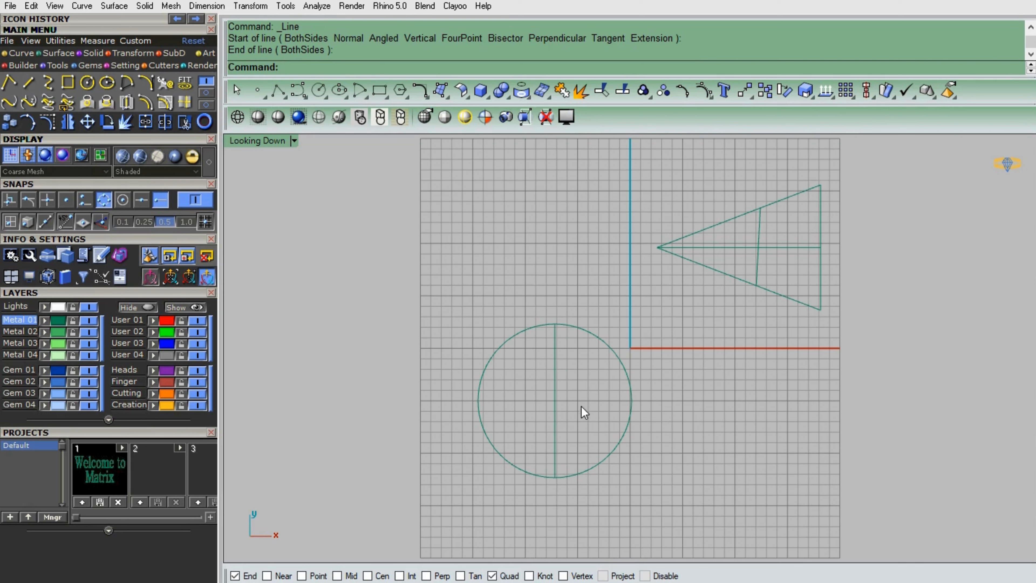
right_click(592, 408)
click(631, 400)
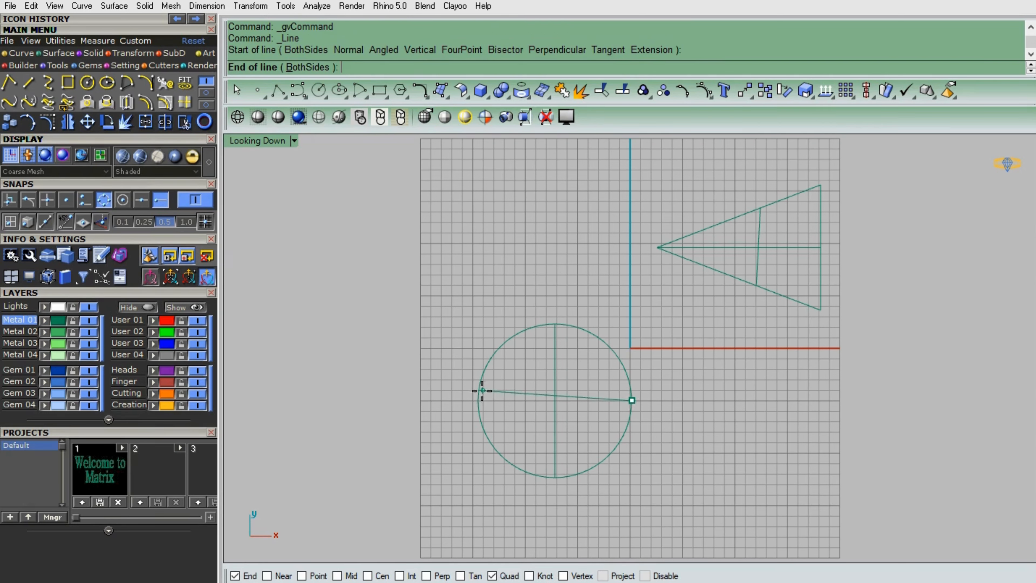
click(478, 400)
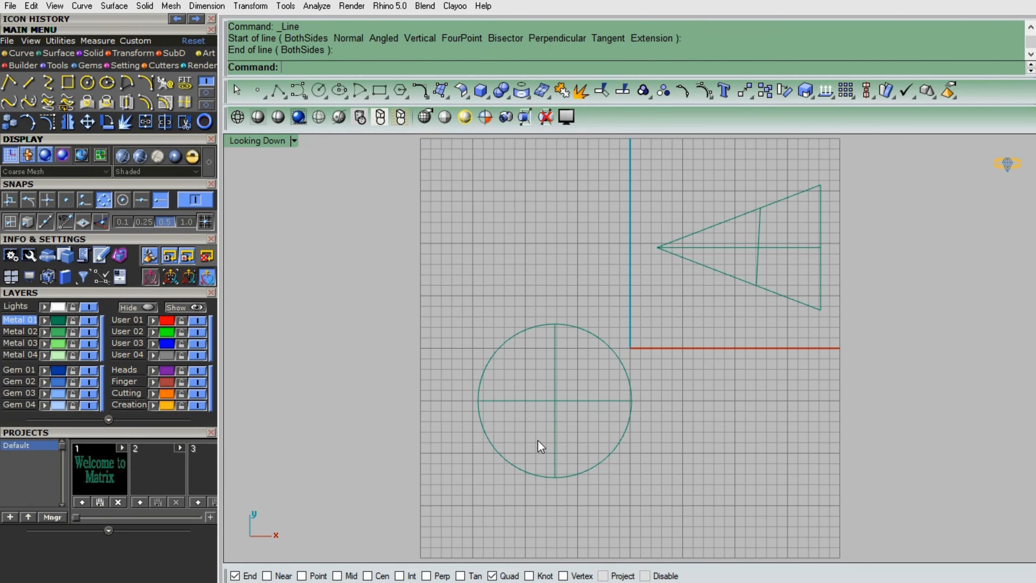
Replace the Quad snap with Cen and draw a line from the circle's center to its lower-right edge.
click(102, 203)
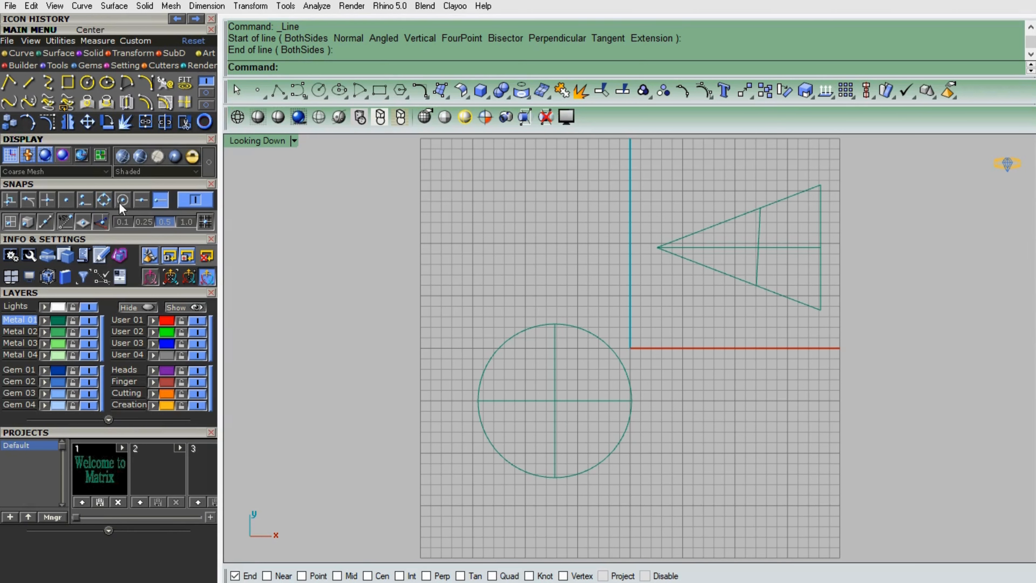
click(120, 201)
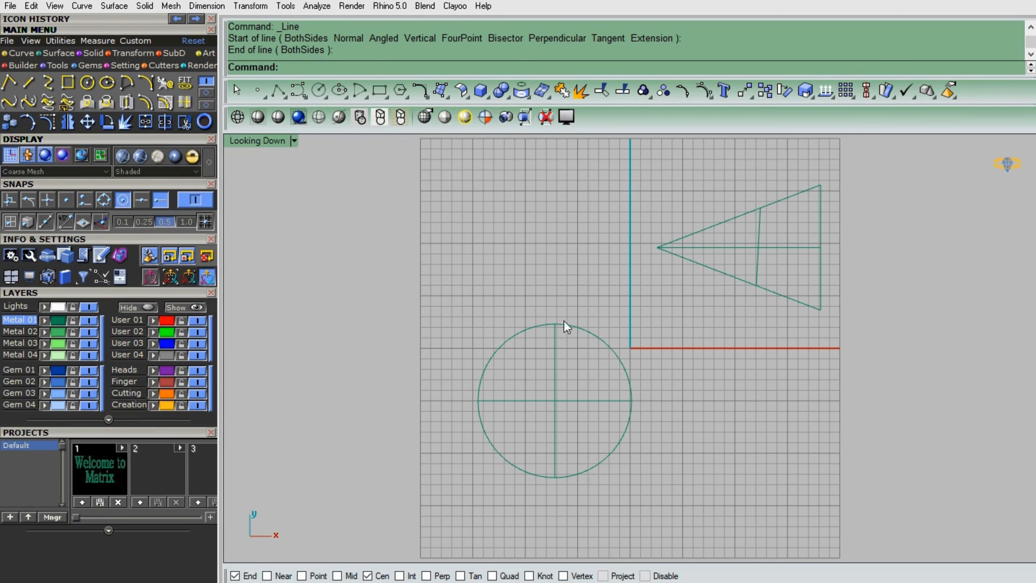
click(31, 84)
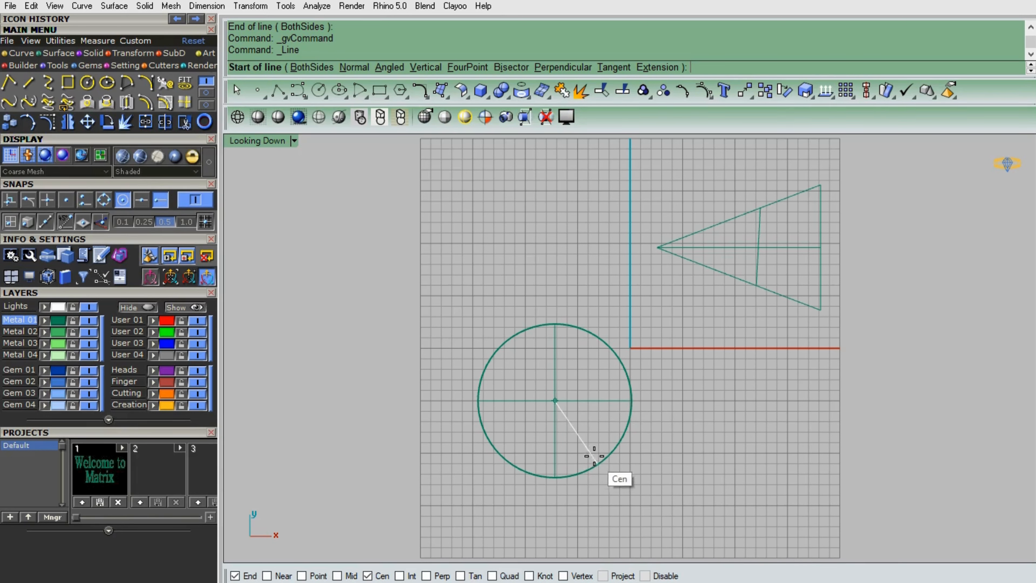
click(616, 446)
click(615, 447)
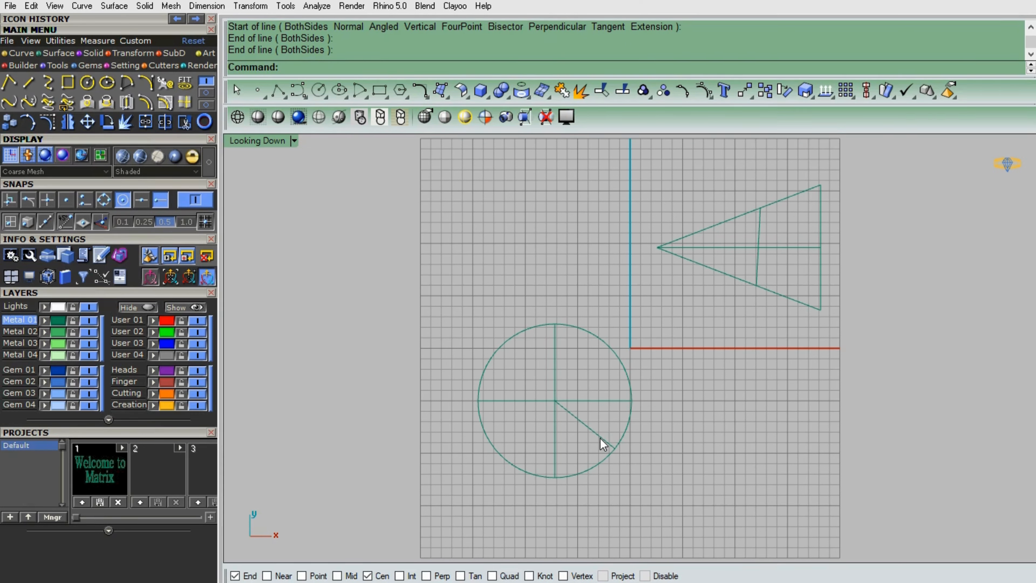
Leave only the Int snap enabled and draw a line from the diameters' intersection to a point outside the circle's upper-left edge.
click(48, 201)
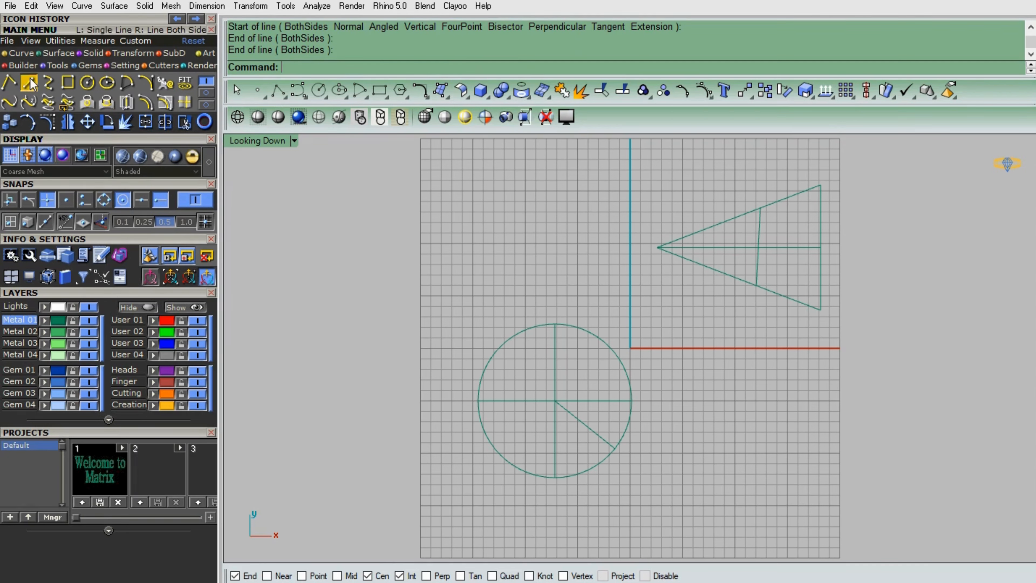
right_click(571, 444)
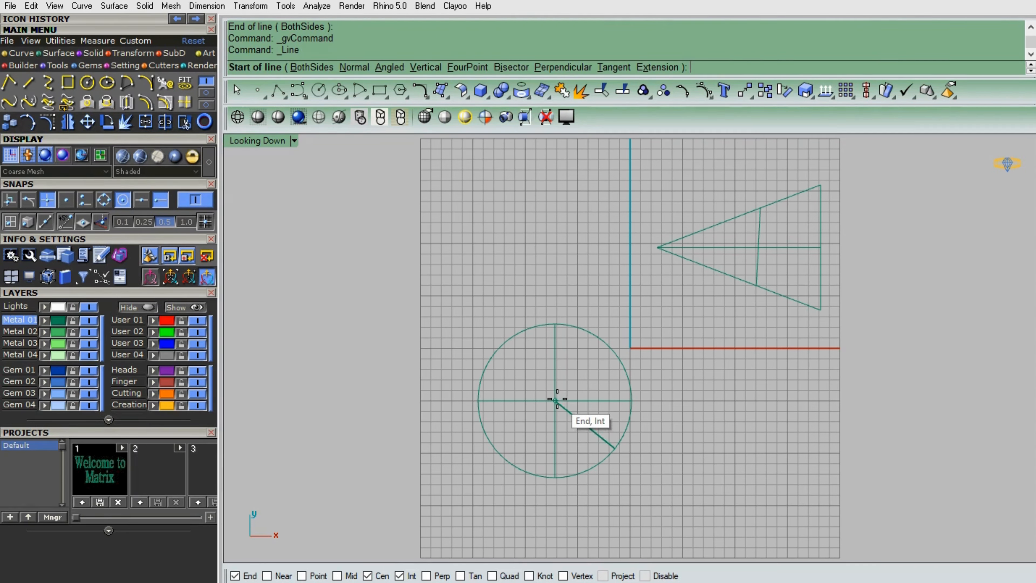
click(122, 199)
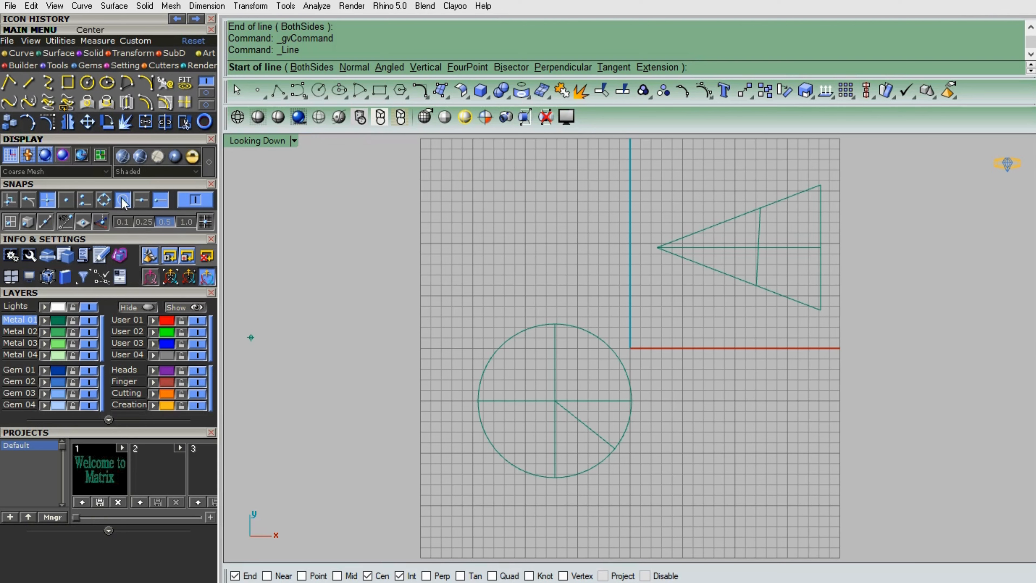
click(161, 201)
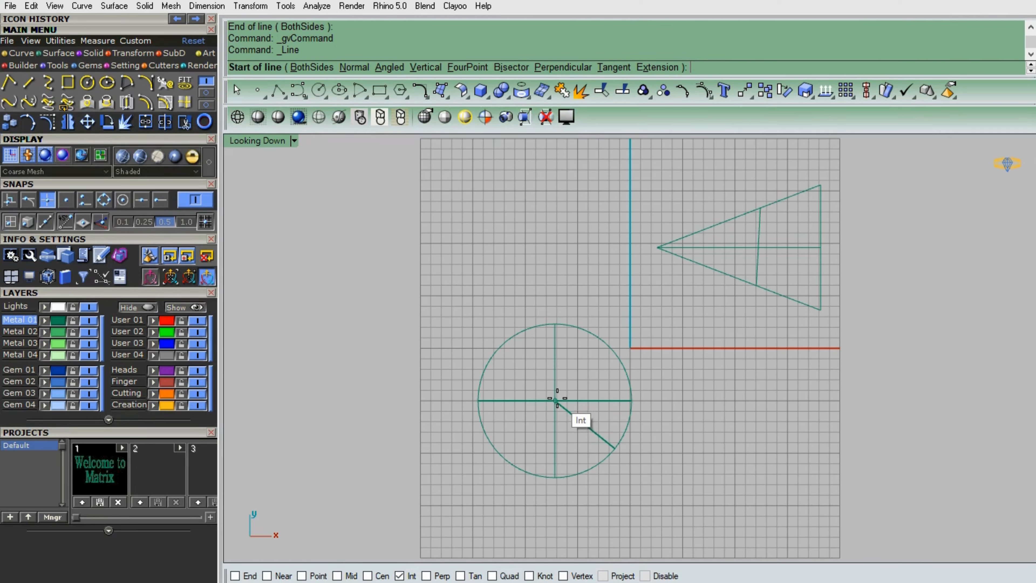
click(559, 405)
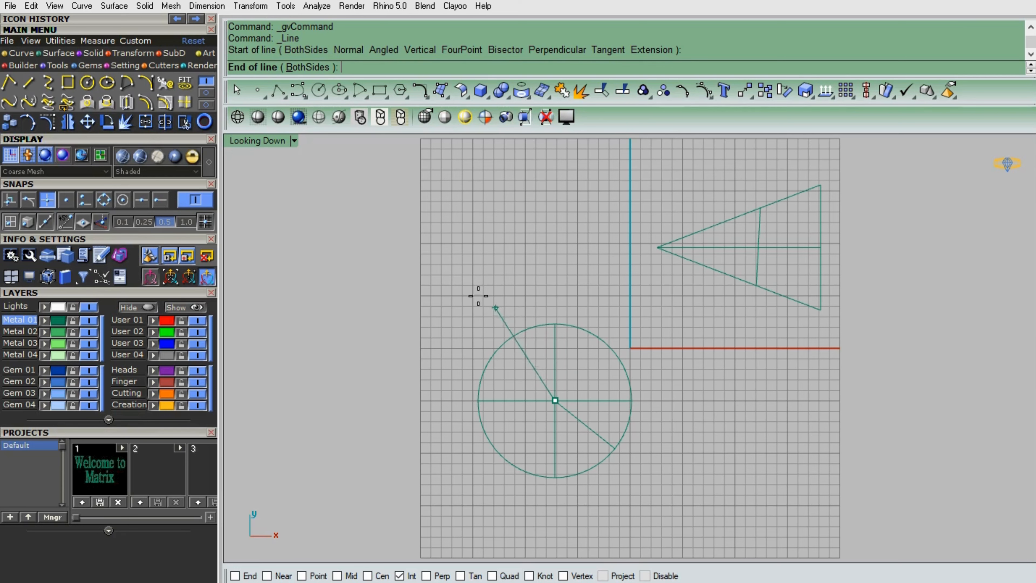
click(452, 322)
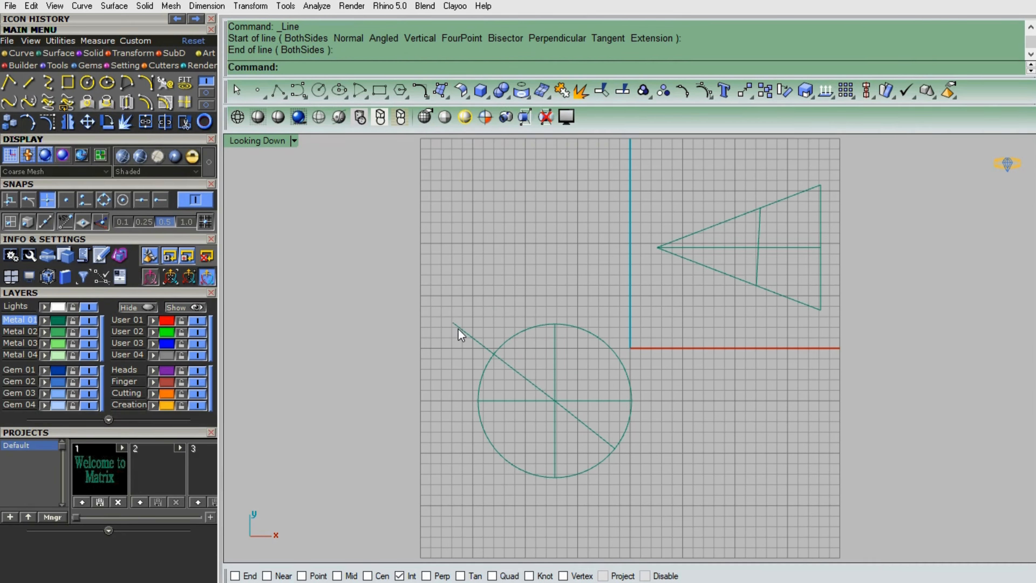
click(458, 329)
key(Escape)
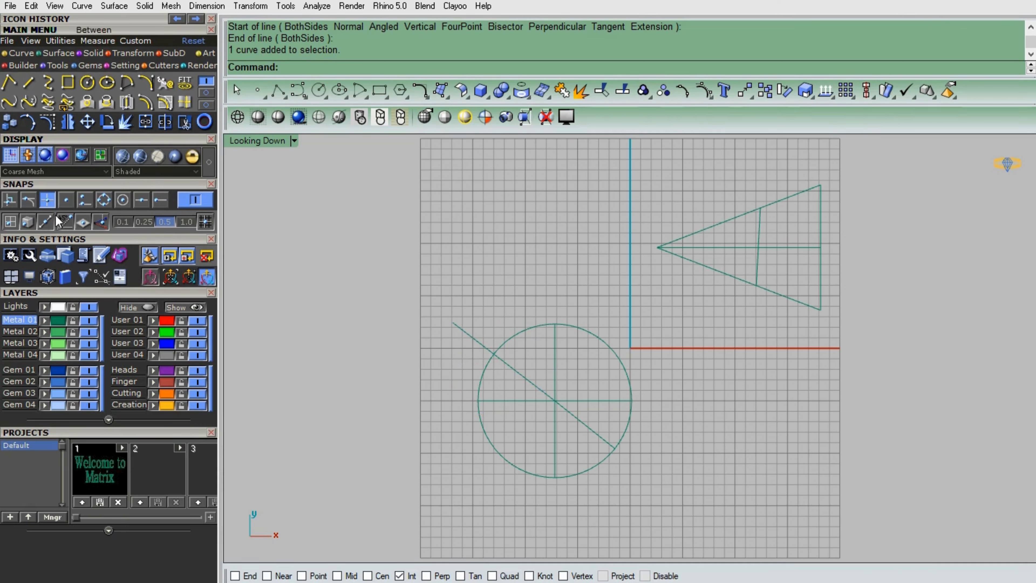
Replace the Int snap with Point and place six single points in a loose ring above the circle, left of the Y axis.
click(67, 200)
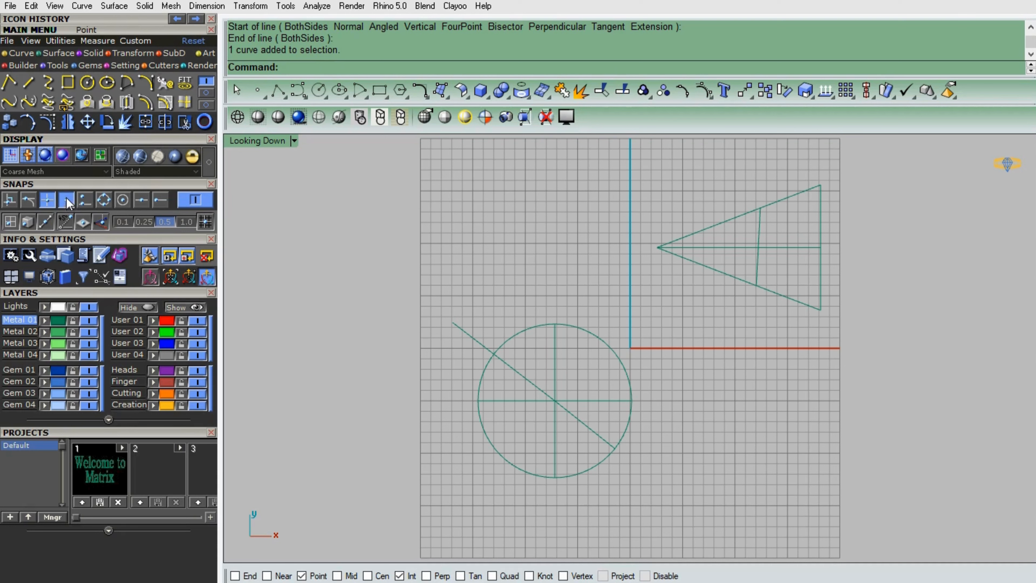
click(47, 200)
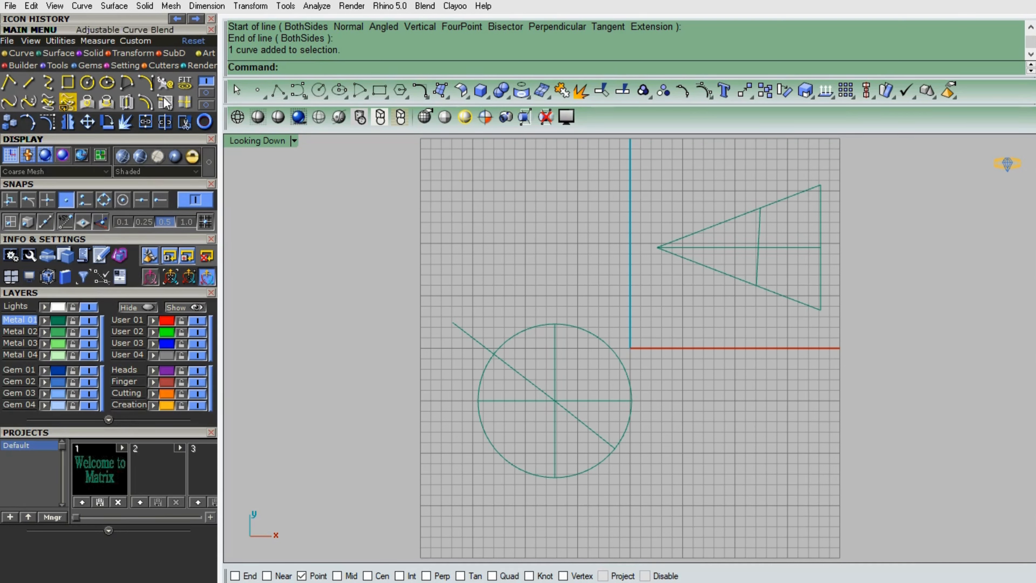
click(209, 92)
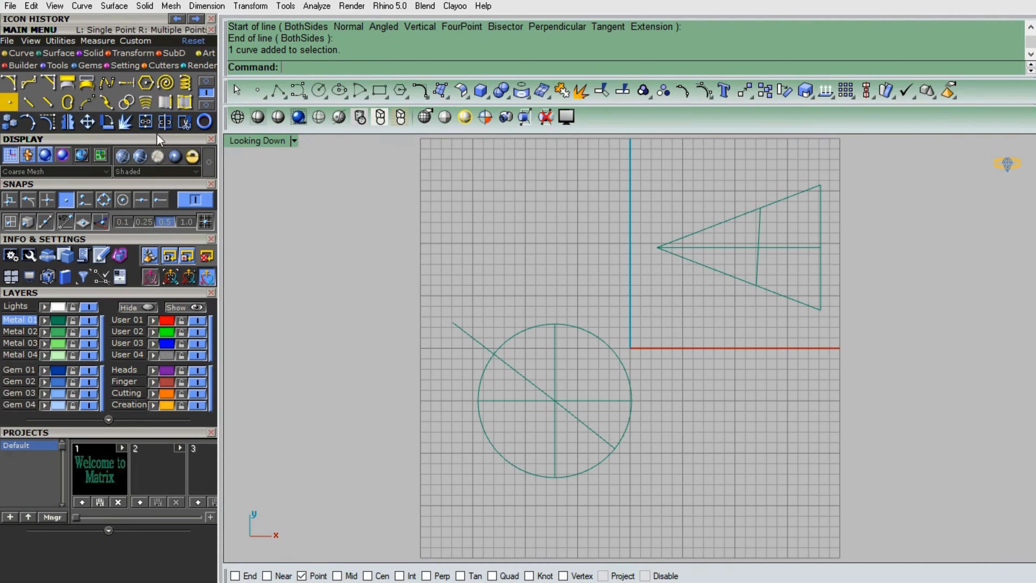
click(551, 175)
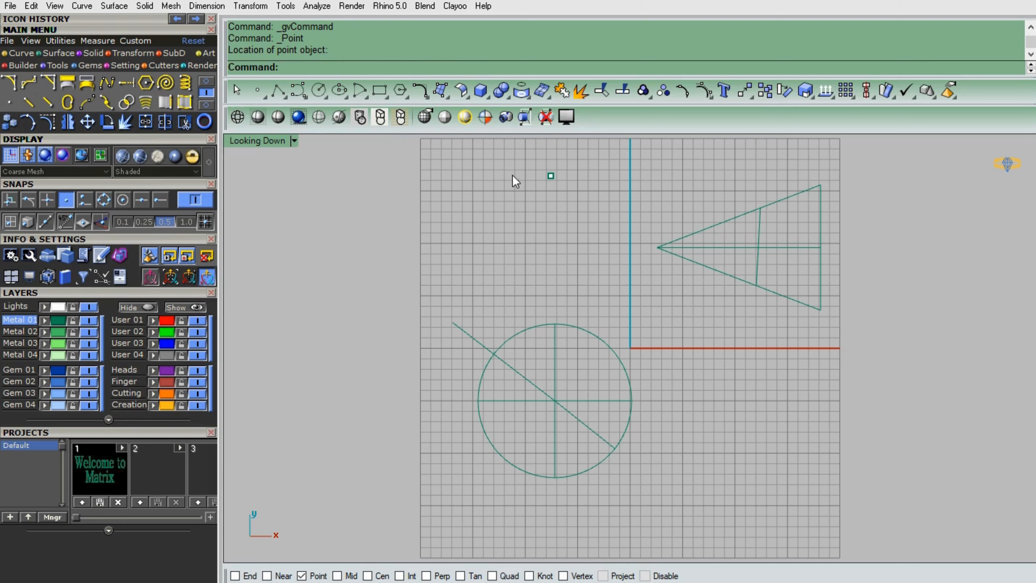
key(Return)
click(486, 171)
key(Return)
click(446, 210)
key(Return)
click(479, 257)
key(Return)
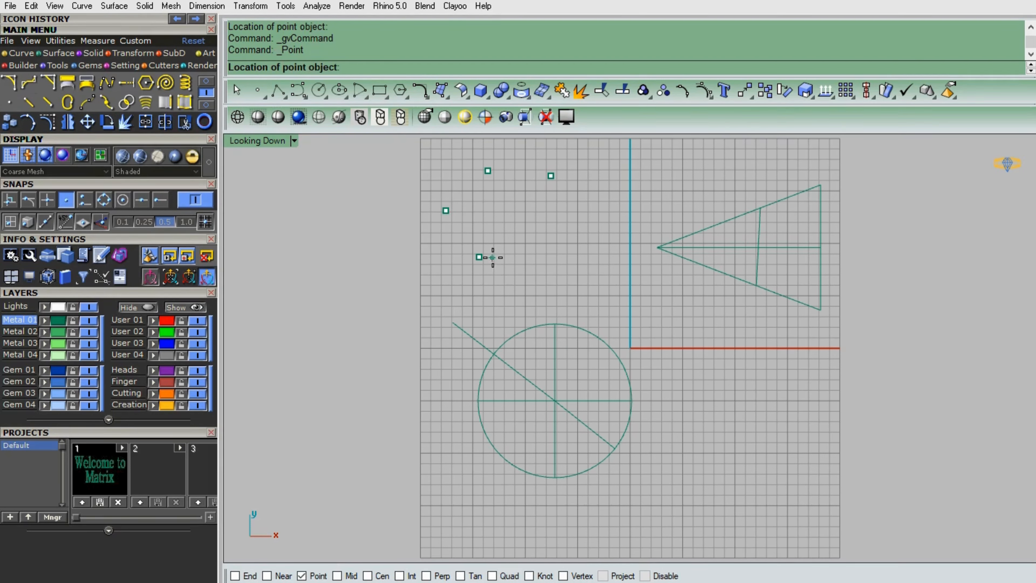
click(538, 255)
key(Return)
click(565, 227)
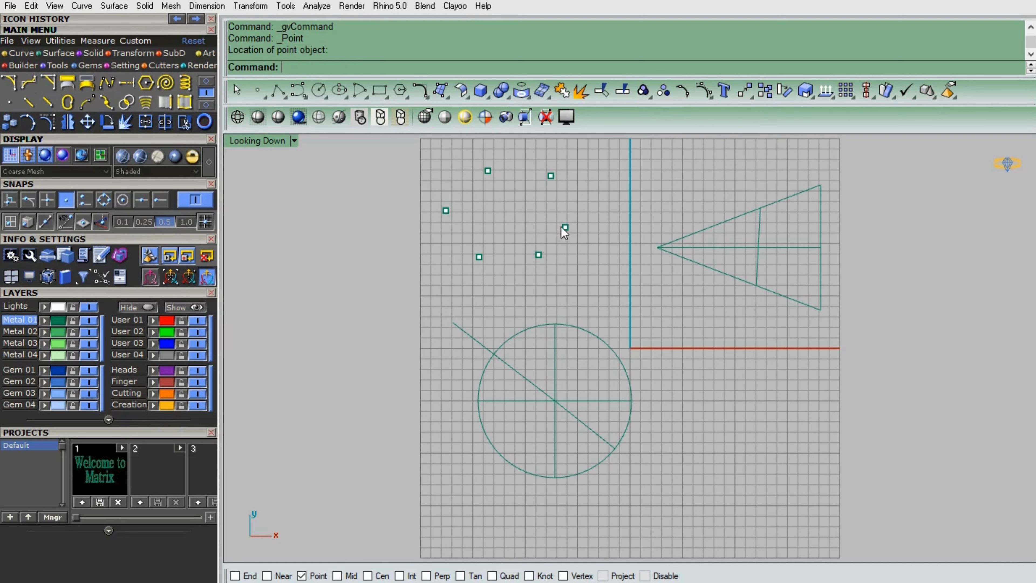
Draw three separate lines snapped to the points, running from the upper-right point through the upper-left and leftmost points to the lower-left one.
click(207, 92)
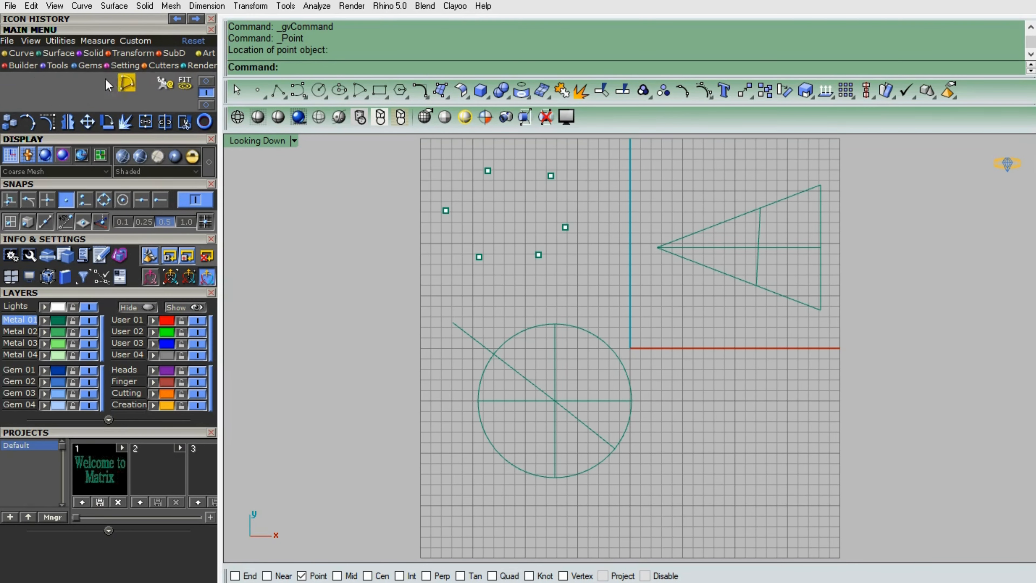
click(25, 86)
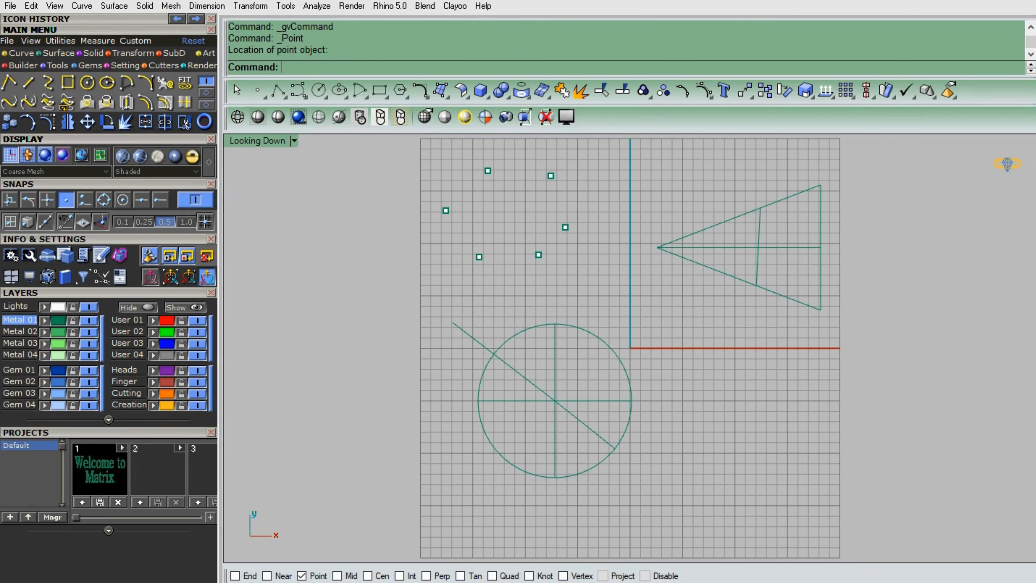
click(551, 176)
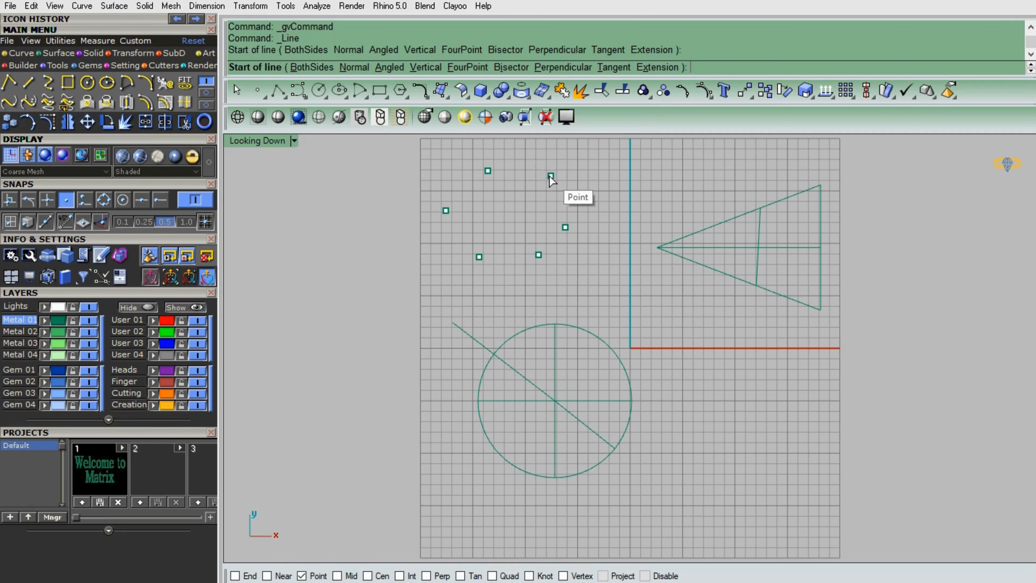
click(488, 170)
click(484, 169)
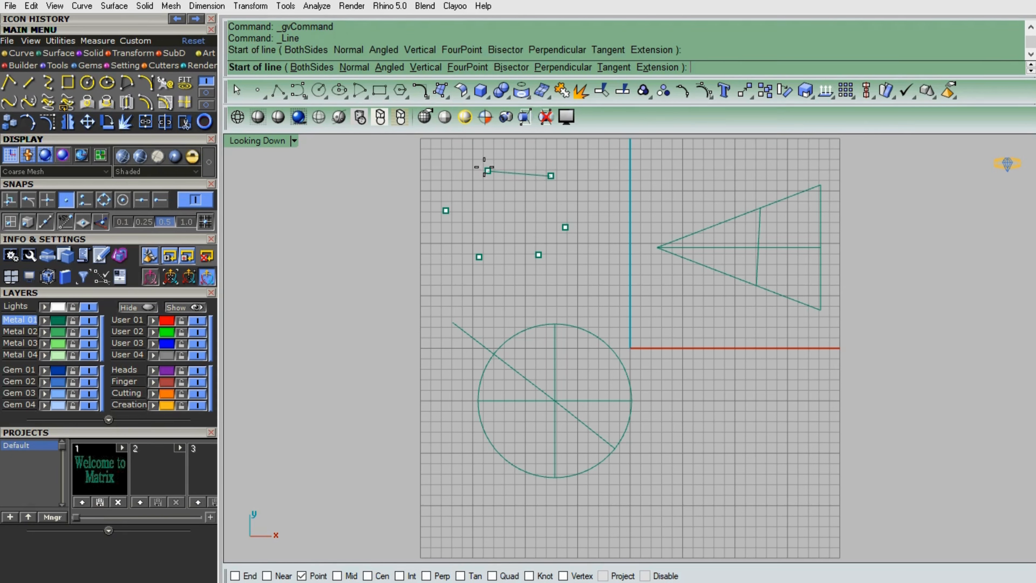
click(444, 213)
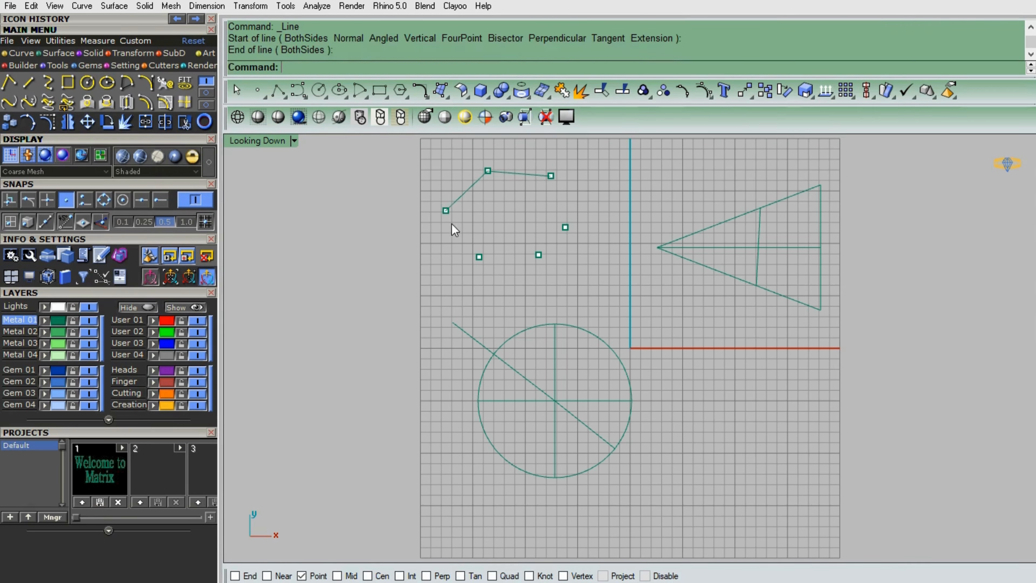
right_click(451, 224)
click(448, 213)
click(479, 257)
Close the six-sided outline with three more lines, from the lower-left point through the lower-right and rightmost points to the upper-right one.
right_click(501, 232)
click(479, 257)
click(538, 256)
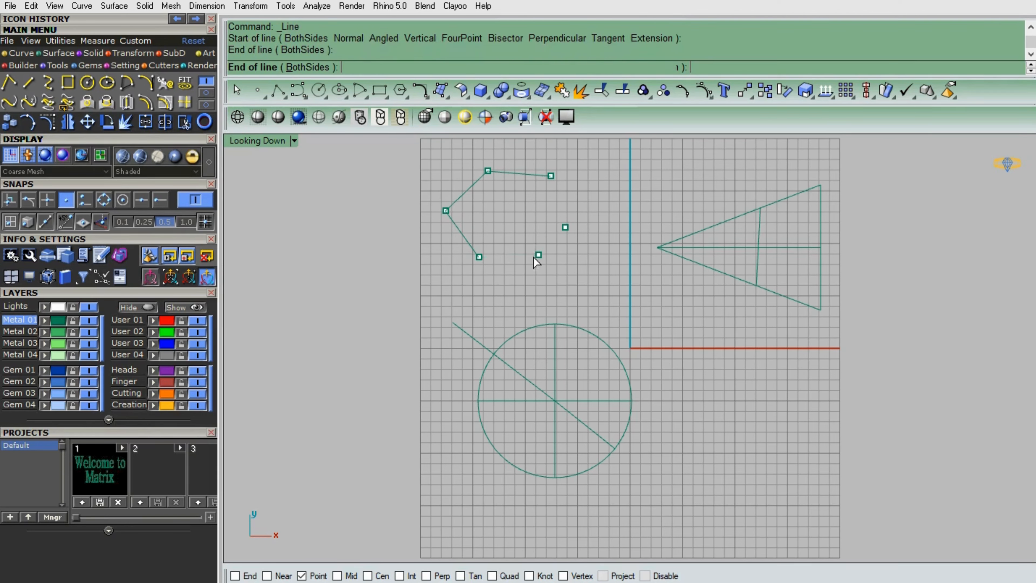
right_click(541, 243)
click(537, 255)
click(564, 227)
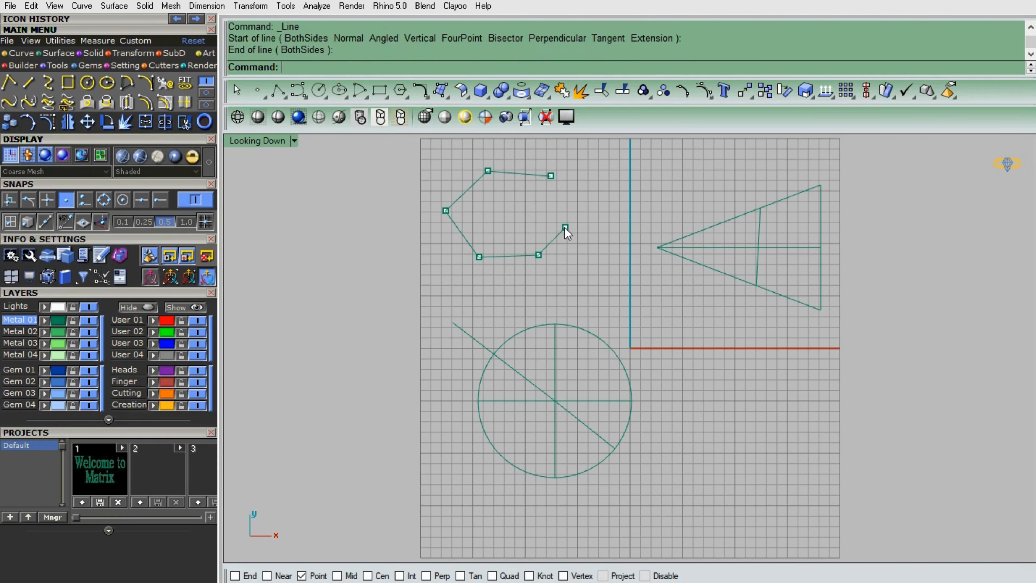
right_click(556, 245)
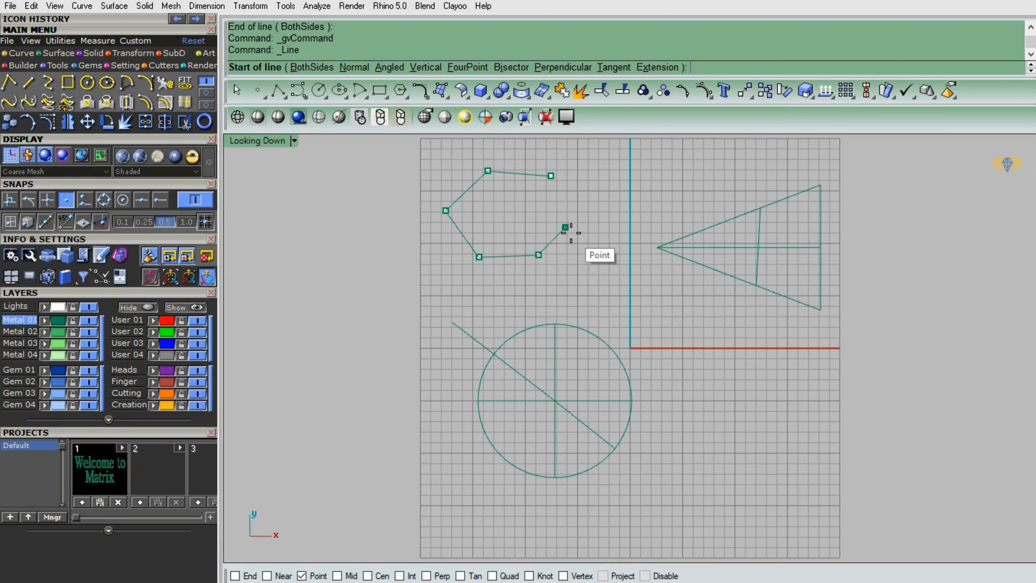
click(565, 228)
click(551, 176)
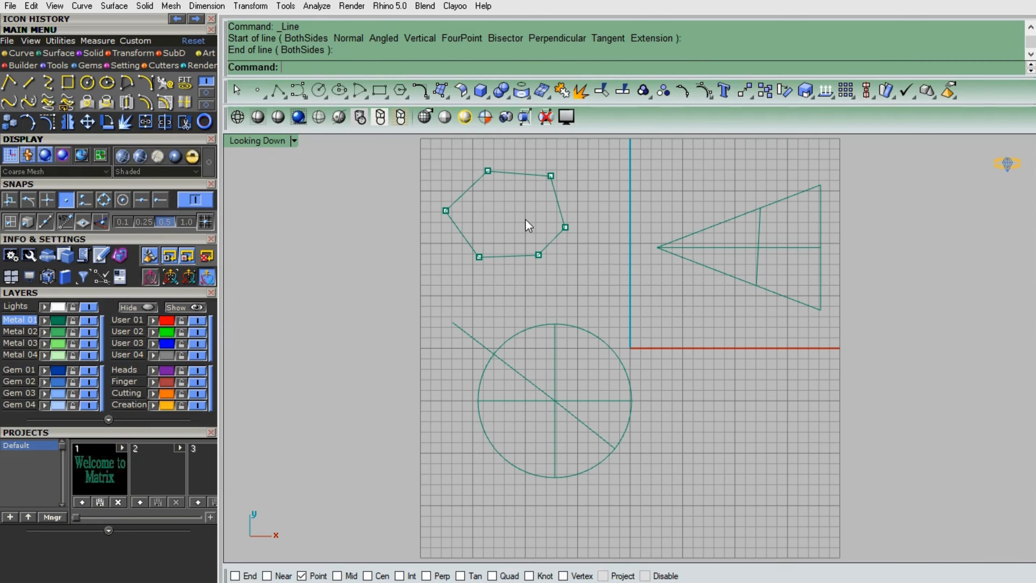
right_click(524, 226)
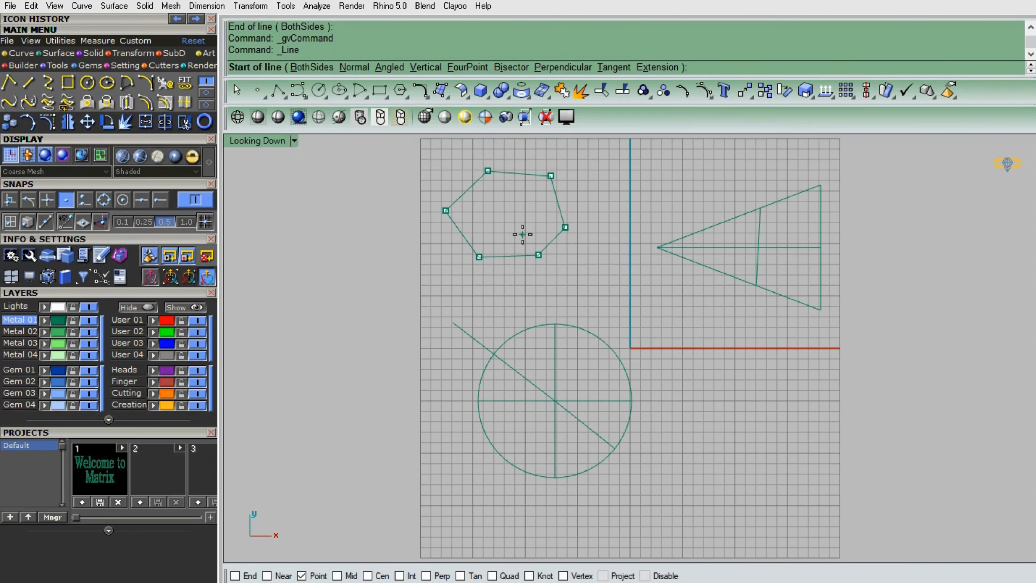
key(Escape)
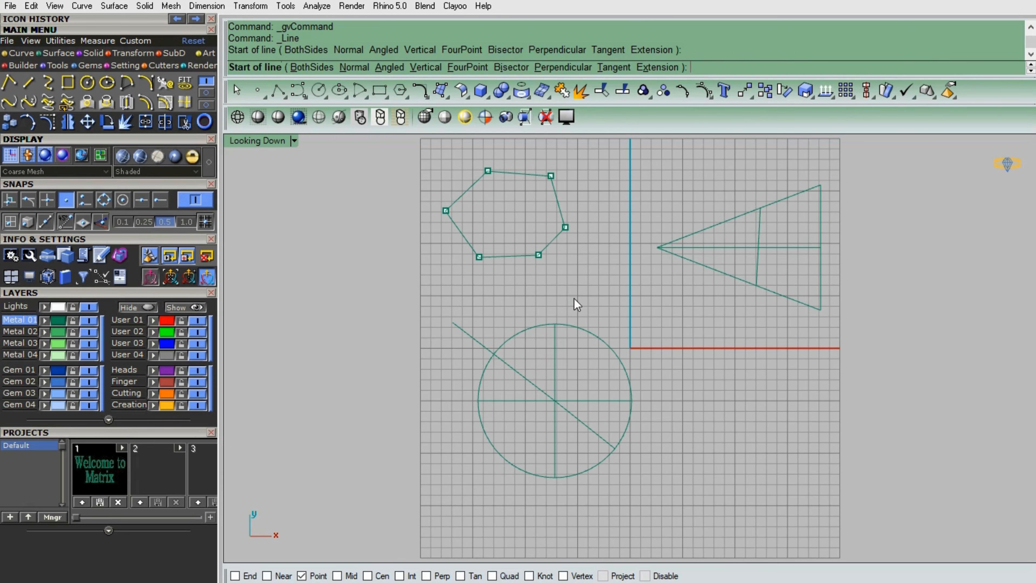
scroll(622, 300, down, 5)
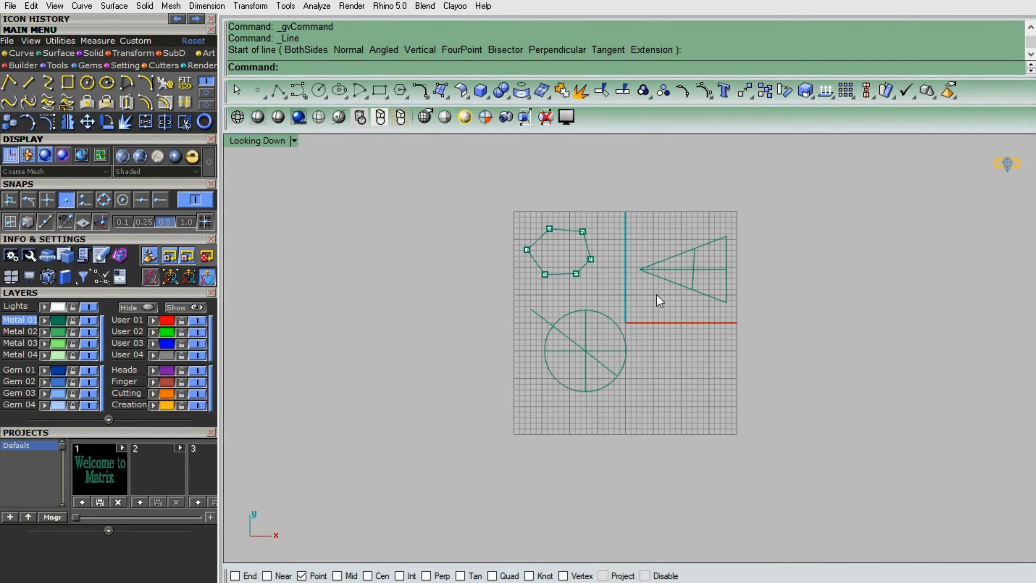
scroll(656, 298, up, 4)
scroll(654, 295, up, 2)
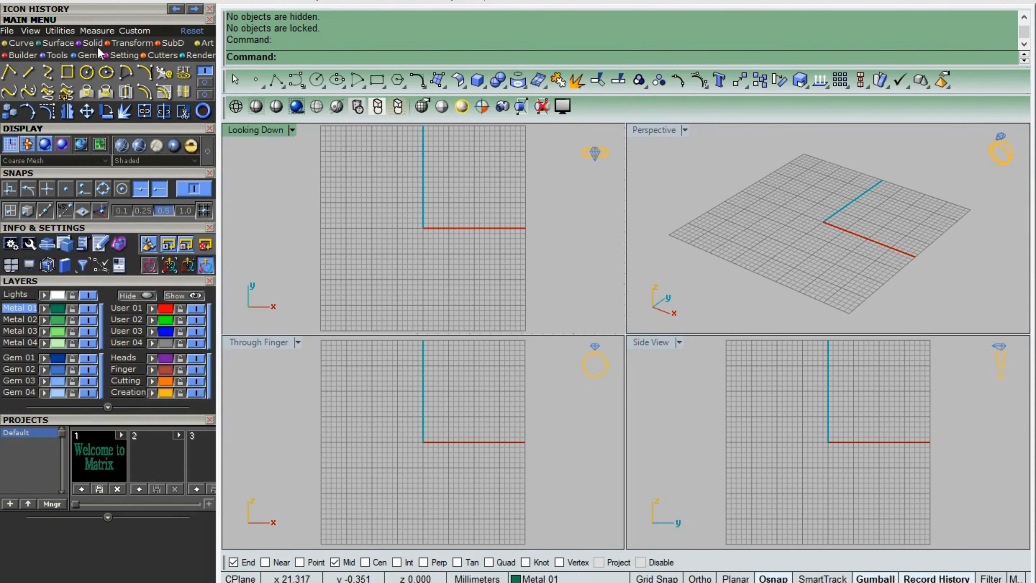
Maximize the Looking Down view and draw an open zigzag polyline of 15 points above the X axis that crosses the Y axis and doubles back.
click(8, 72)
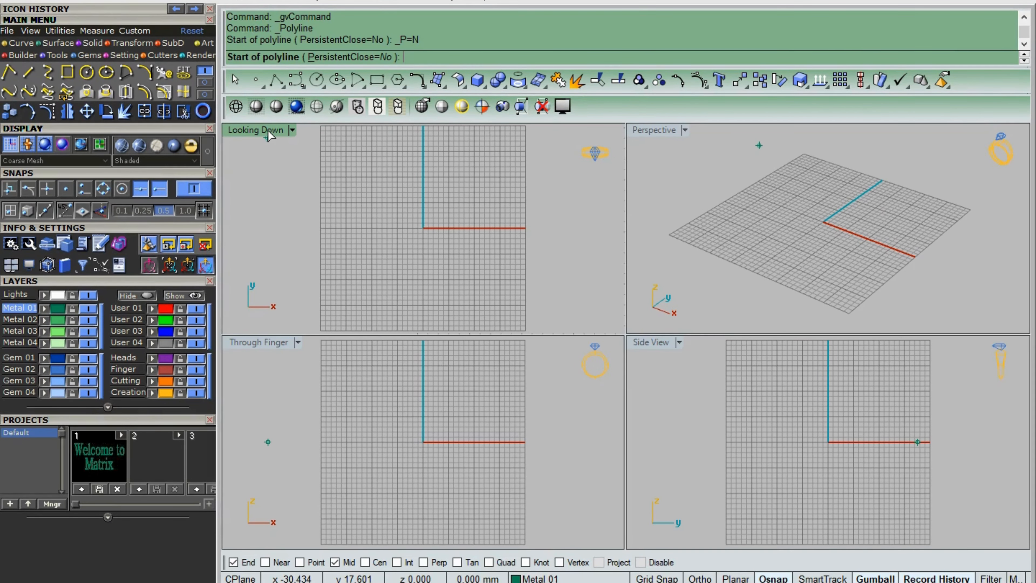
double_click(268, 130)
click(337, 279)
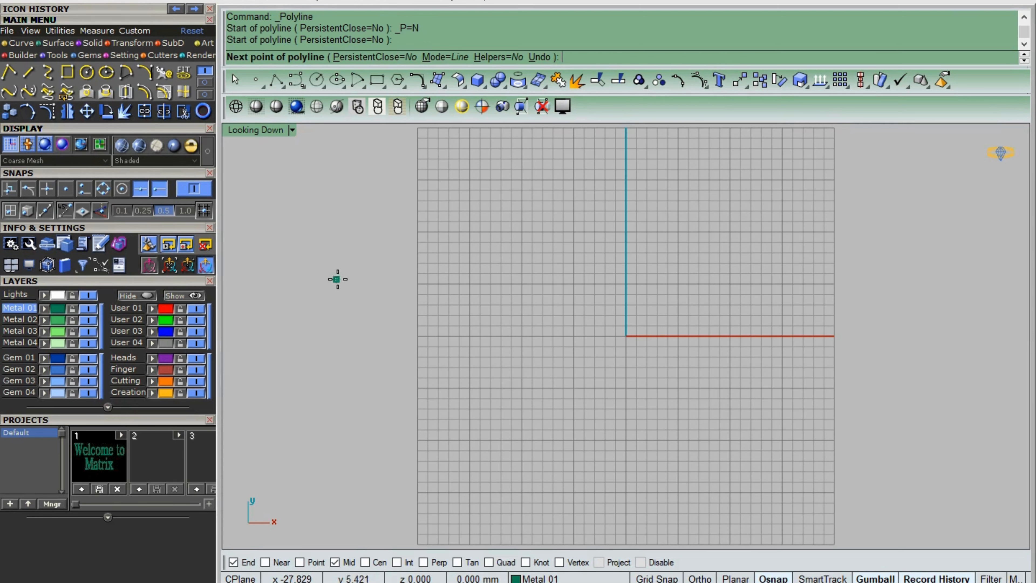
click(396, 185)
click(419, 275)
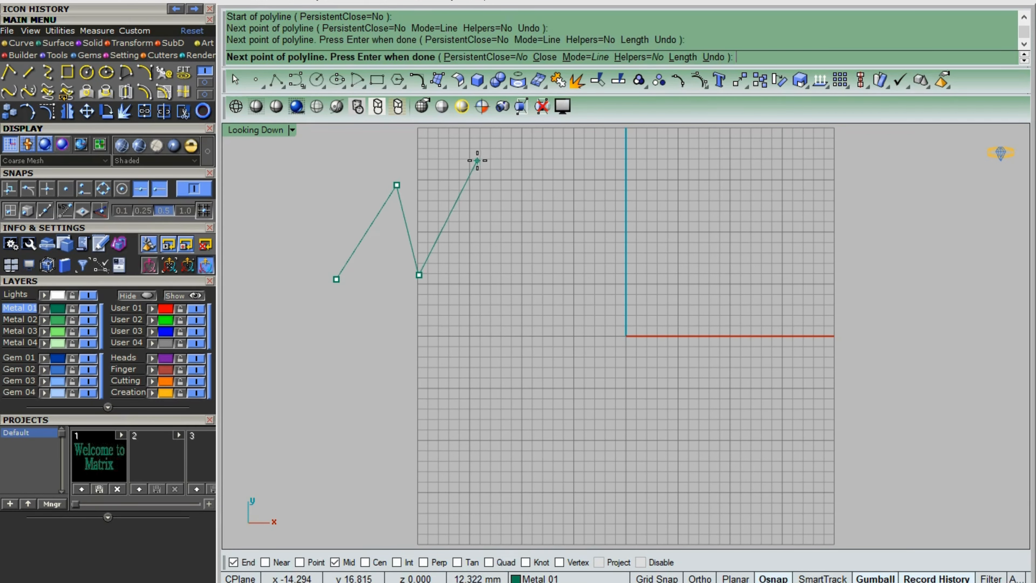
click(477, 160)
click(469, 263)
click(554, 155)
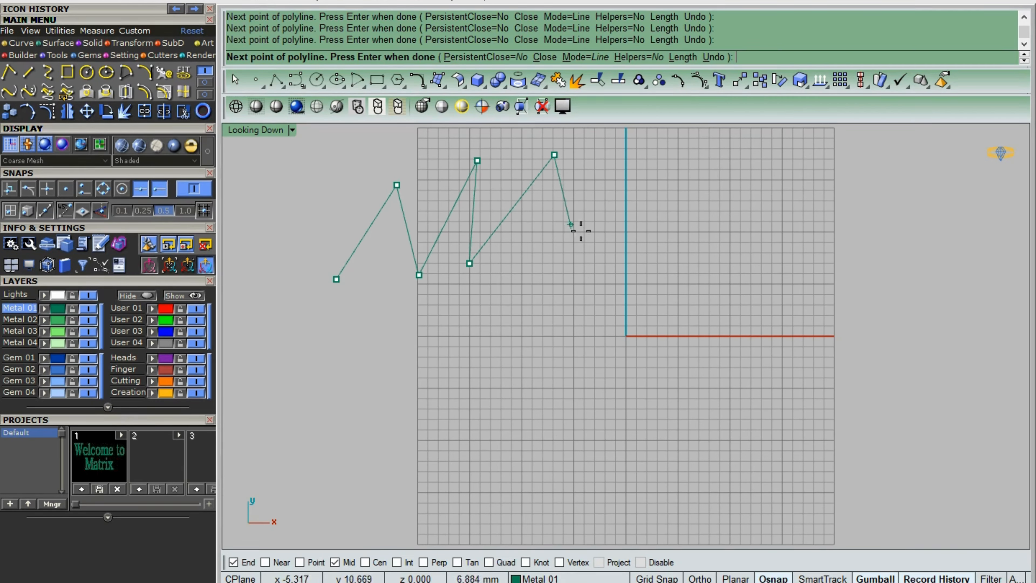
click(593, 264)
click(654, 160)
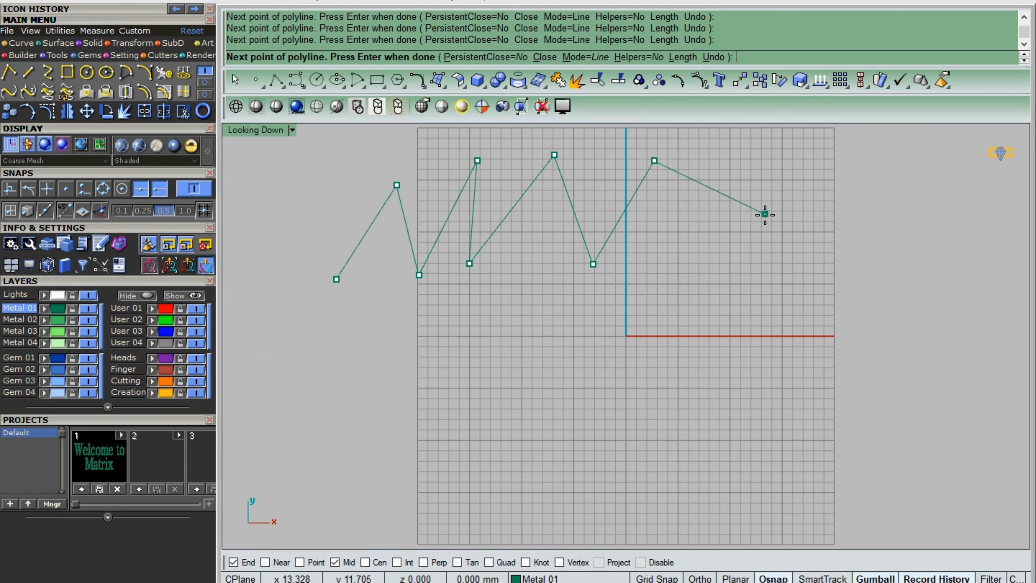
click(697, 269)
click(683, 207)
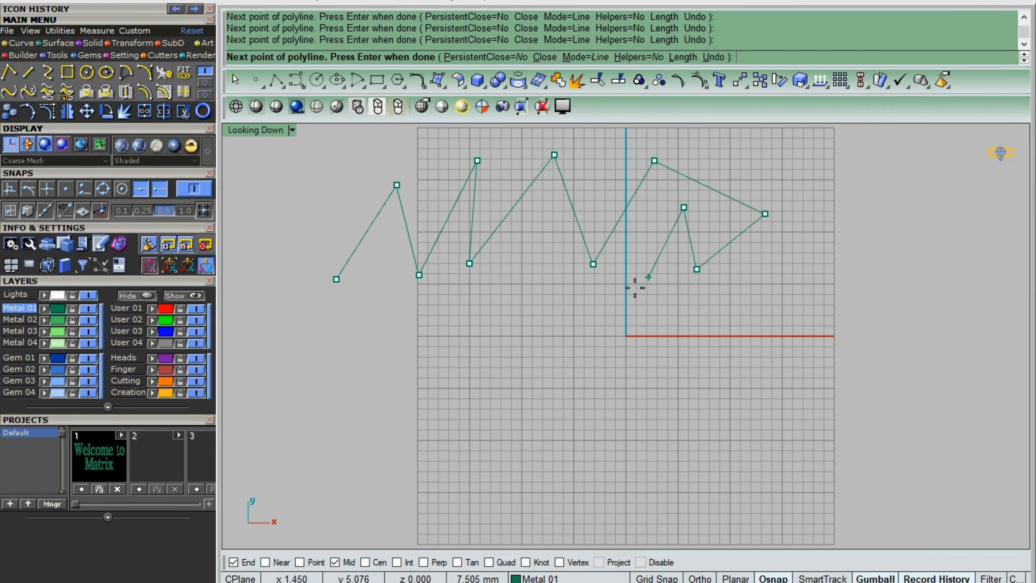
click(630, 290)
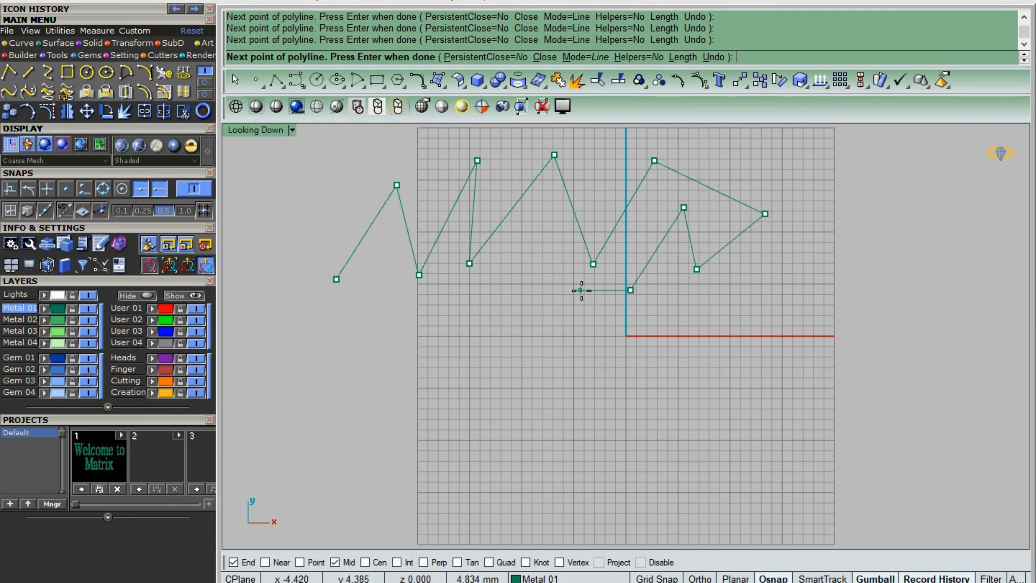
click(585, 292)
click(551, 204)
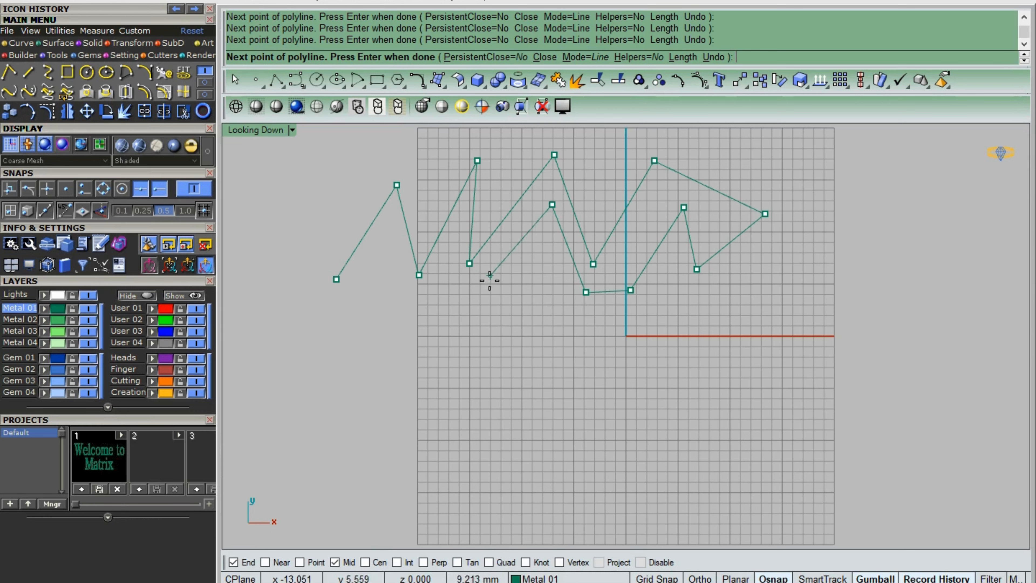
right_click(483, 287)
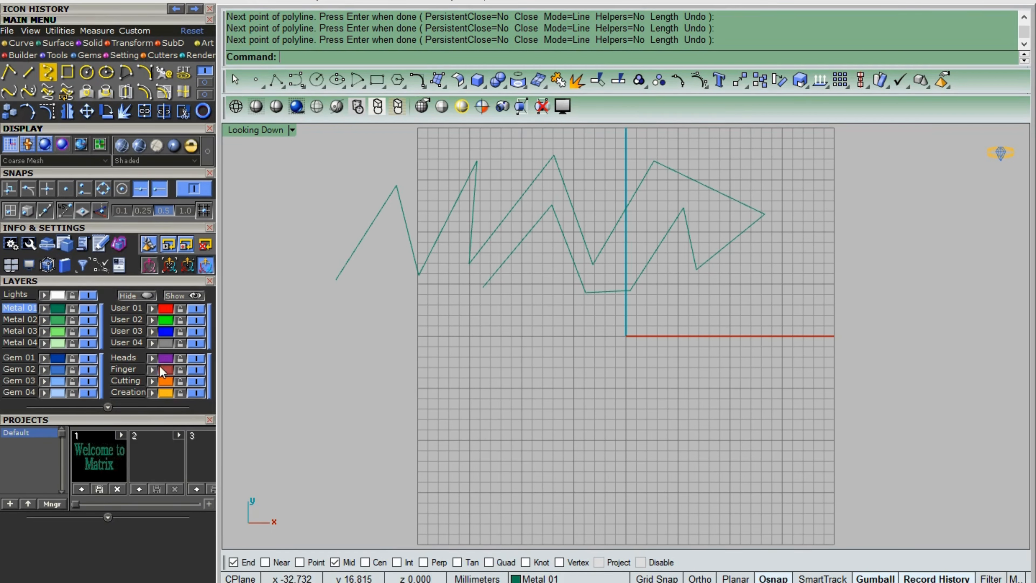
Draw an open wavy interpolated curve through 14 alternating high and low points below the polyline, hooking back at its right end.
click(48, 73)
click(379, 451)
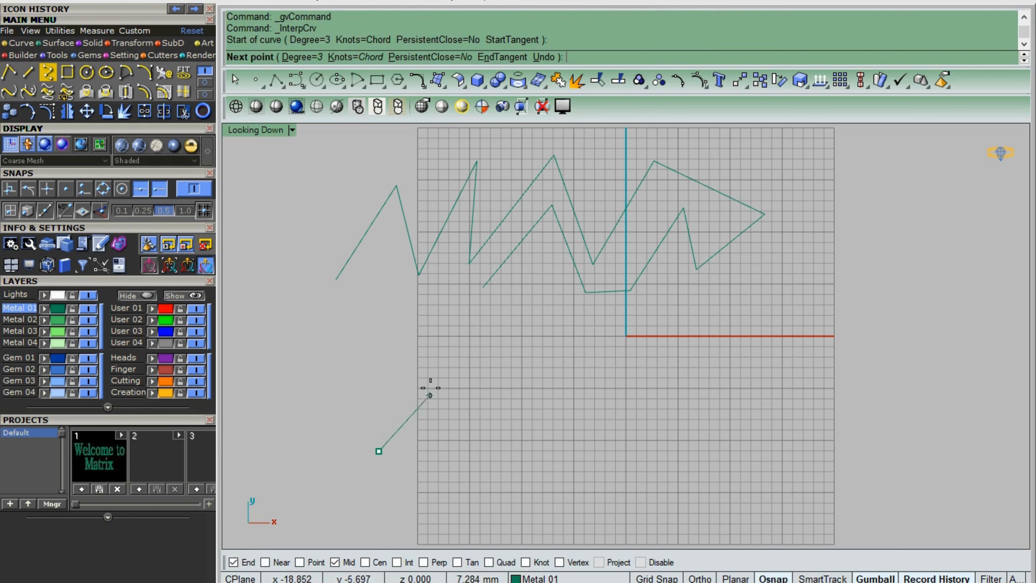
click(398, 362)
click(439, 419)
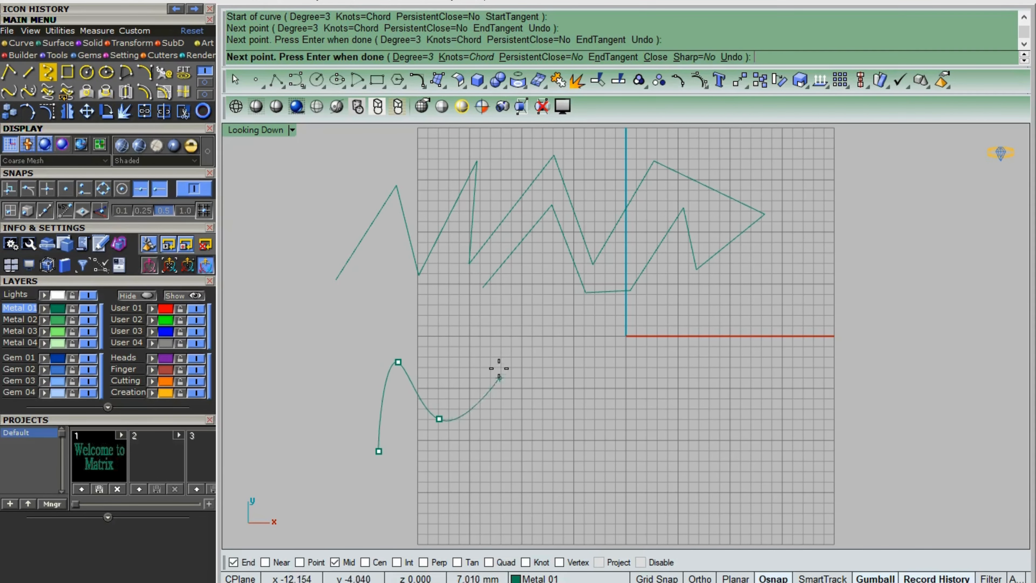
click(493, 356)
click(552, 468)
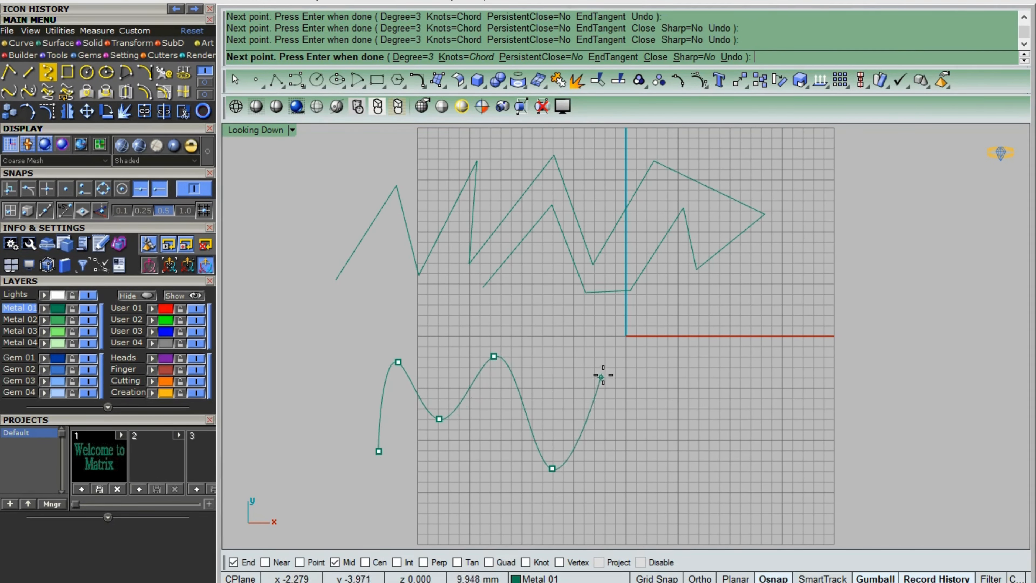
click(605, 373)
click(671, 452)
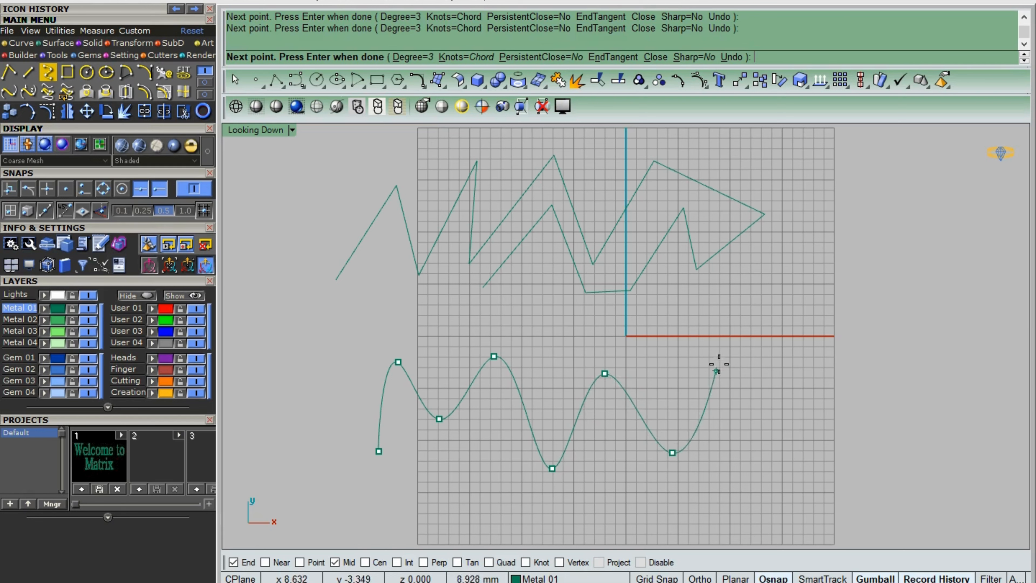
click(722, 356)
click(762, 448)
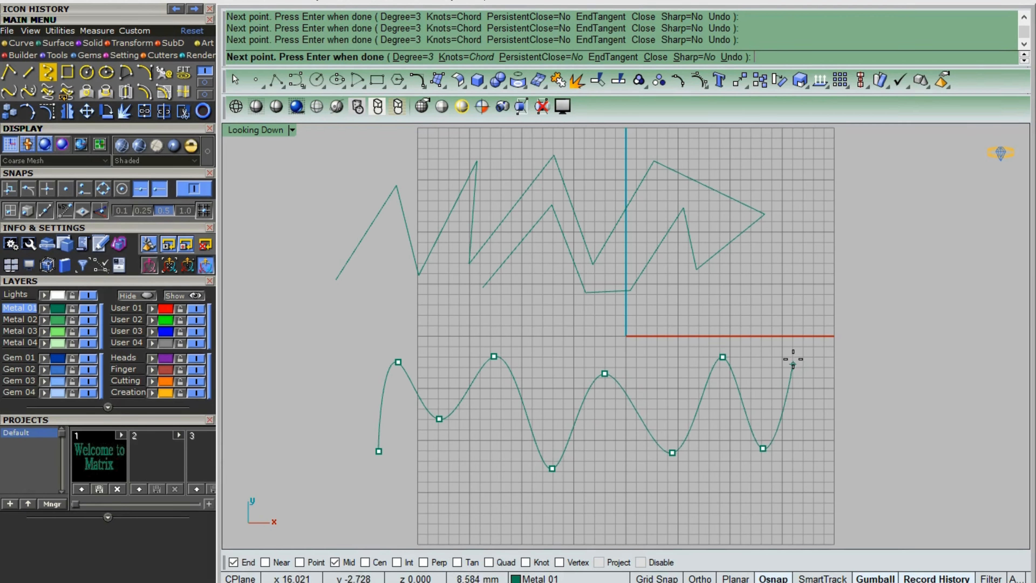
click(814, 332)
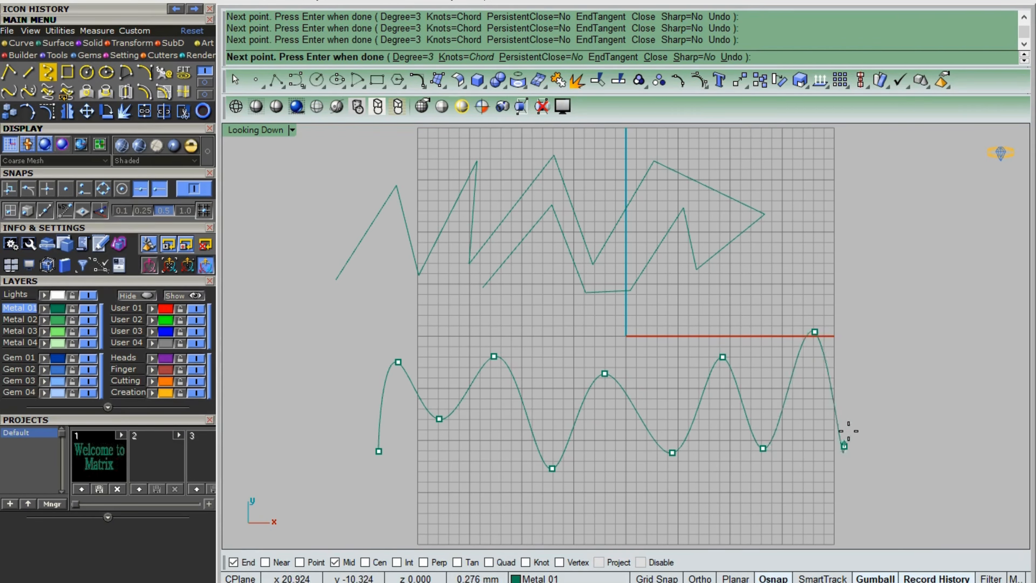
click(843, 446)
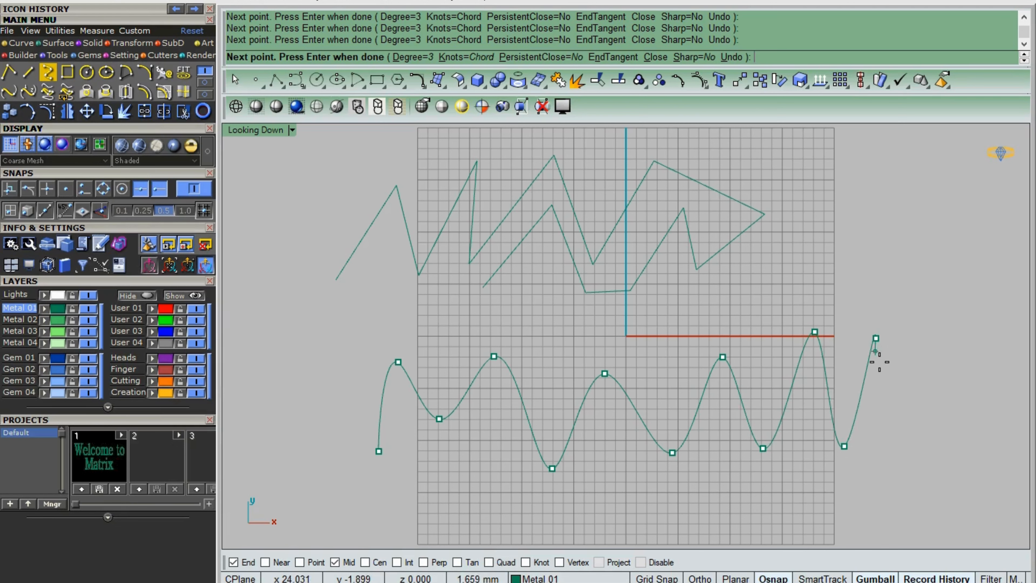
click(875, 338)
click(914, 397)
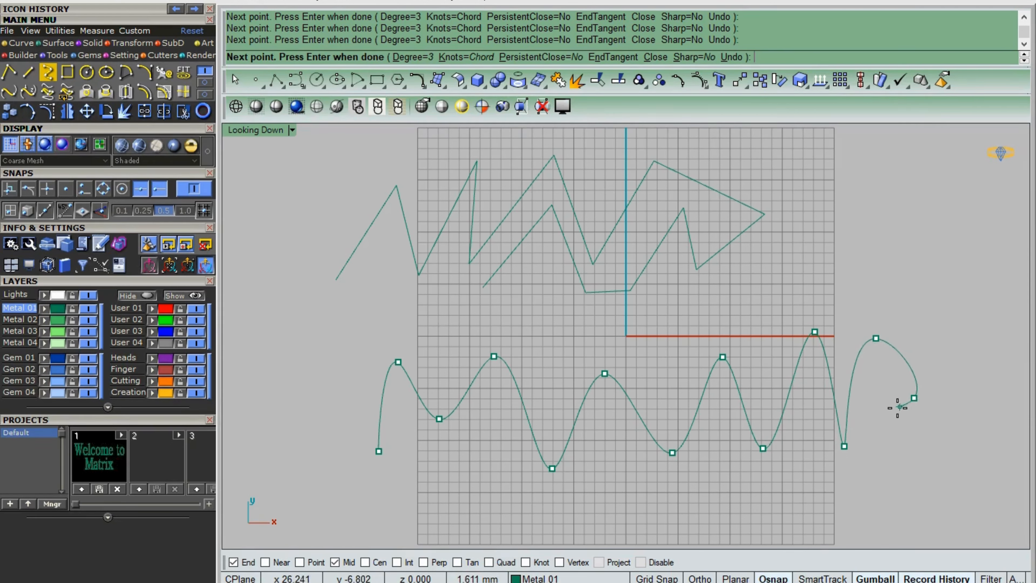
click(897, 442)
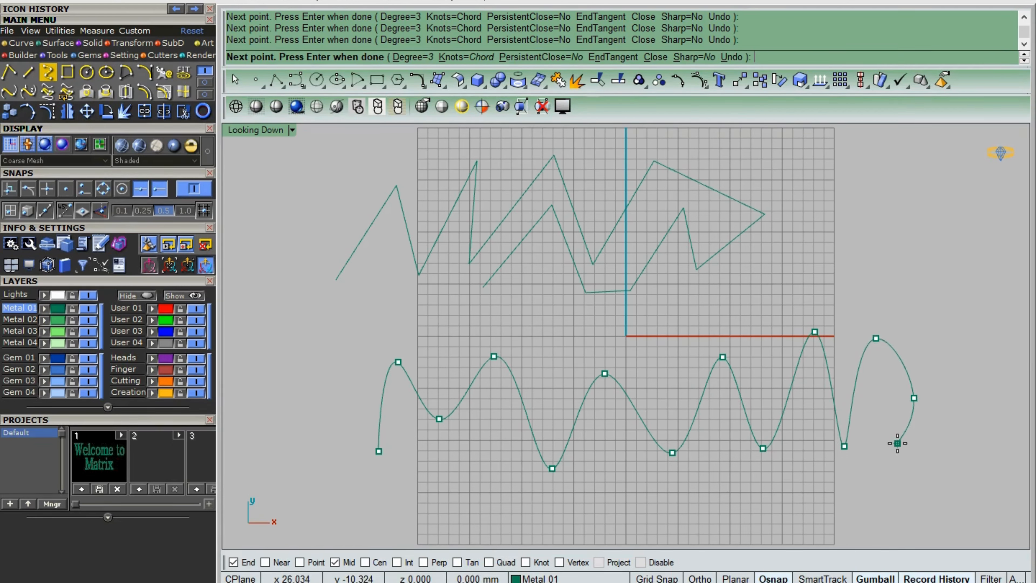
key(Return)
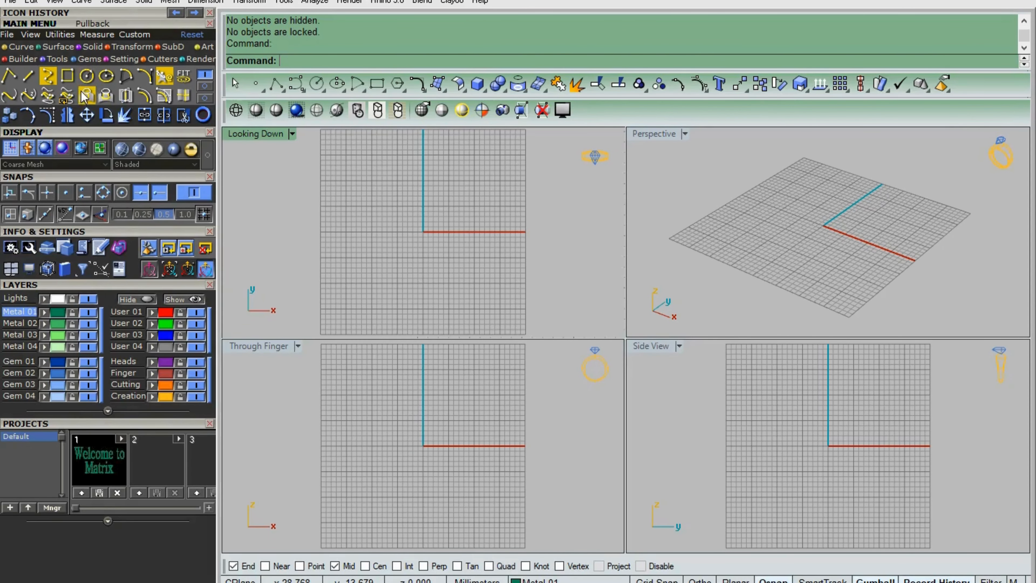
Draw a circle centered at the origin (0) in the Looking Down view with the default 12 mm diameter.
click(87, 76)
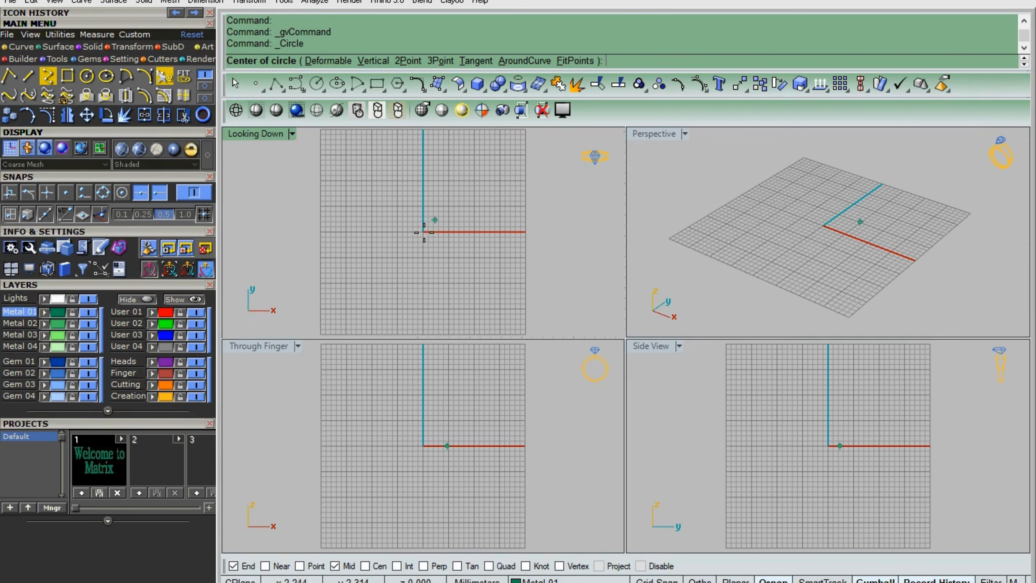
text(0)
key(Return)
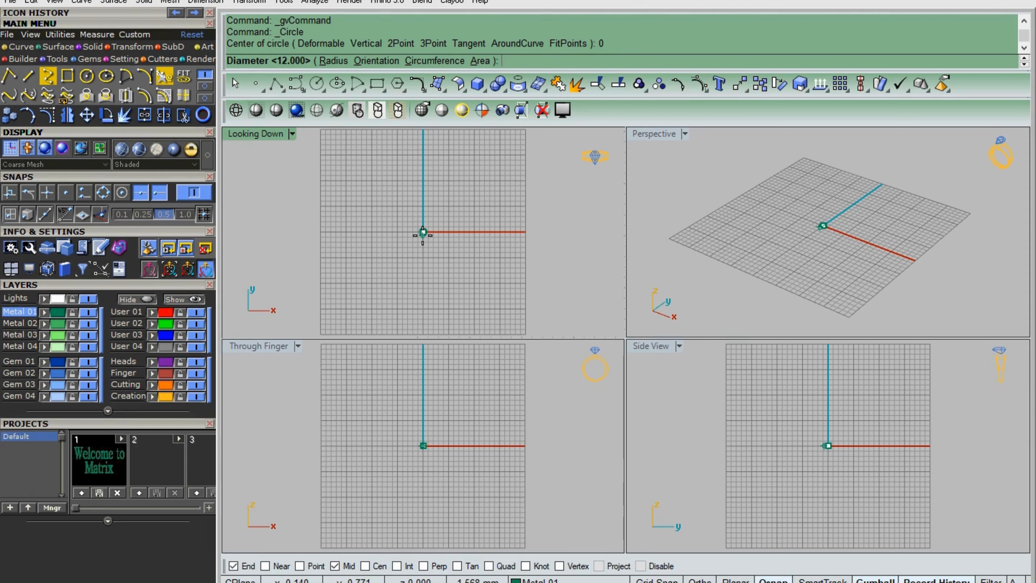
key(Return)
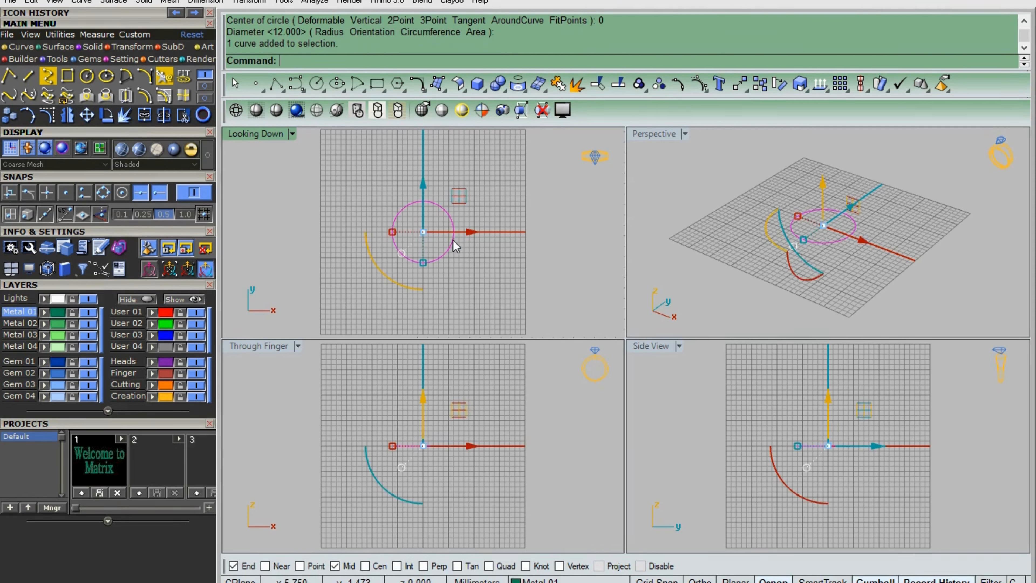
Move the circle about 13.5 mm in the negative X direction and draw a second 12 mm circle centered at the origin (0).
drag(468, 241, 395, 245)
key(Return)
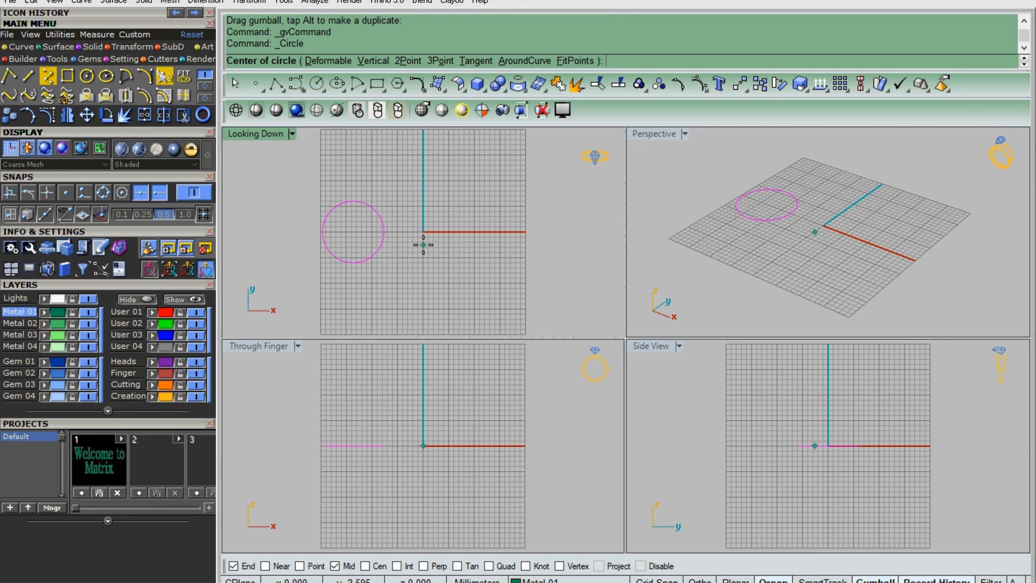
text(0)
key(Return)
key(Return)
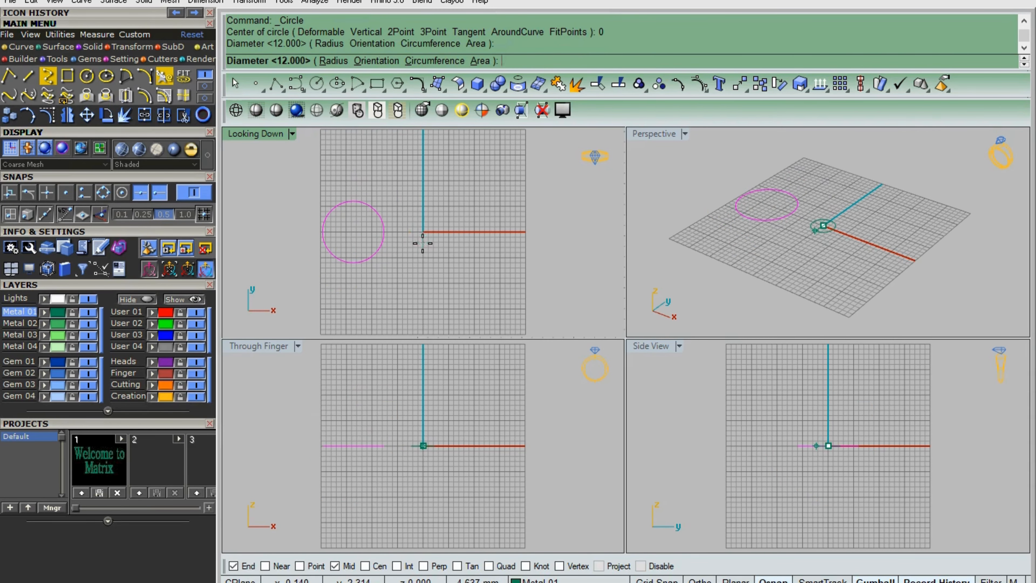
Move the second circle about 13.5 mm in the positive X direction and draw a third 12 mm circle centered at the origin.
click(452, 233)
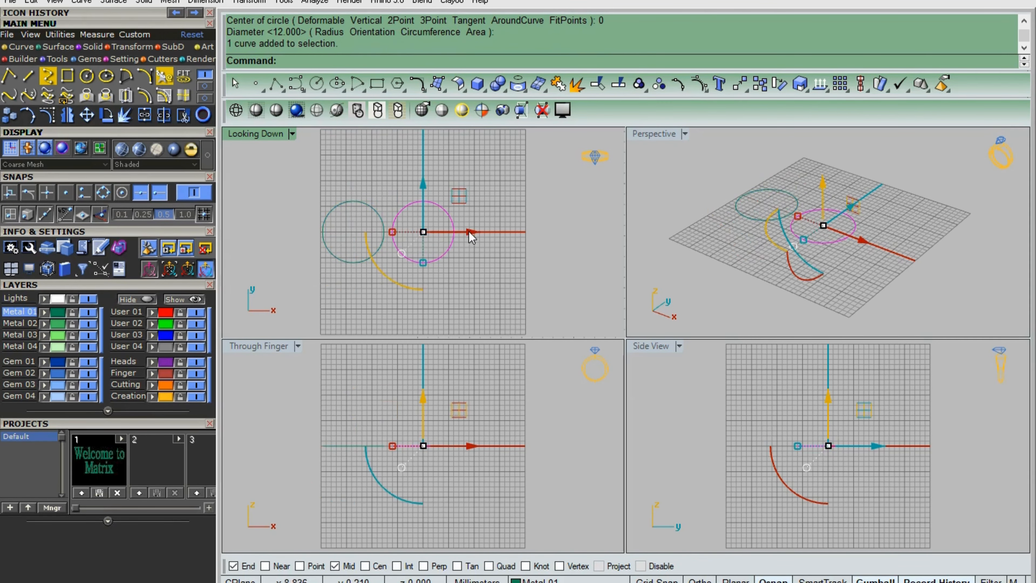
drag(473, 239, 537, 244)
click(424, 211)
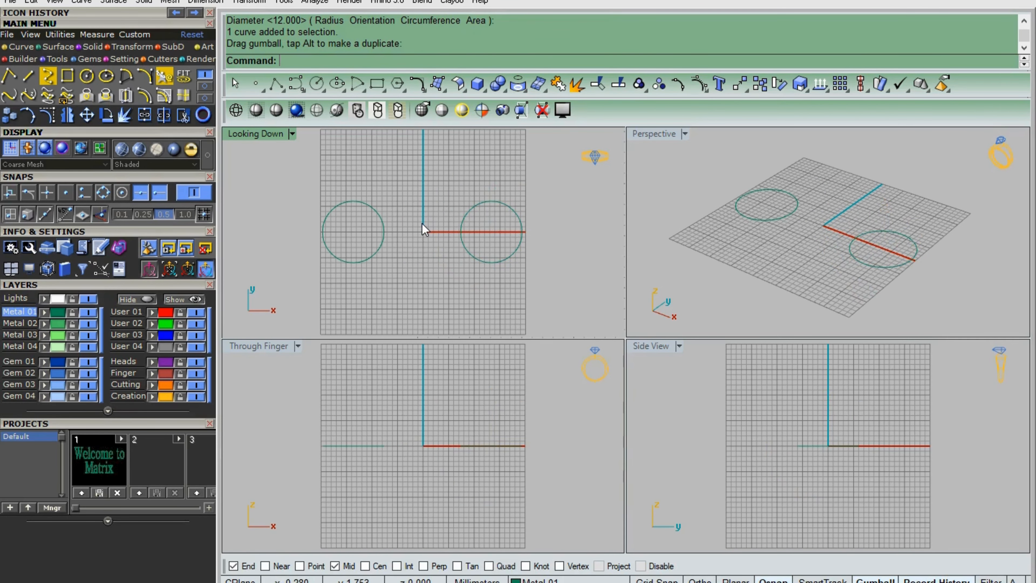
right_click(422, 222)
key(Return)
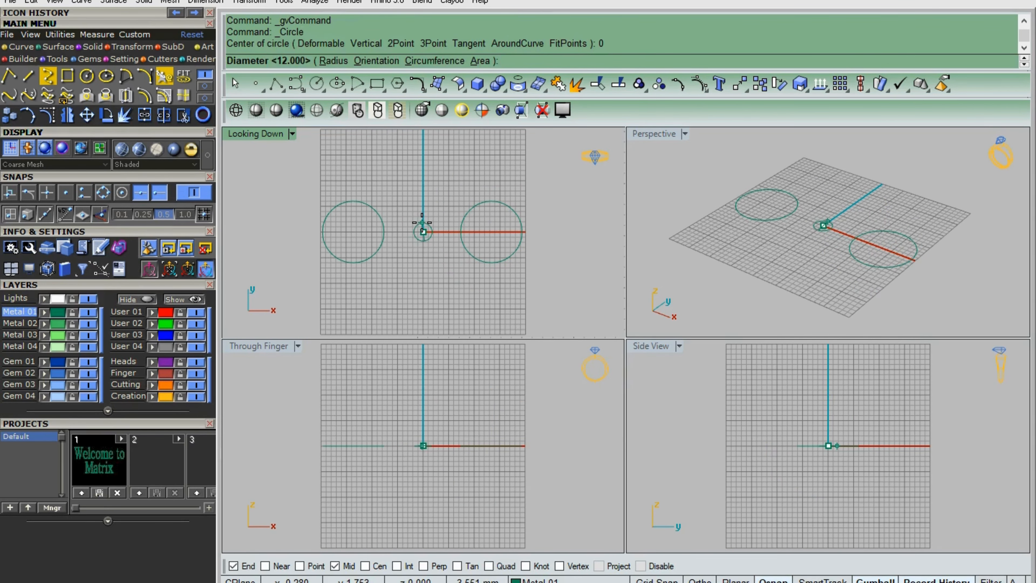
key(Return)
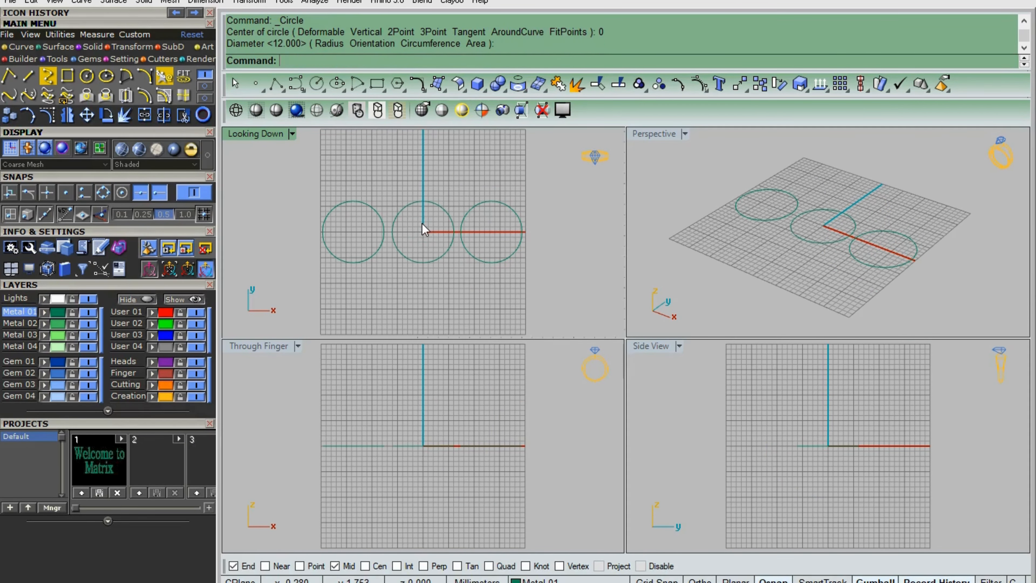
Maximize the Looking Down view and rebuild the circle on the negative X side with 8 points and degree 1.
double_click(273, 135)
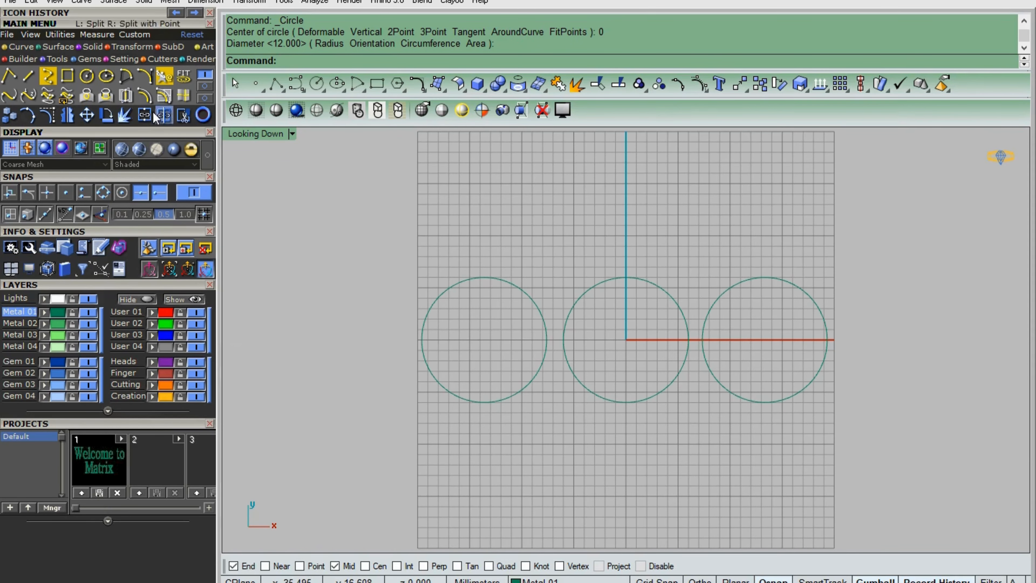
click(164, 76)
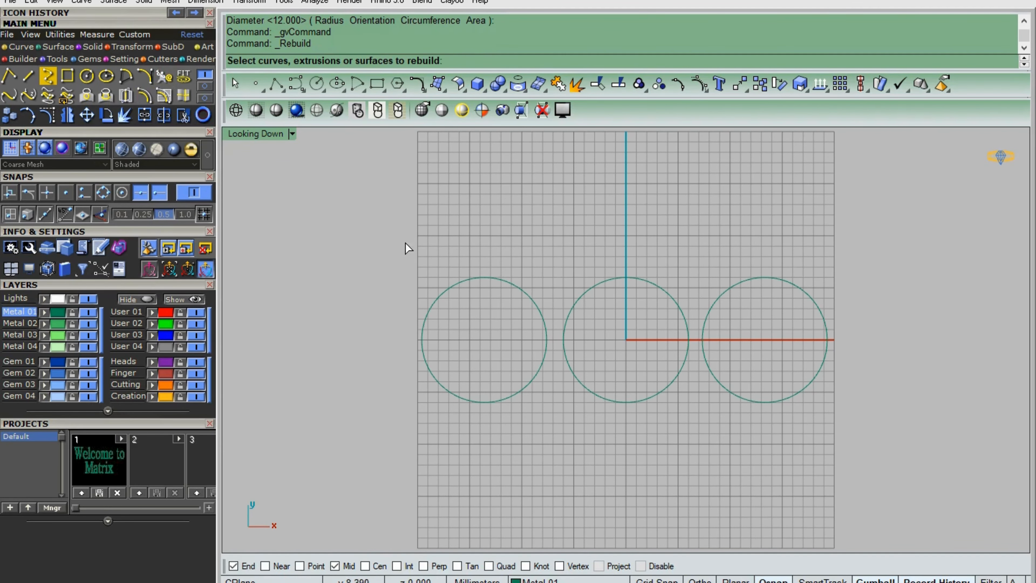
click(481, 282)
key(Return)
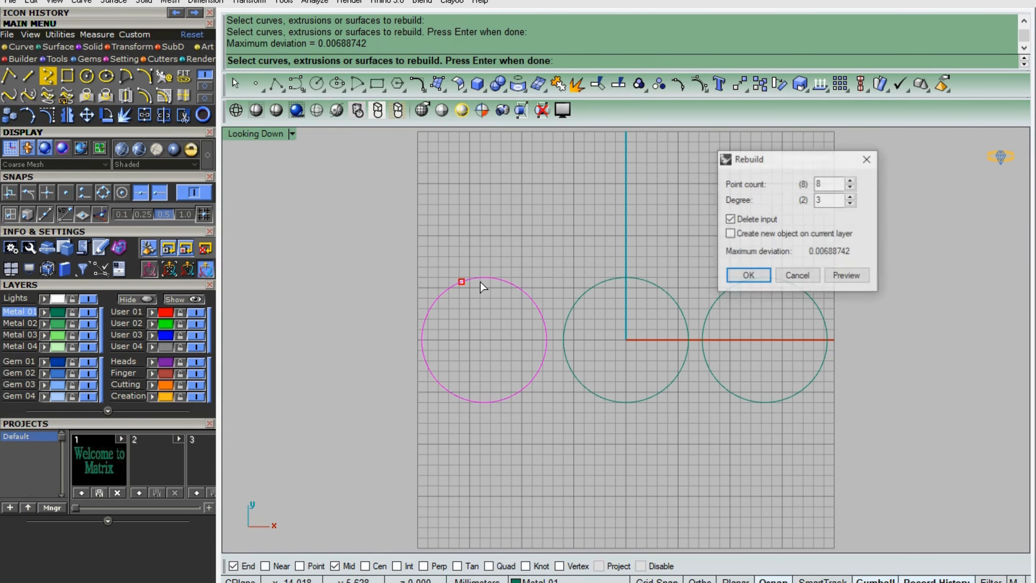
drag(832, 200, 806, 199)
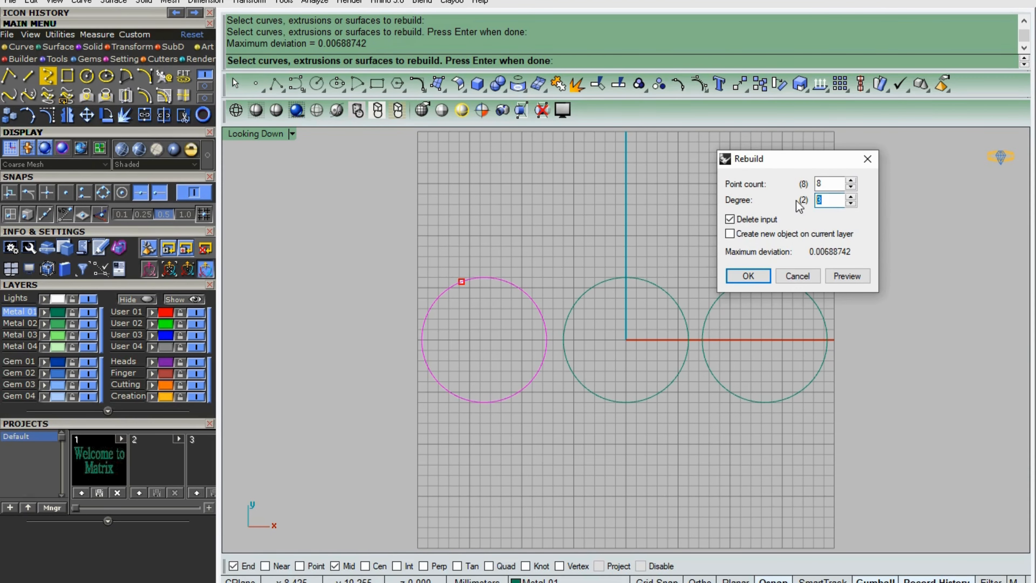
text(1)
click(748, 276)
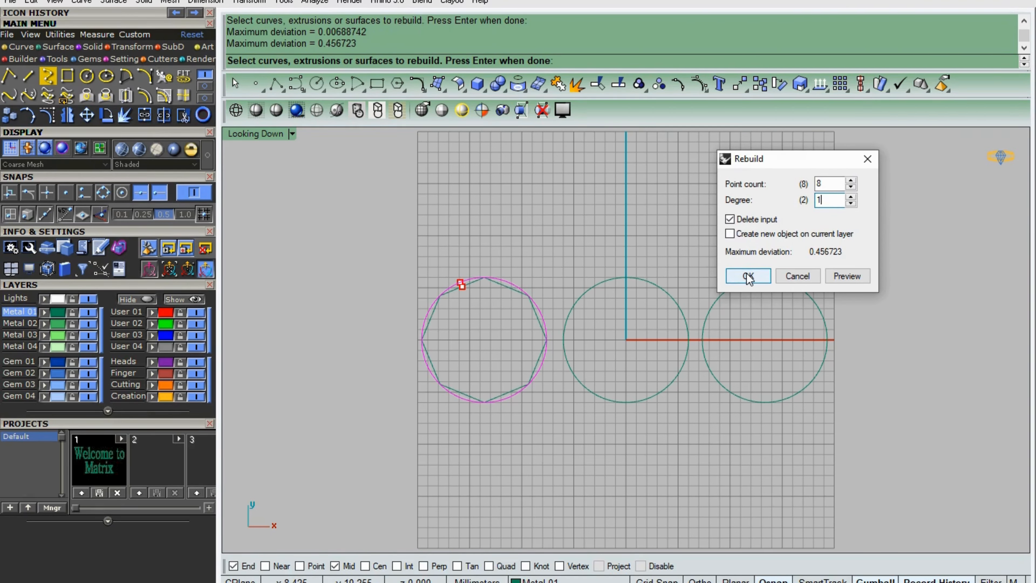
click(749, 276)
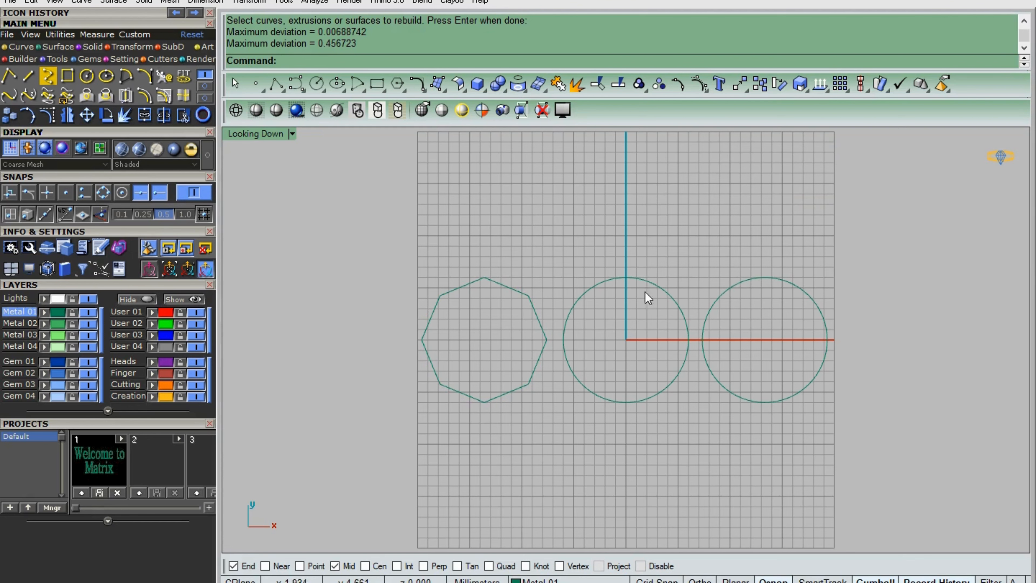
Rebuild the middle circle at the origin with 8 points and degree 2.
click(640, 283)
right_click(641, 284)
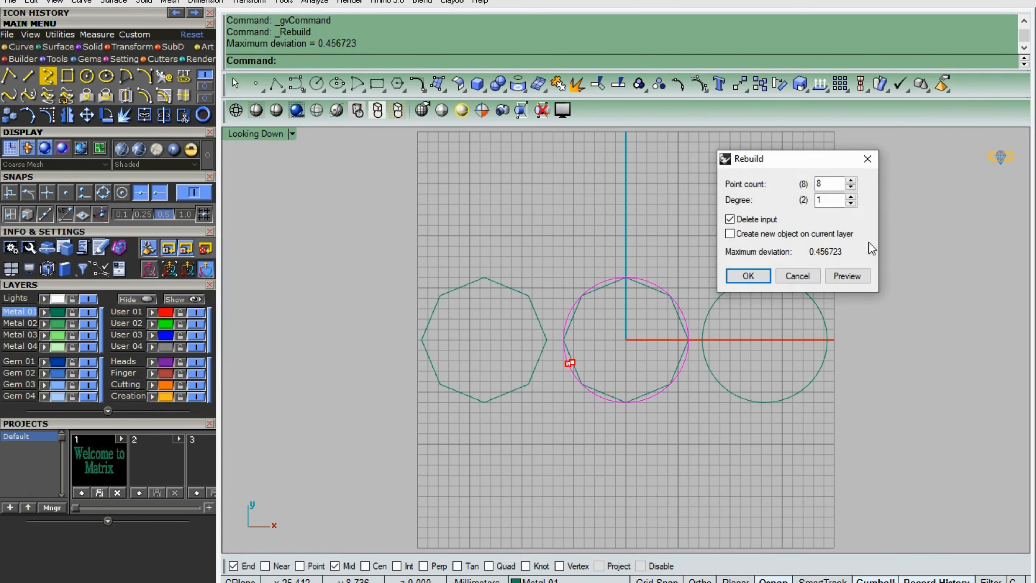
click(851, 198)
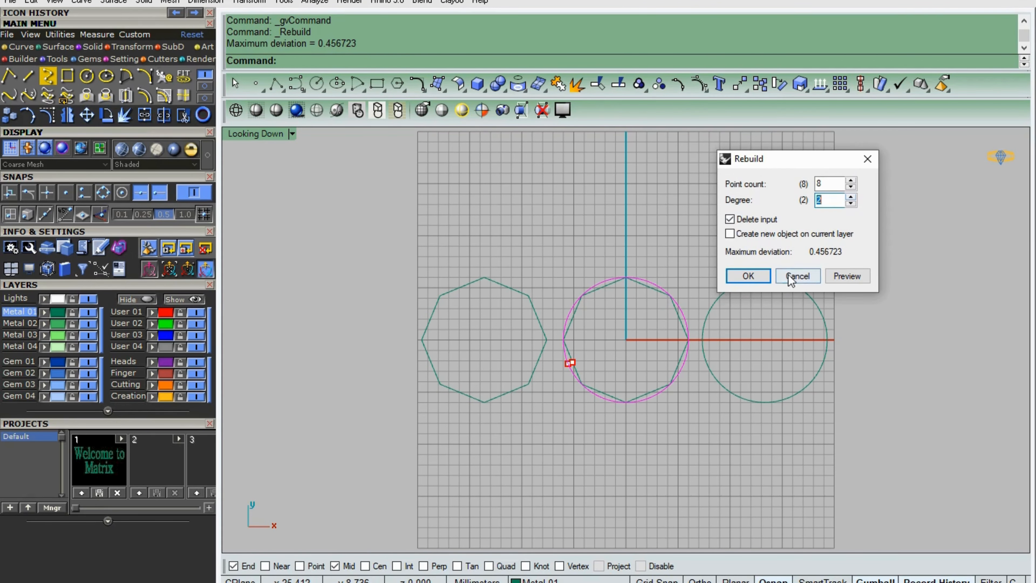
click(749, 276)
Rebuild the circle on the positive X side with 8 points and degree 3, and clear the selection.
click(745, 287)
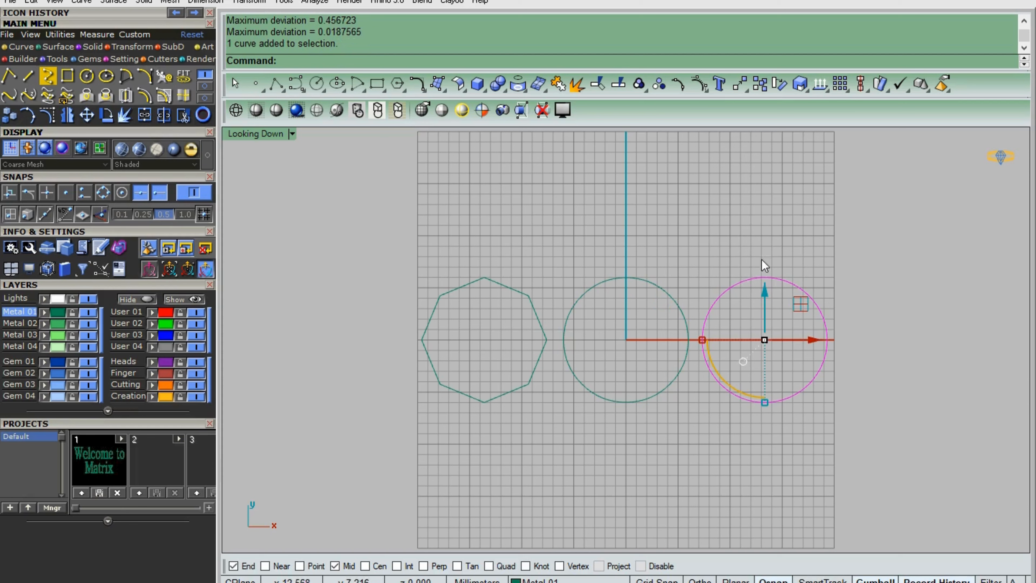
right_click(779, 240)
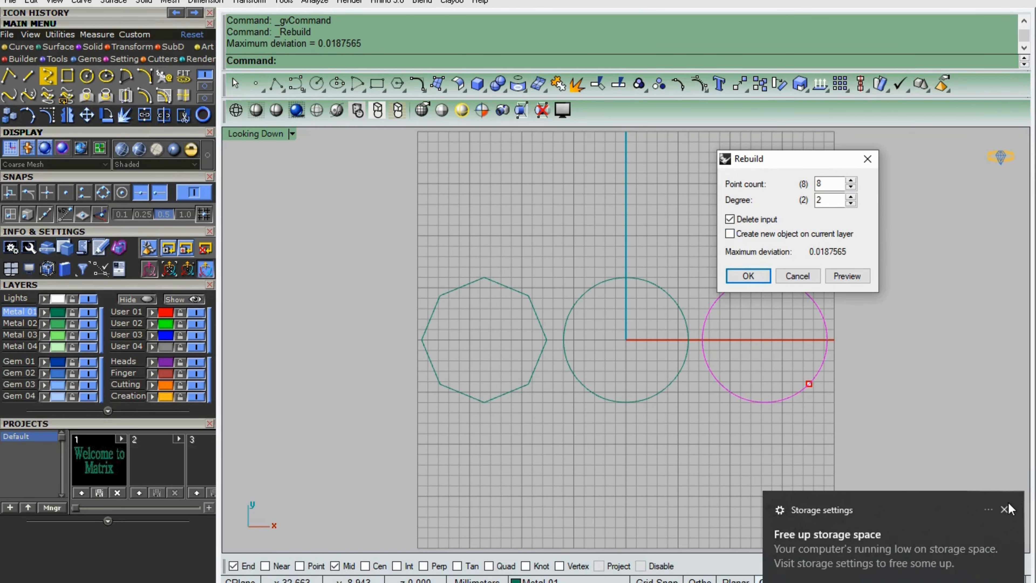
click(1011, 509)
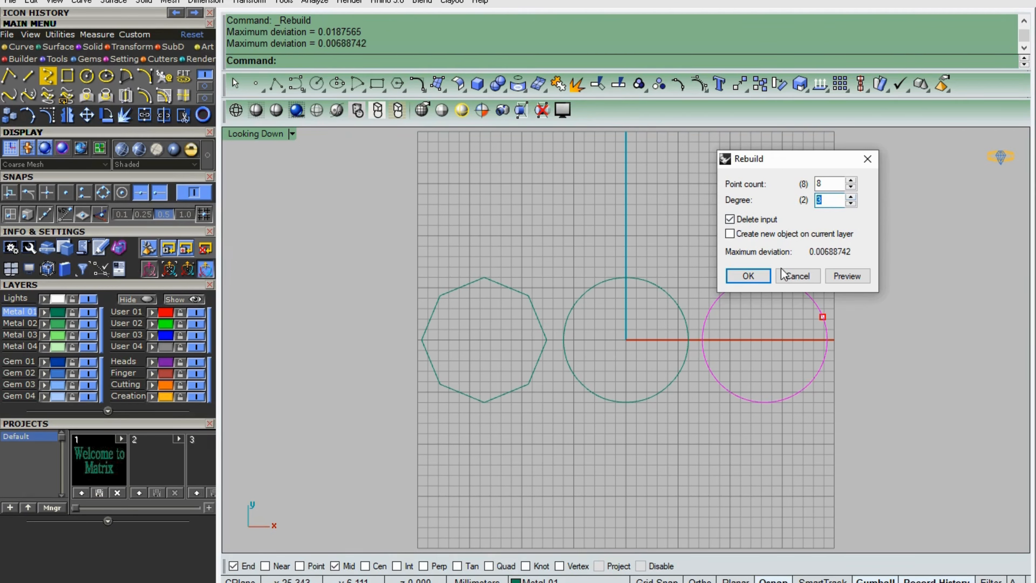
click(766, 279)
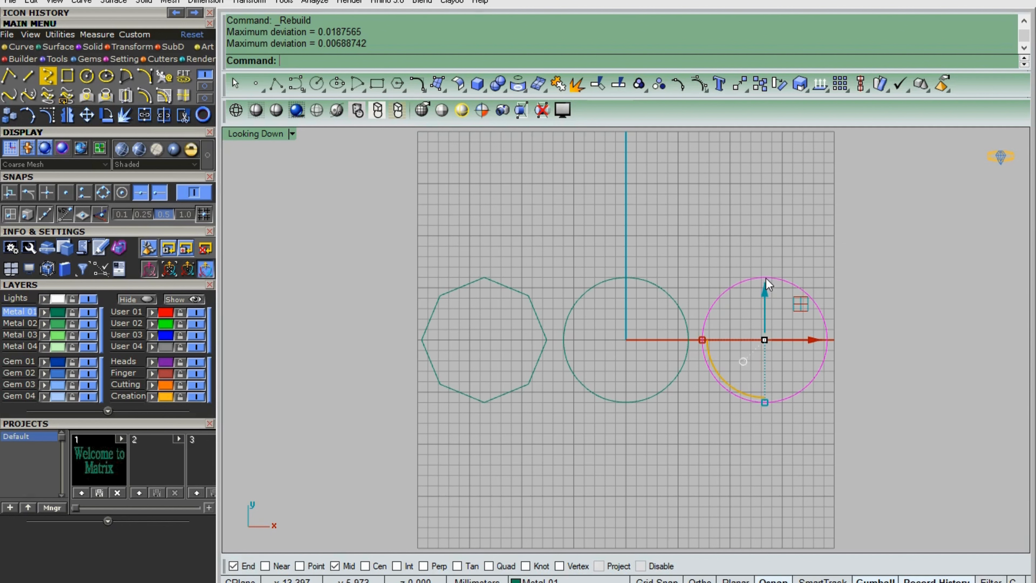
click(784, 214)
Turn on the control points of all three curves and move the octagon's topmost point up about 10 mm.
drag(934, 219, 384, 451)
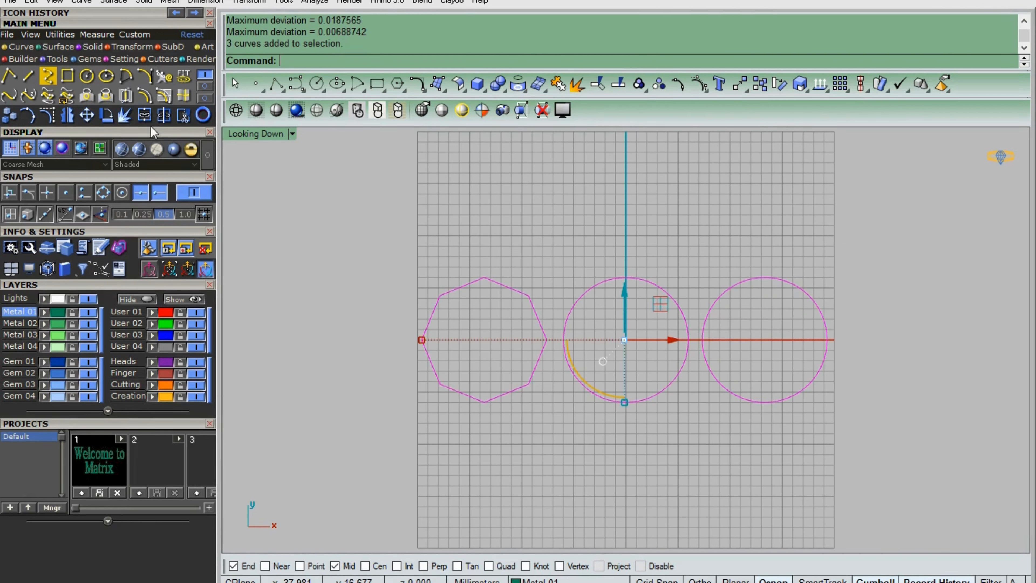
click(71, 119)
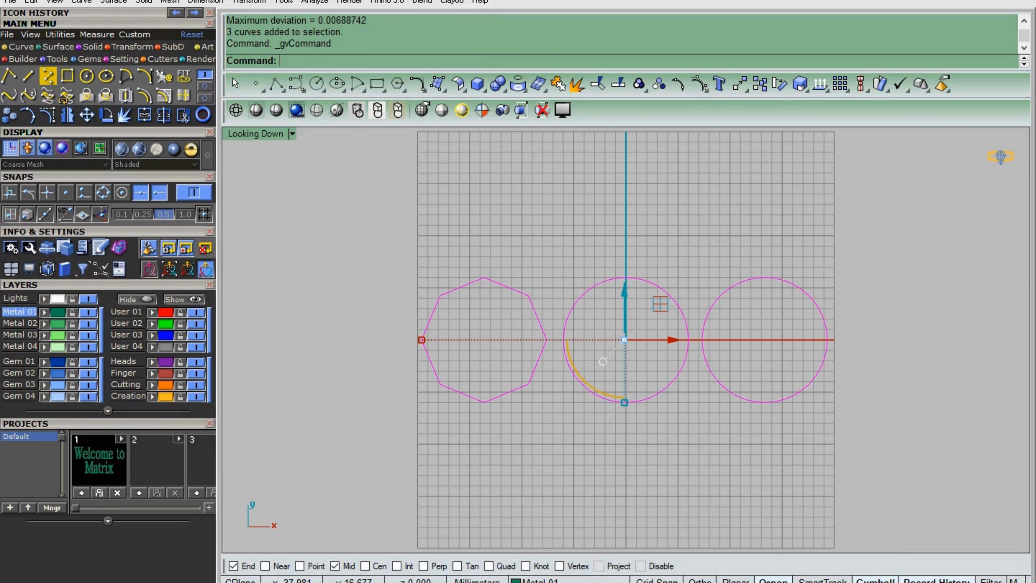
click(484, 277)
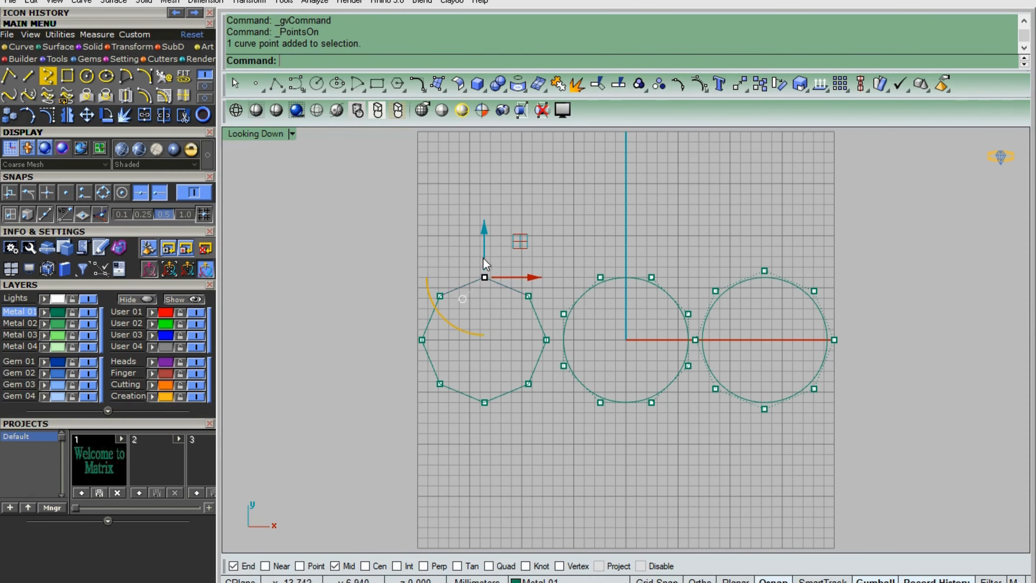
drag(487, 257, 485, 156)
click(597, 249)
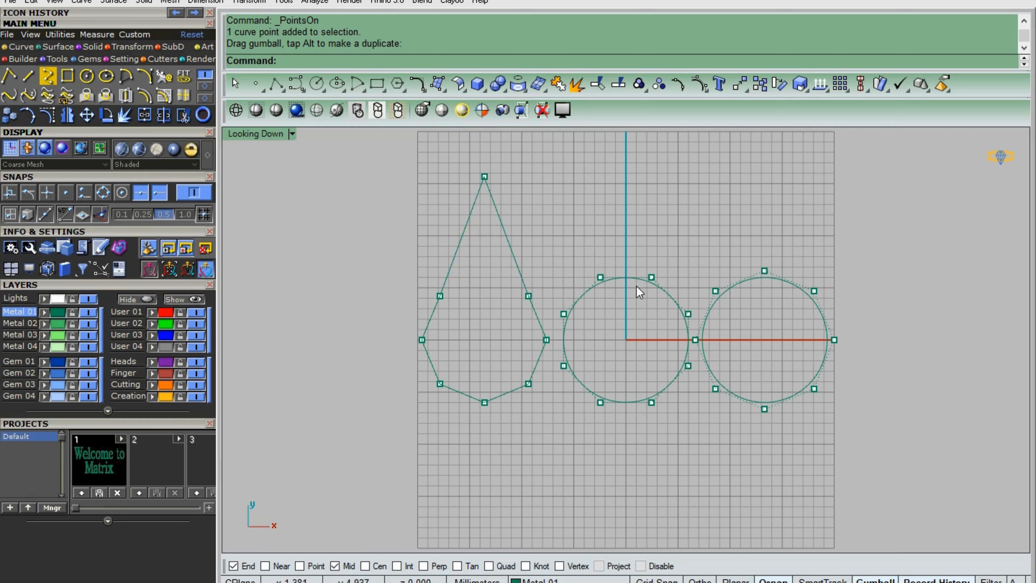
Move the top two control points of the middle degree 2 curve up about 8 mm together.
drag(587, 263, 677, 337)
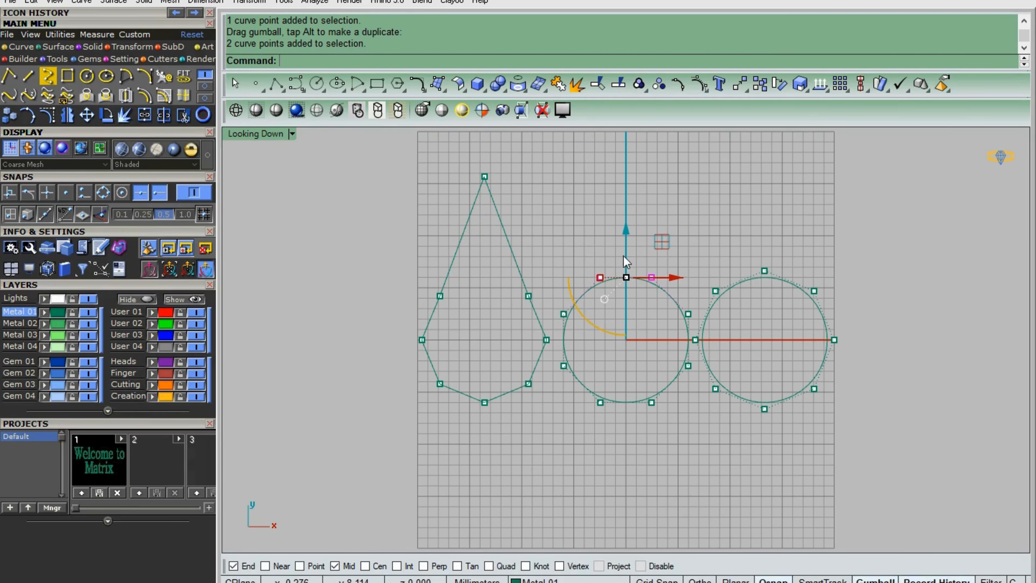
drag(625, 232, 624, 193)
click(740, 243)
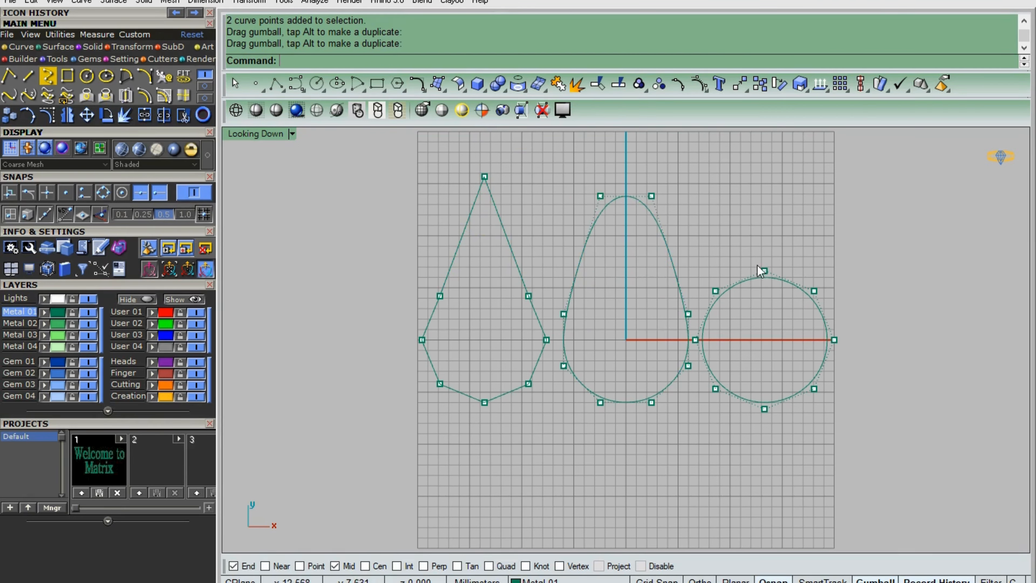
Move the topmost control point of the degree 3 curve on the positive X side up about 10 mm.
click(764, 271)
drag(765, 250, 766, 161)
click(892, 249)
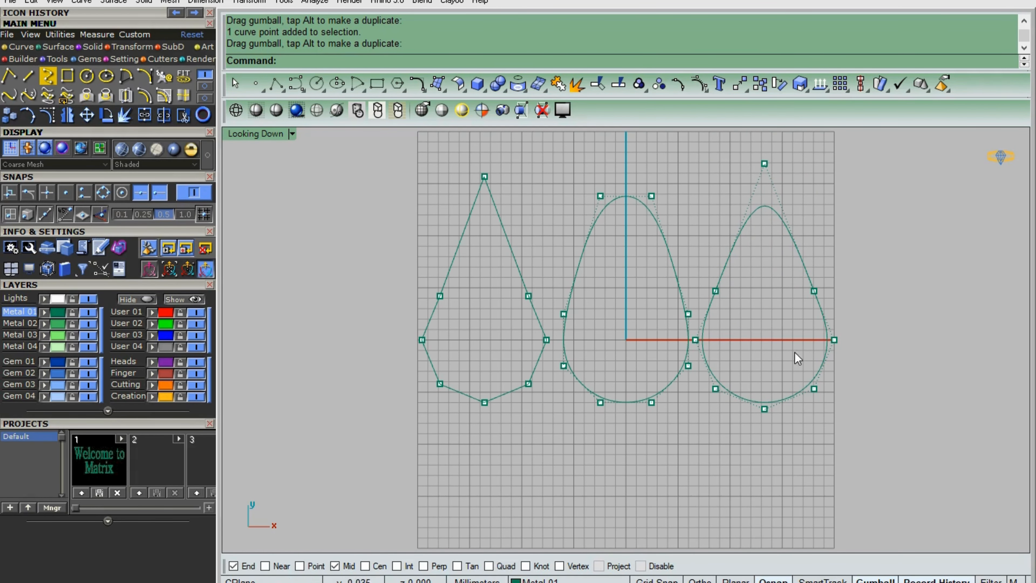
scroll(697, 428, down, 1)
scroll(740, 344, up, 1)
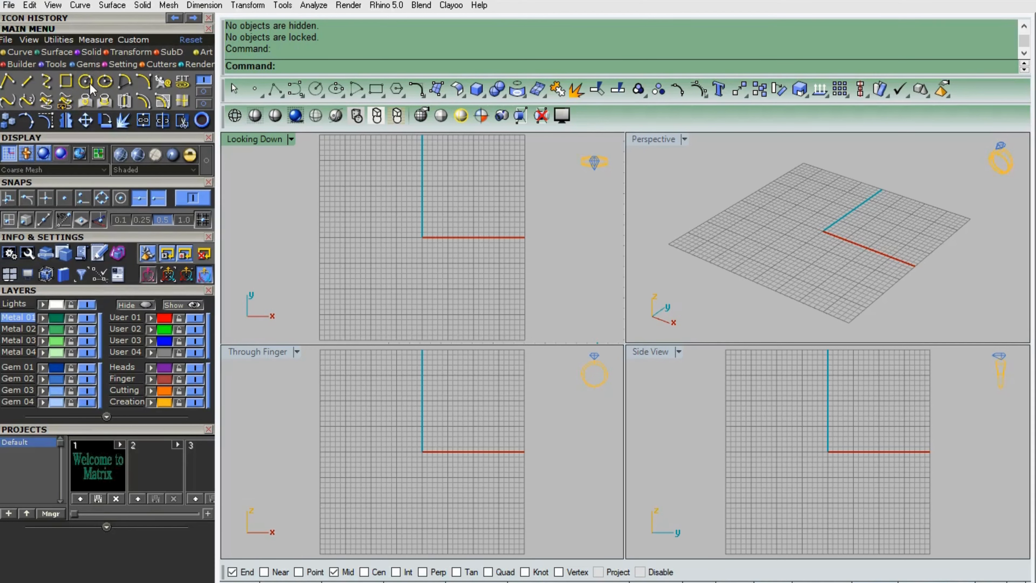
Draw a circle about 23 mm in diameter centered at the origin (0) in the maximized Looking Down view.
click(88, 83)
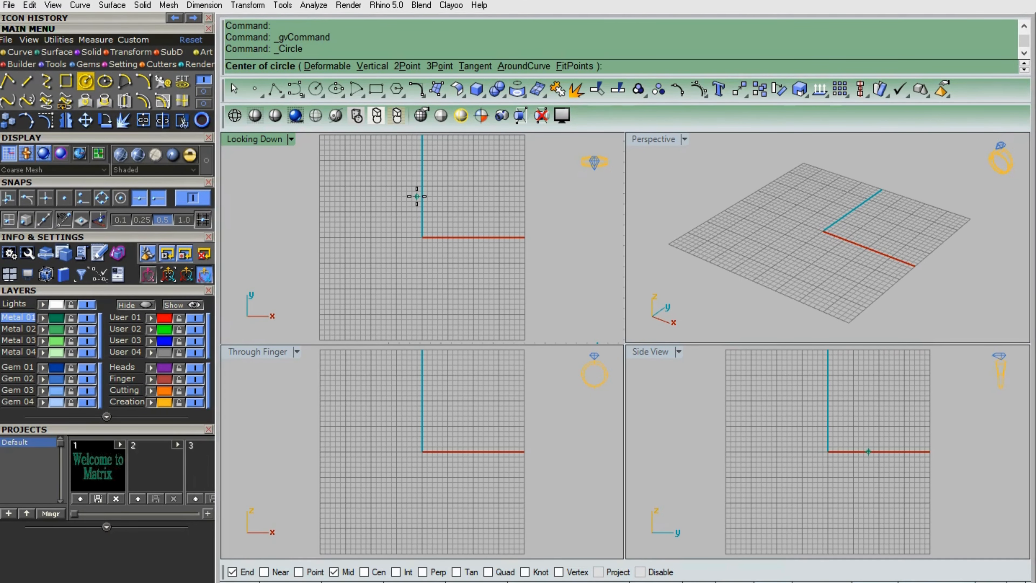
double_click(257, 139)
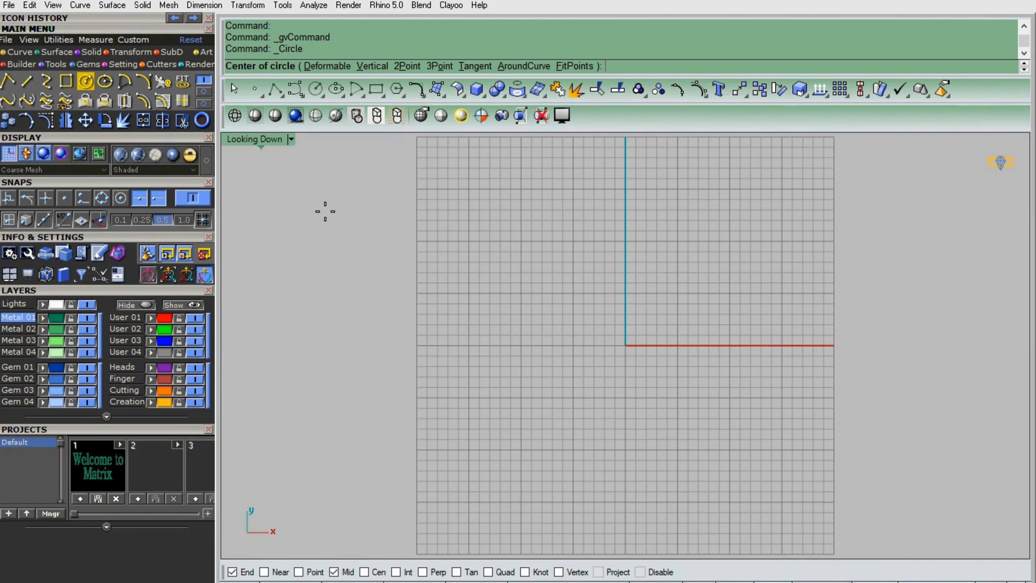
click(658, 326)
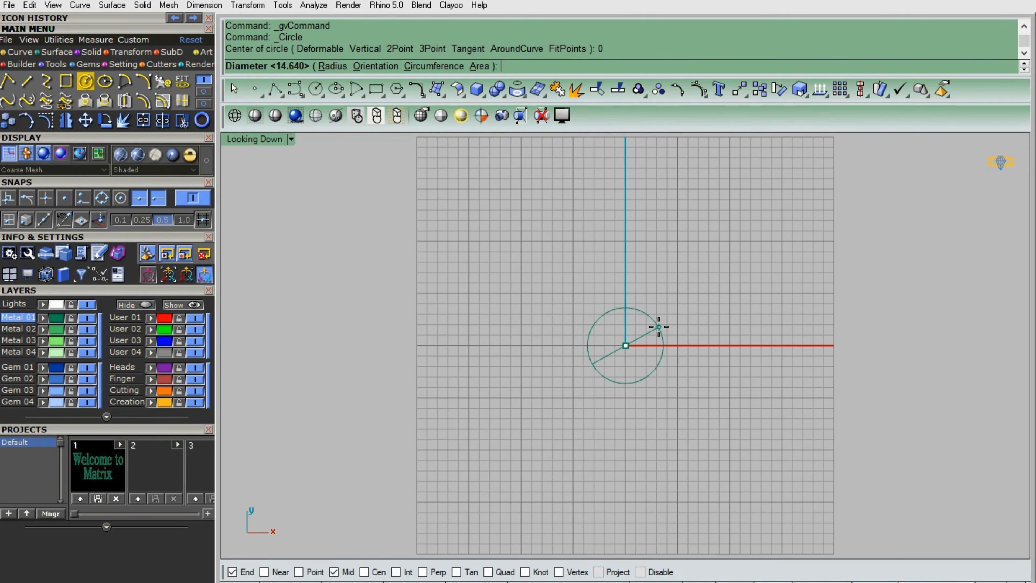
click(629, 465)
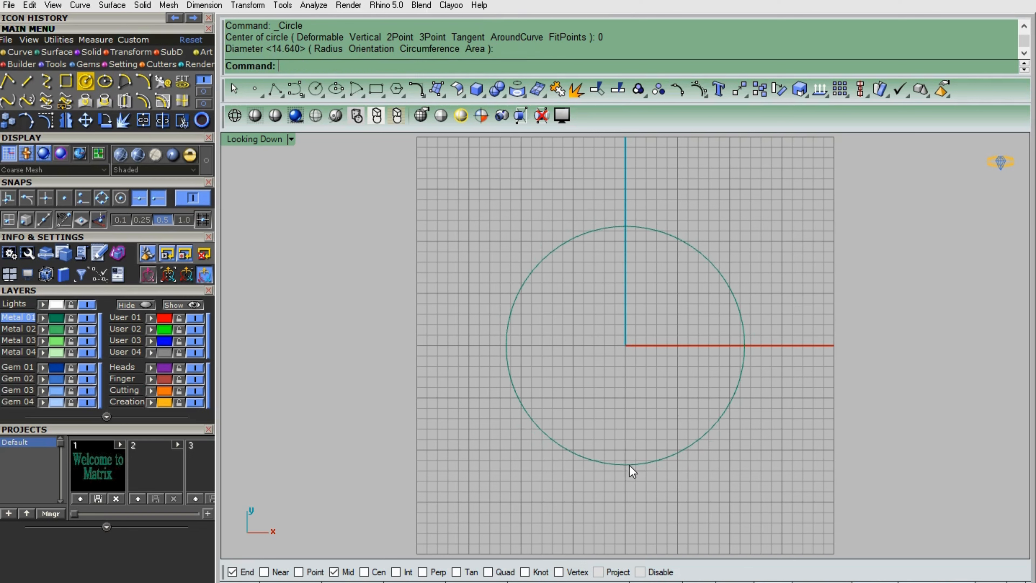
Try rebuilding the large circle with 8 points and degree 3, showing its control points, and undo the rebuild.
click(726, 284)
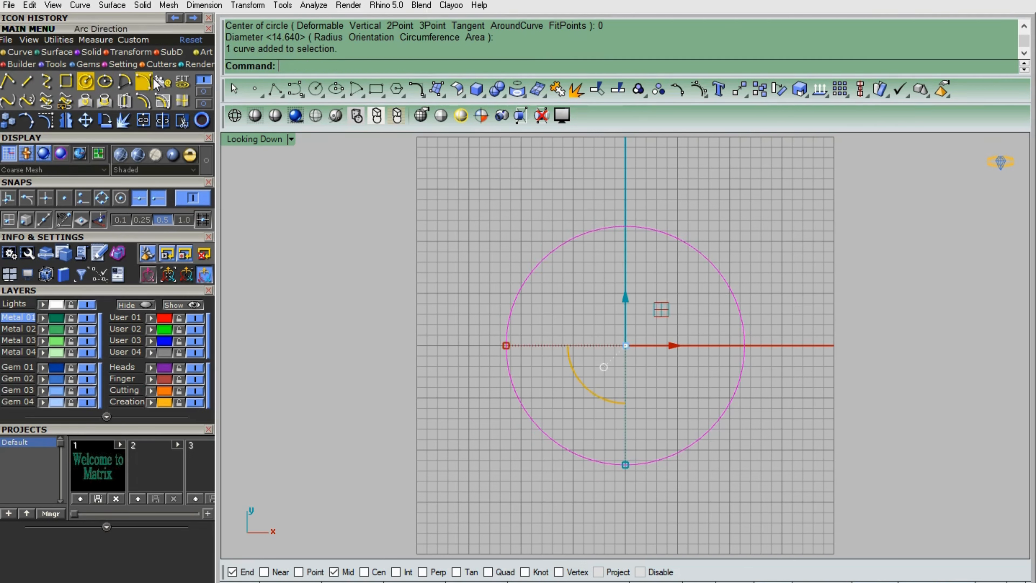
click(163, 82)
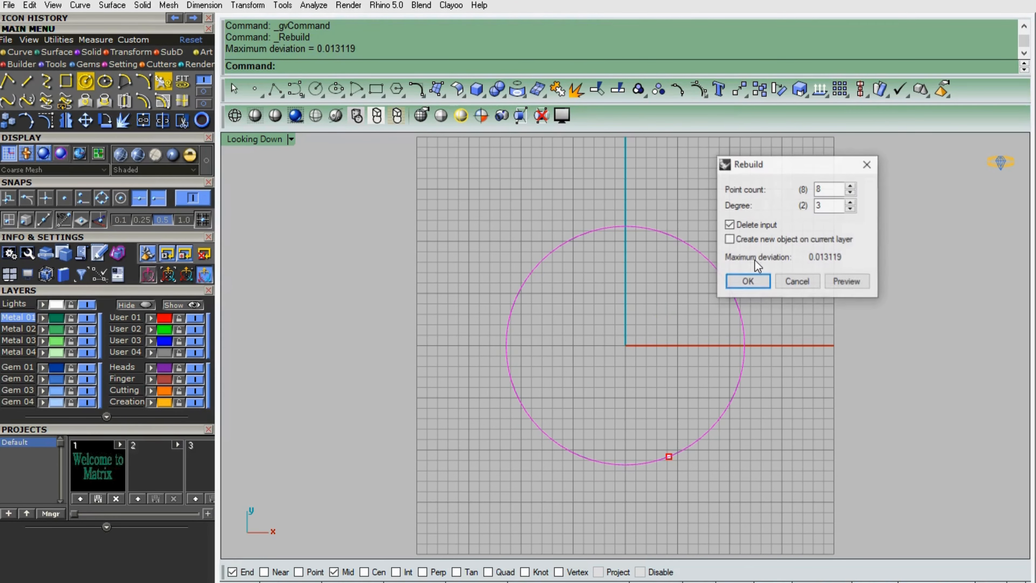
click(746, 282)
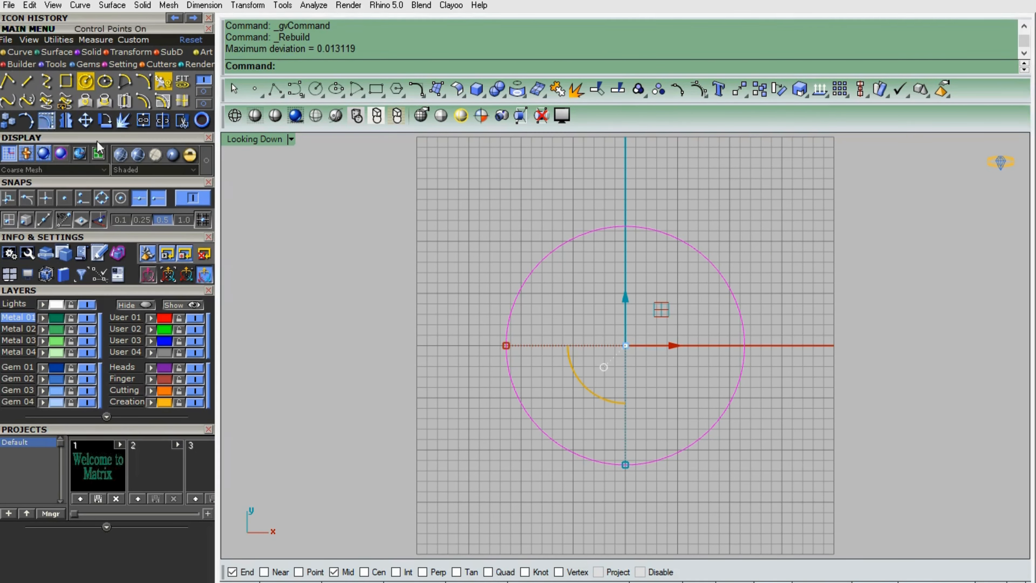
click(46, 120)
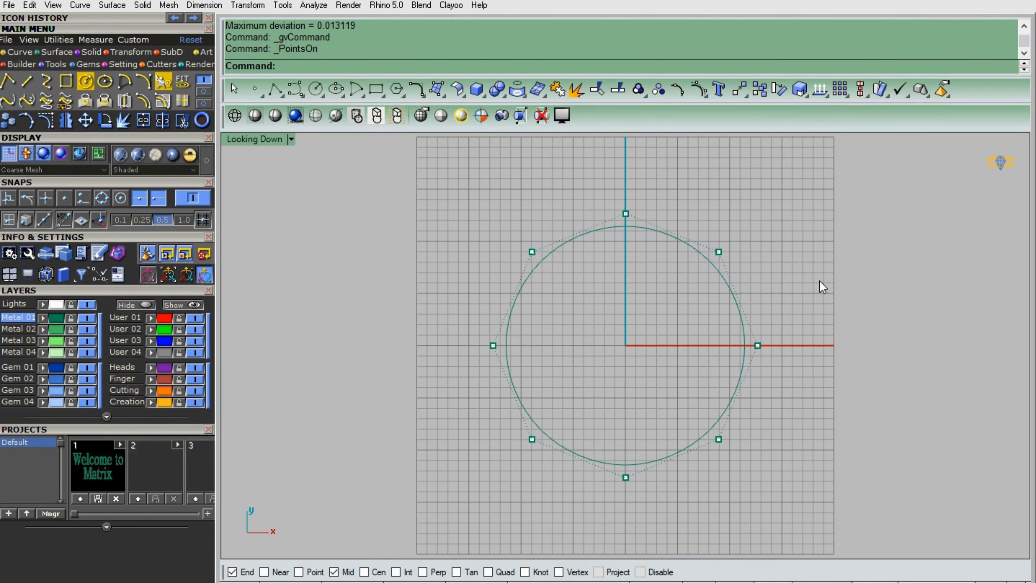
key(ctrl+z)
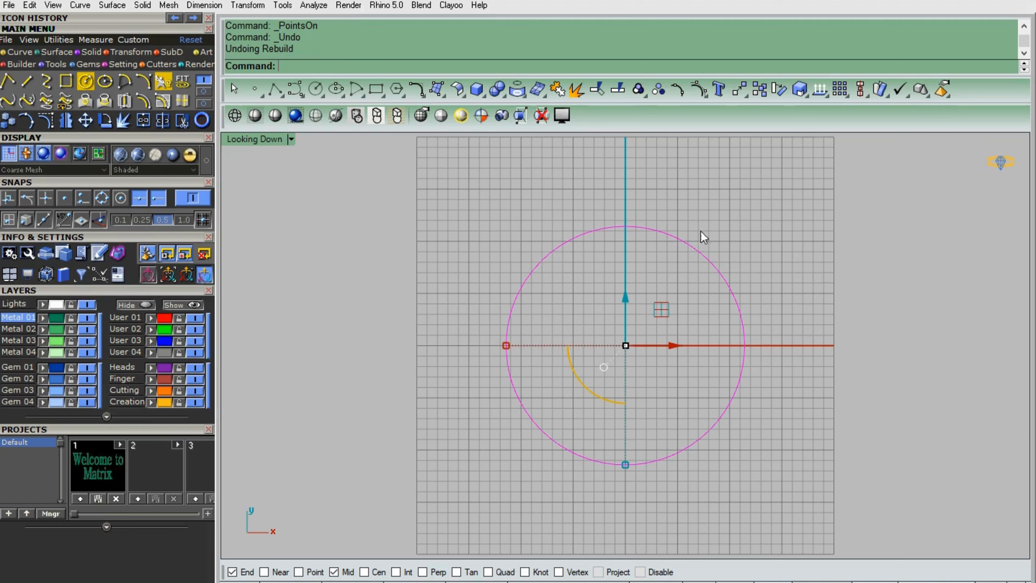
Try rebuilding the circle with 20 points and degree 3, showing its control points, and undo the rebuild.
click(165, 87)
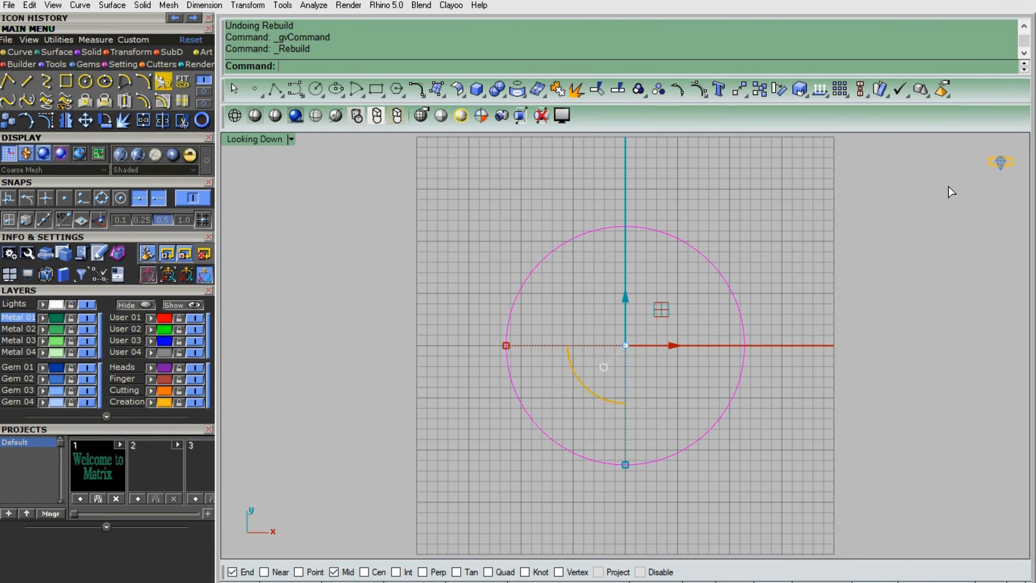
double_click(827, 188)
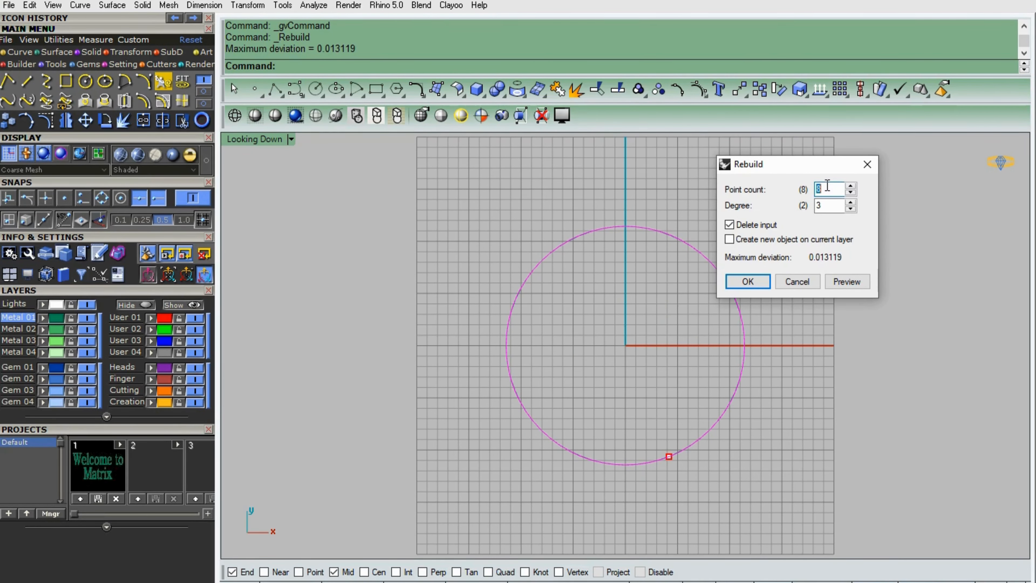
text(20)
click(742, 287)
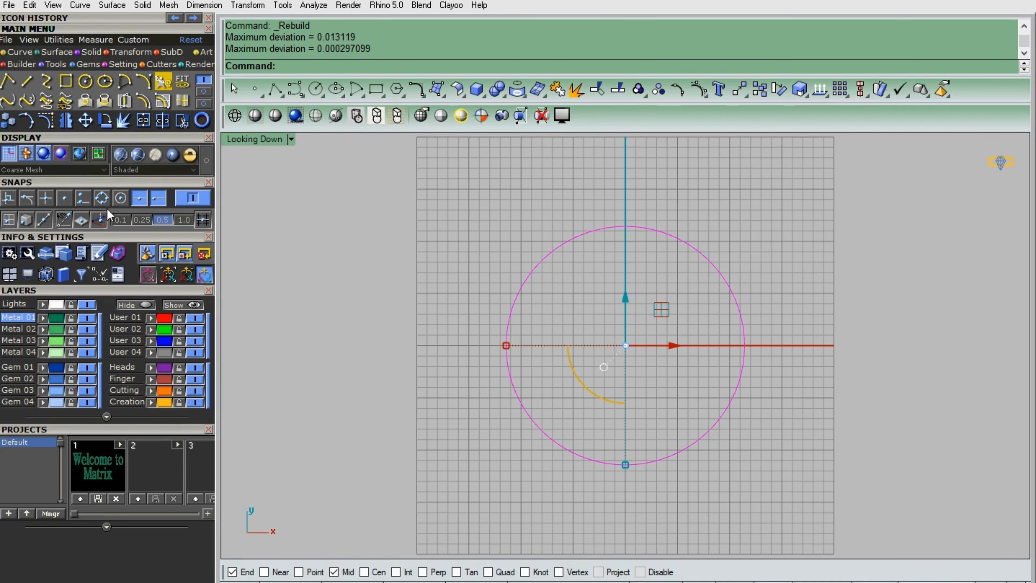
click(51, 121)
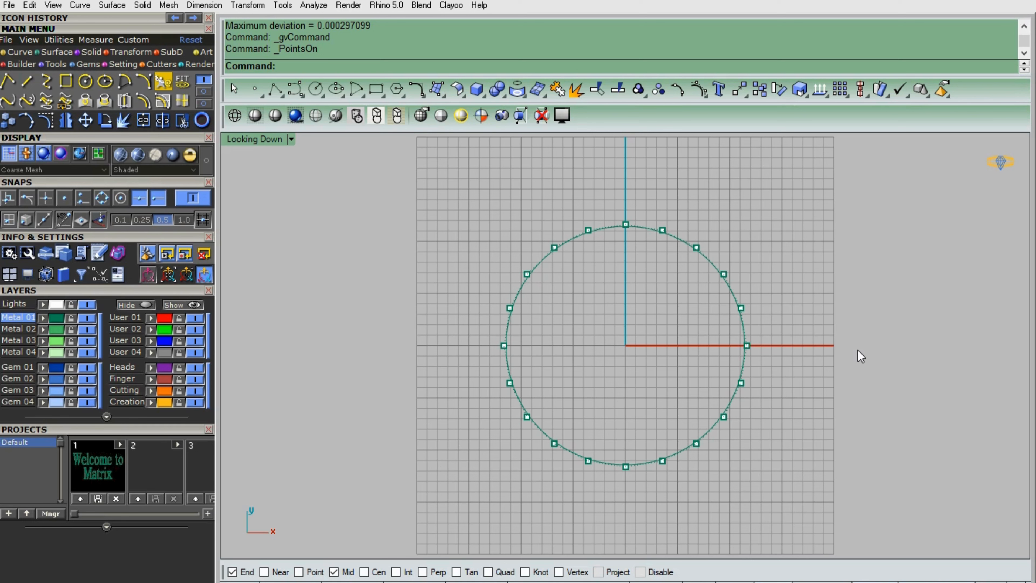
key(ctrl+z)
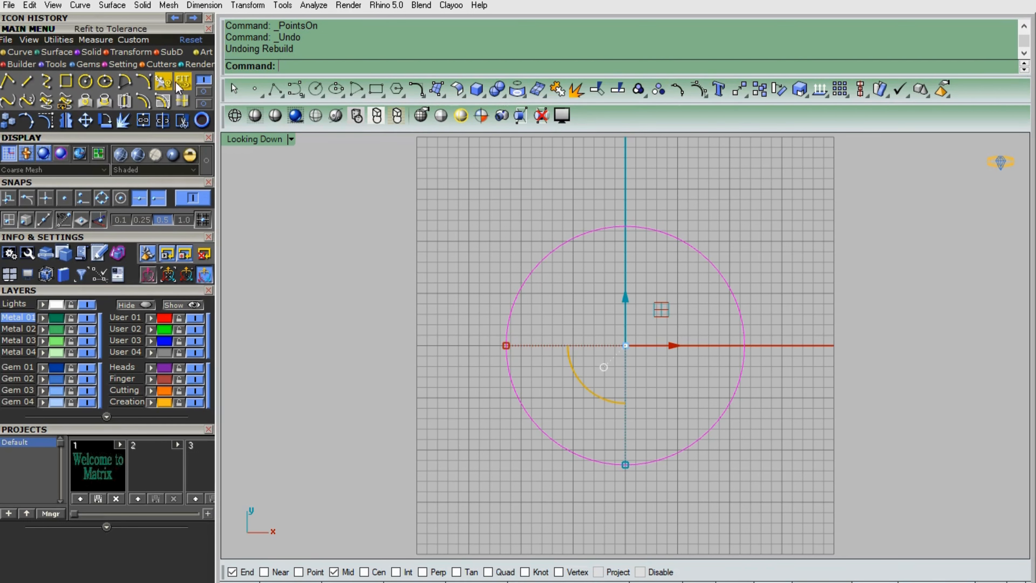
Rebuild the circle with 40 points and degree 3, and show its control points.
click(165, 83)
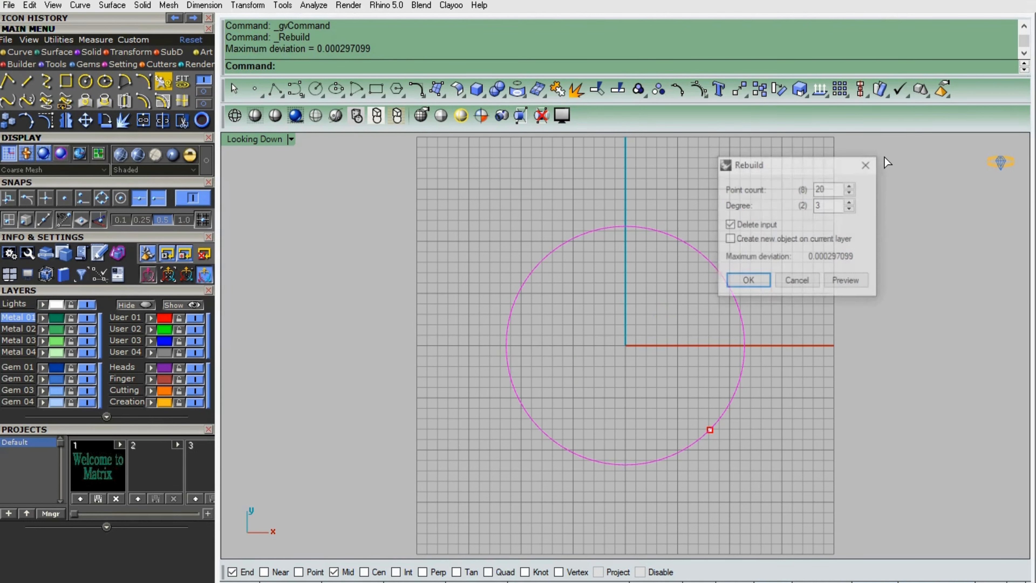
double_click(839, 187)
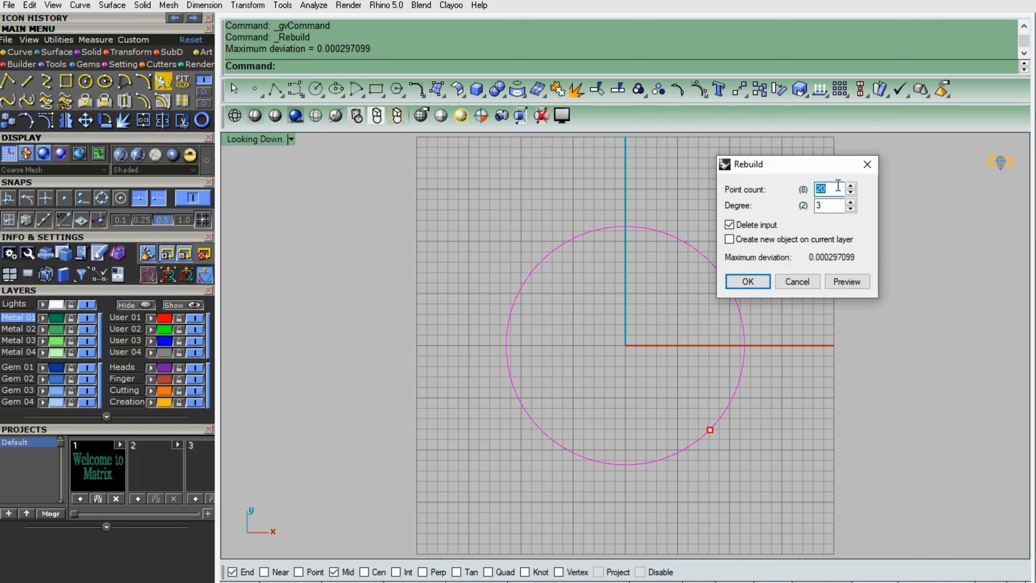
text(40)
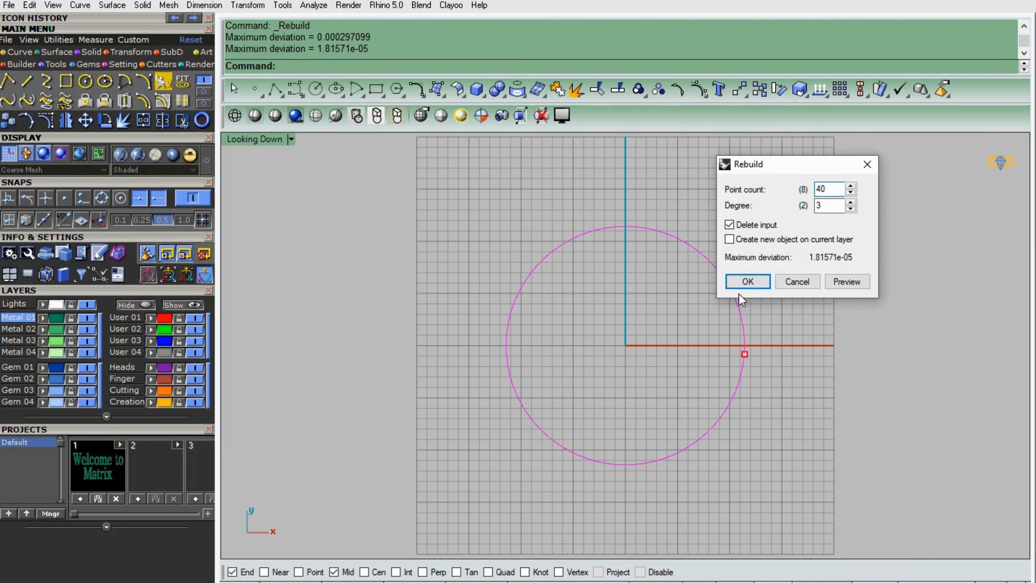
click(747, 281)
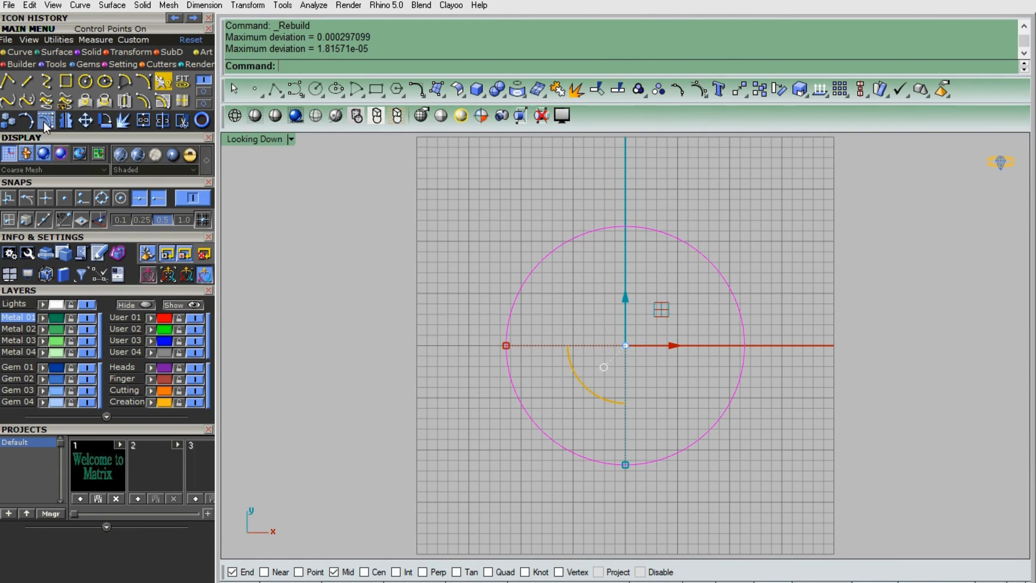
click(52, 120)
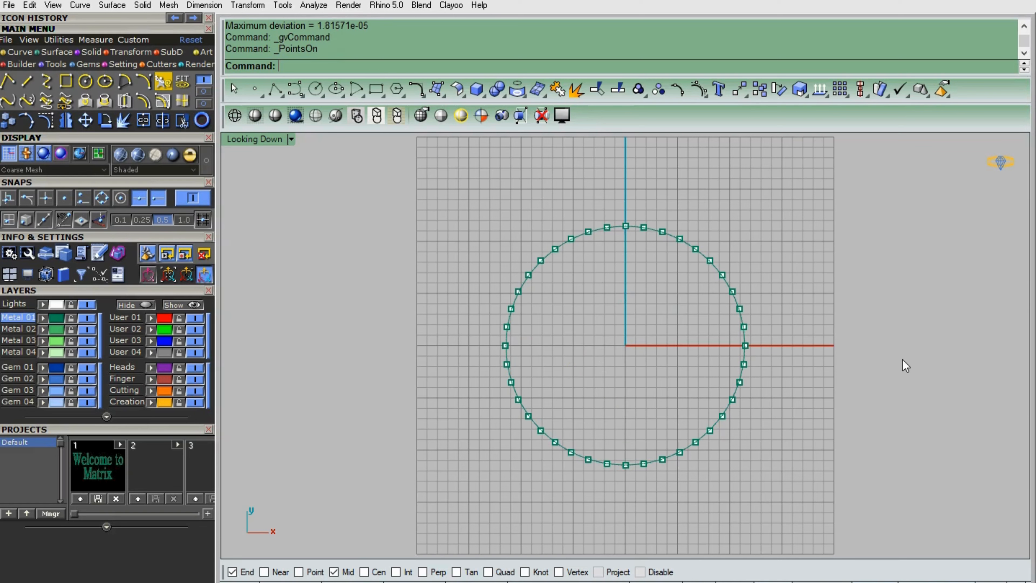
Move two control points, one just above and one below the X axis on its positive side, outward along X by about 10 mm each.
click(742, 325)
drag(771, 328, 877, 330)
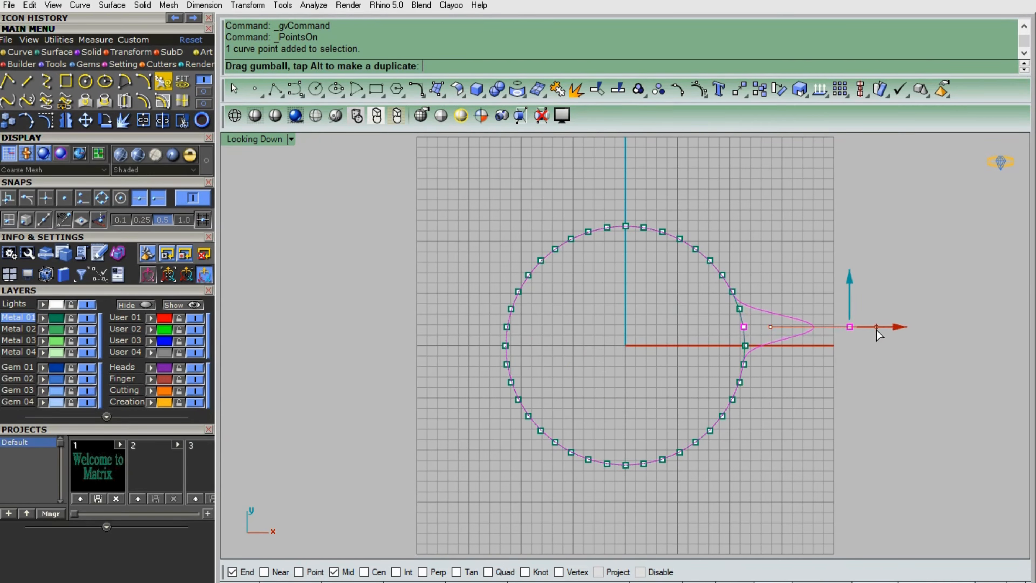
click(740, 382)
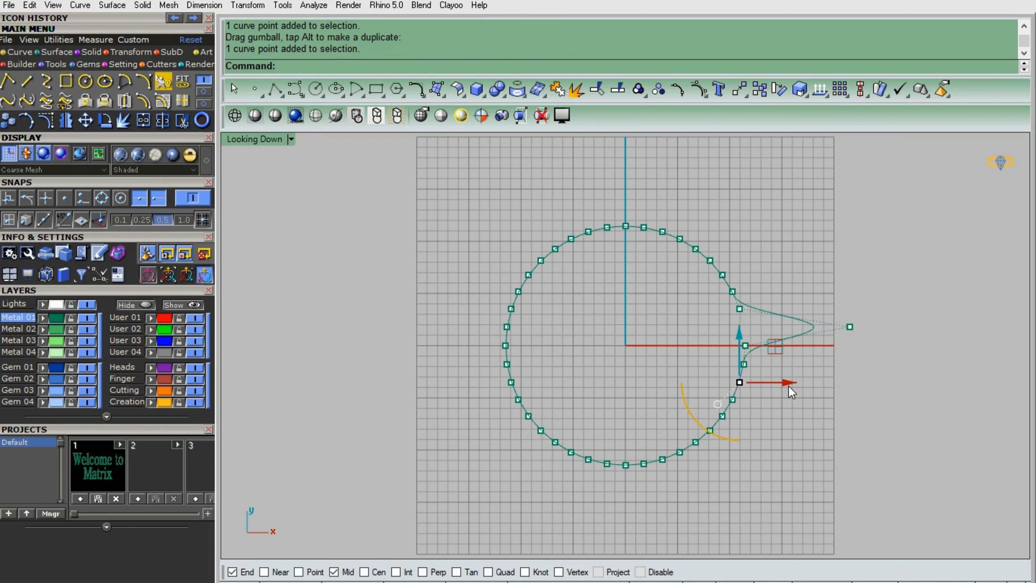
drag(792, 384, 902, 388)
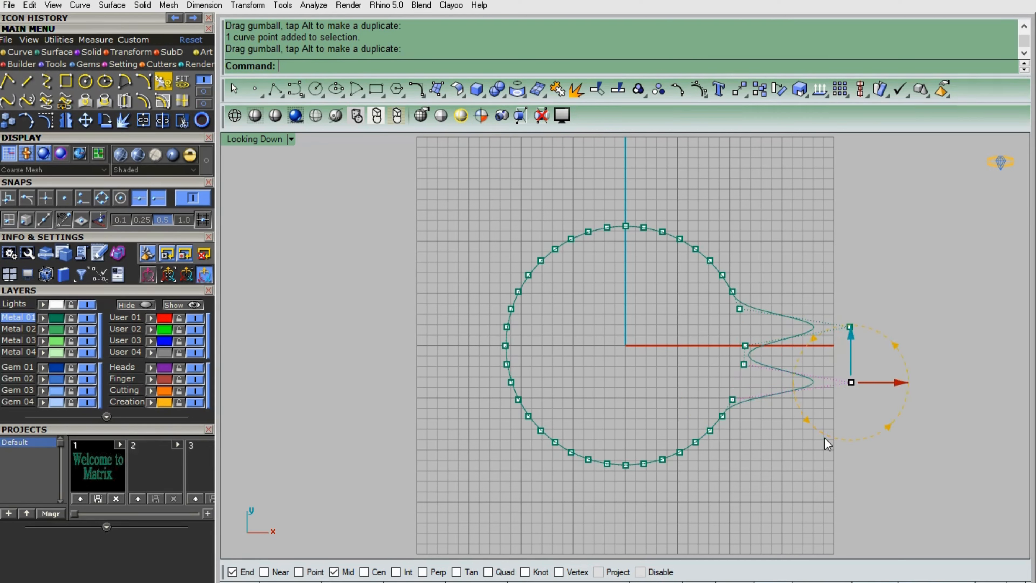
Undo both control point moves and the 40-point rebuild, leaving the circle deselected.
click(785, 471)
key(ctrl+z)
key(ctrl+z)
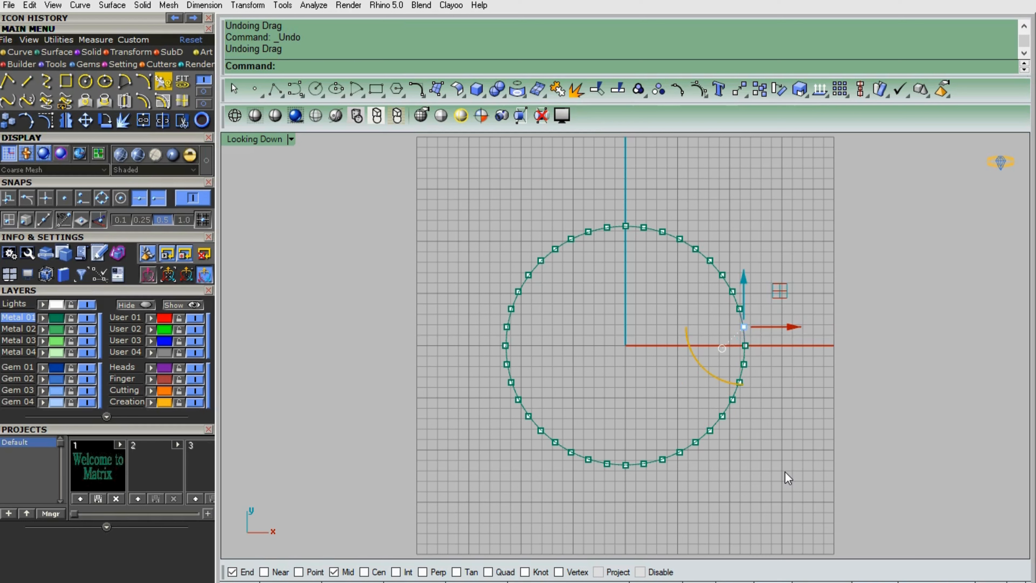
click(820, 251)
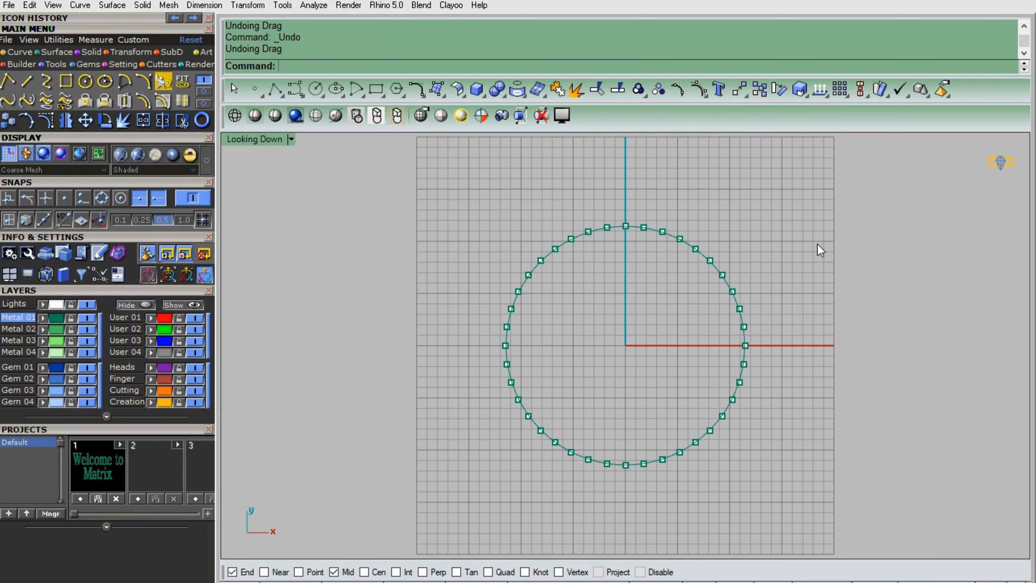
key(ctrl+z)
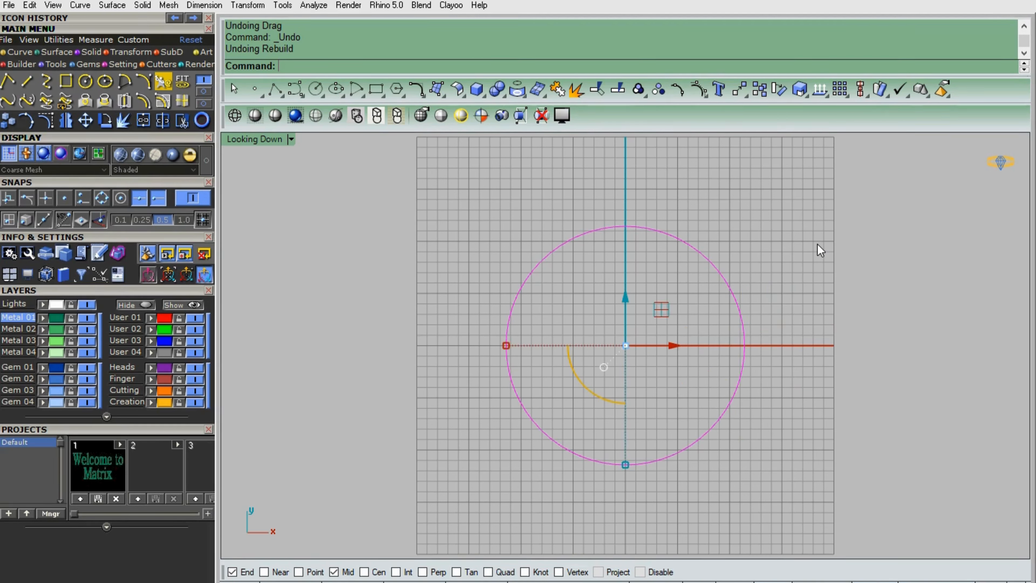
click(819, 250)
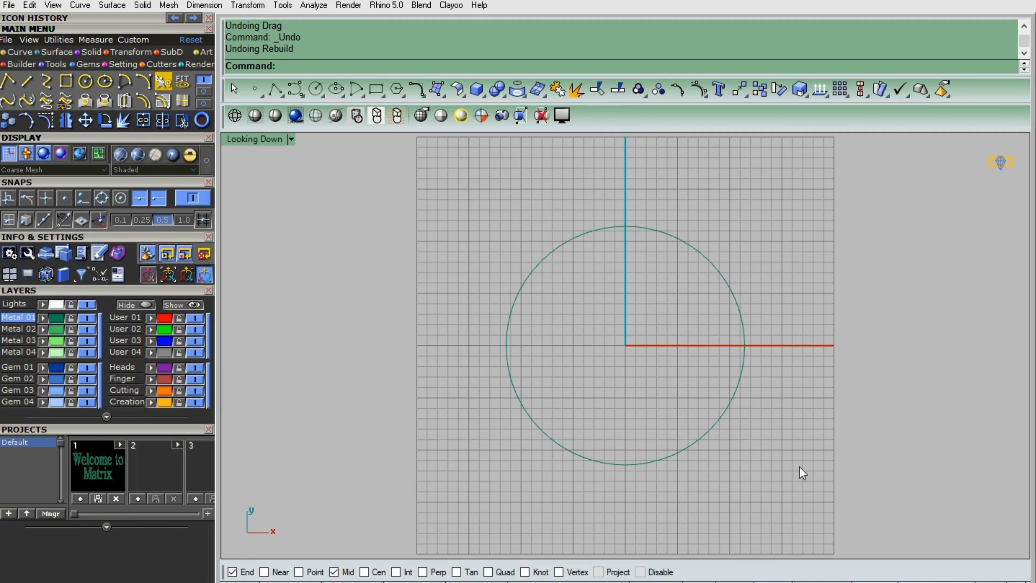
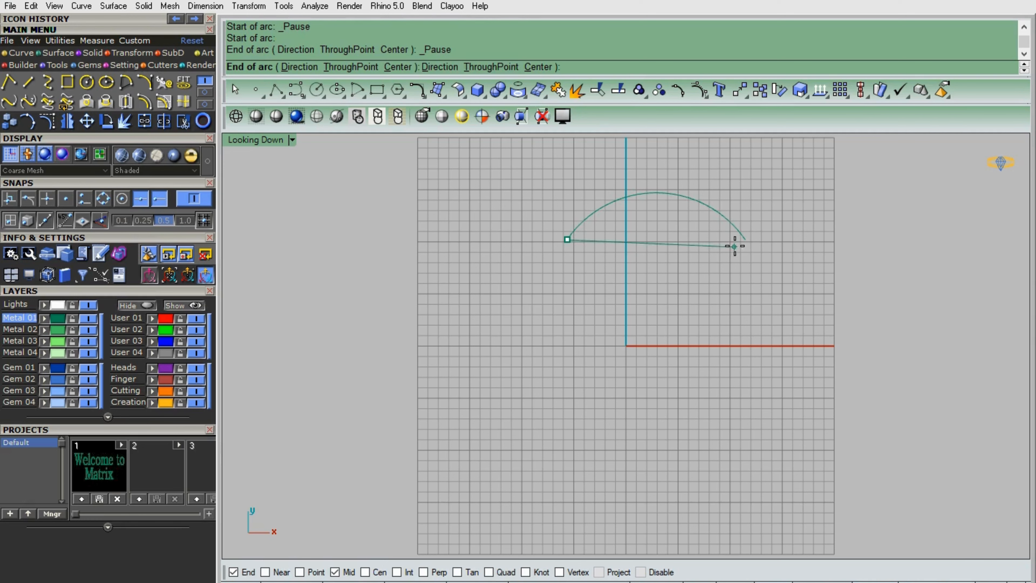
Finish a second arc joining the ends of the upper arc, using a downward start direction so it bulges about 8 mm below them.
click(746, 239)
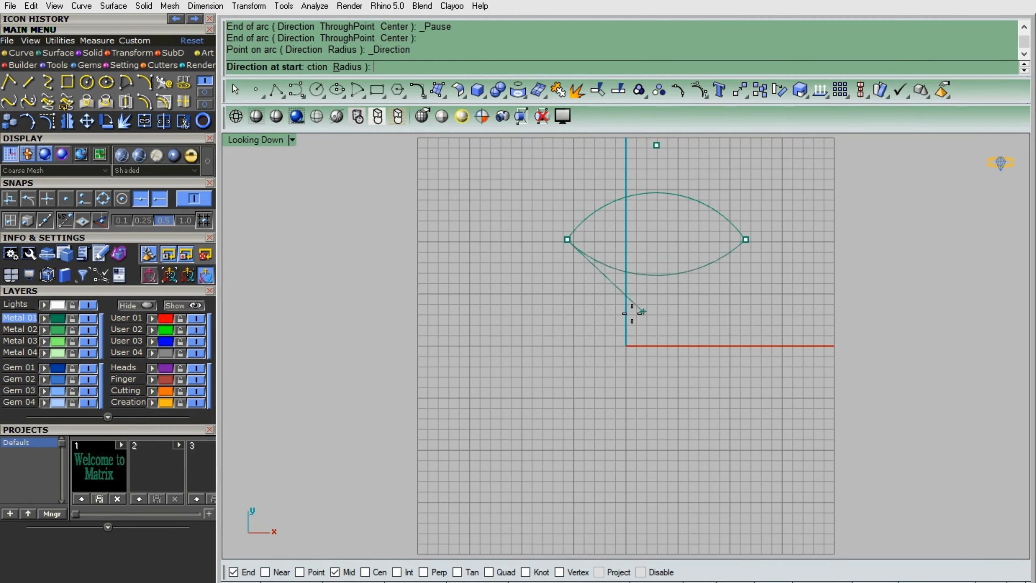
click(573, 313)
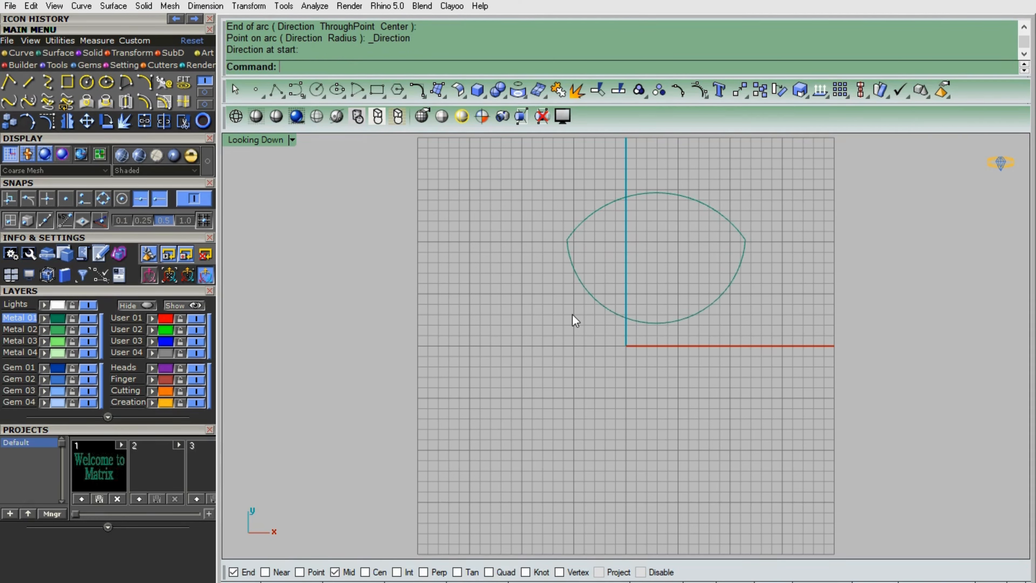
Draw an arc on the negative X side with the Direction option, using a horizontal start direction of 8 and an end distance of 12.
right_click(527, 333)
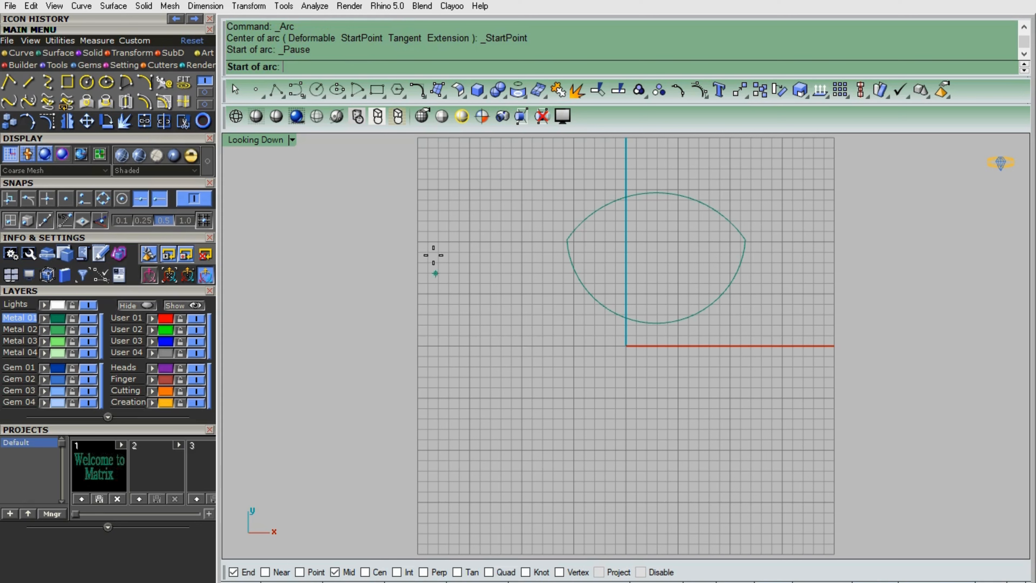
click(430, 380)
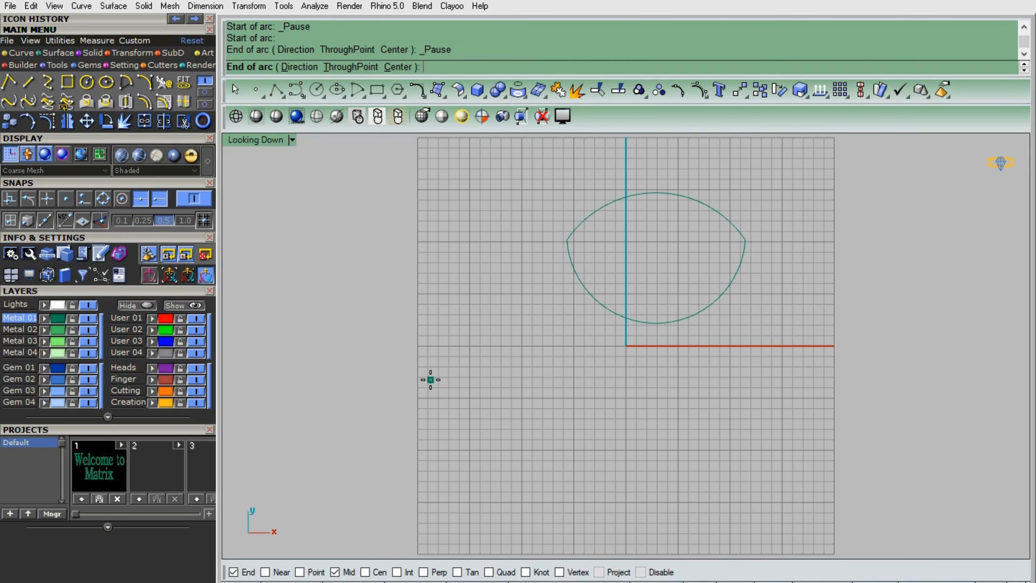
click(298, 66)
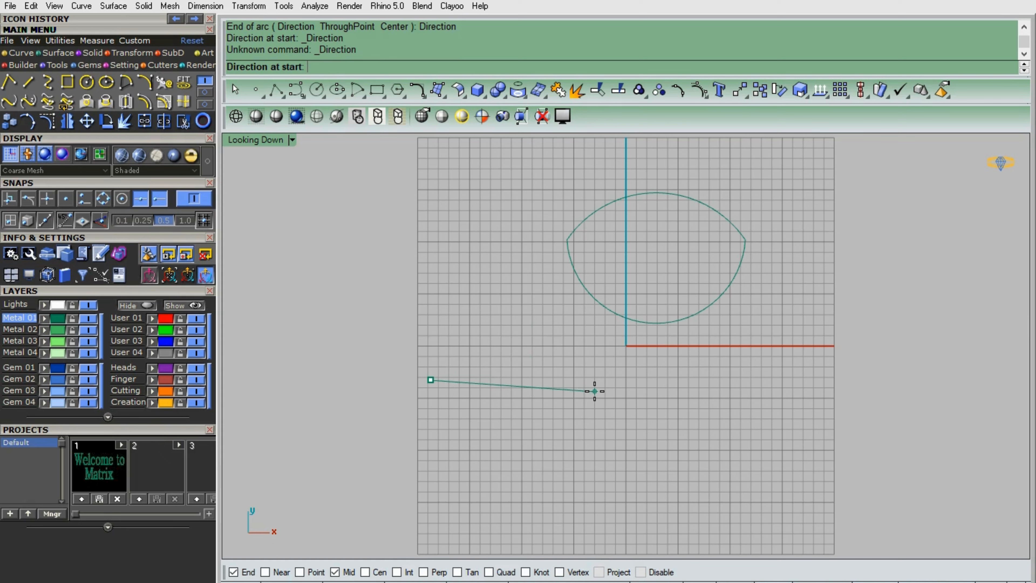
text(8)
key(Return)
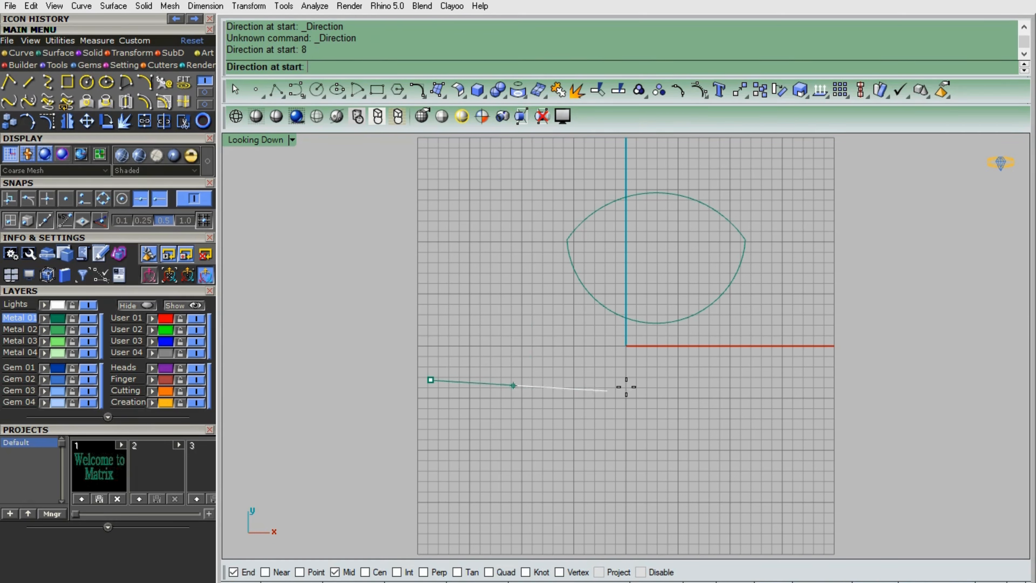
click(682, 378)
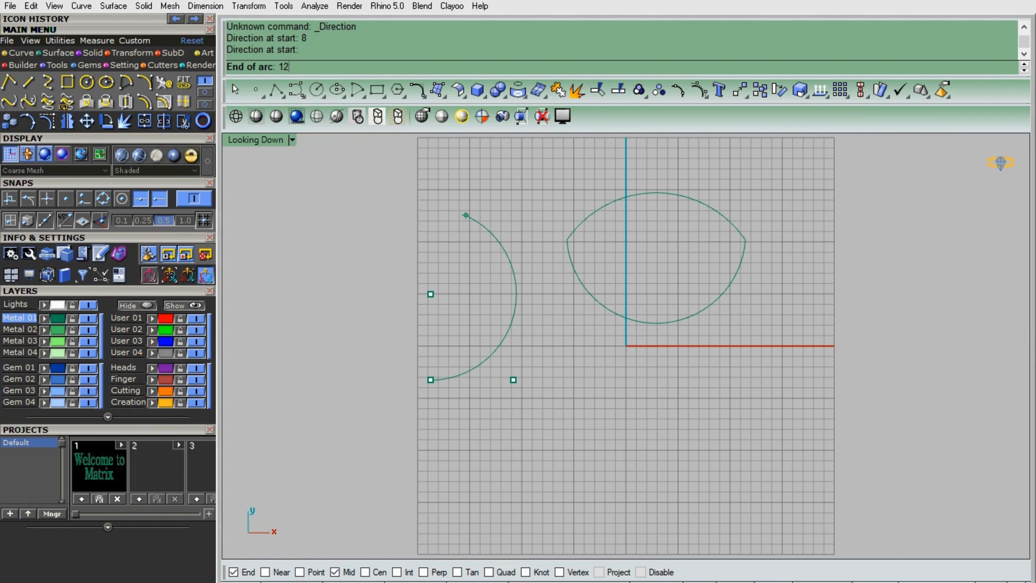
key(Return)
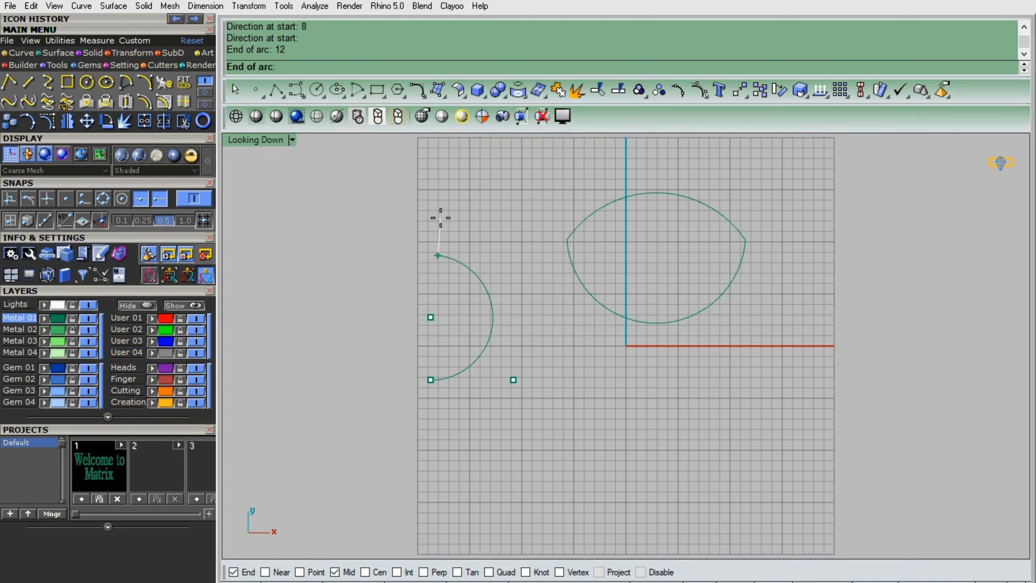
click(430, 214)
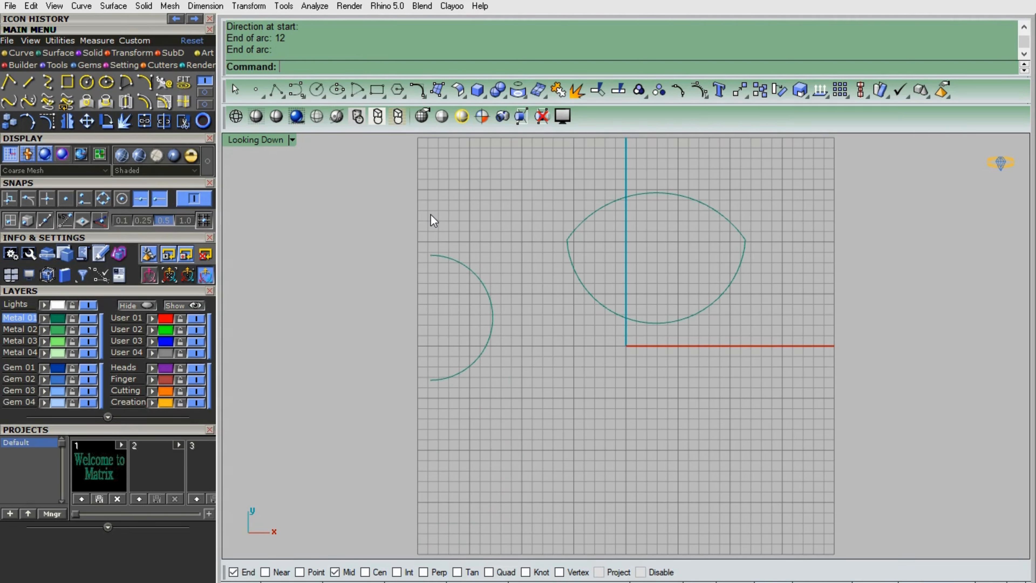
Draw an arc about 15 mm in diameter below the existing arc pair with the ThroughPoint option, ending near the circle's lowest point.
right_click(550, 408)
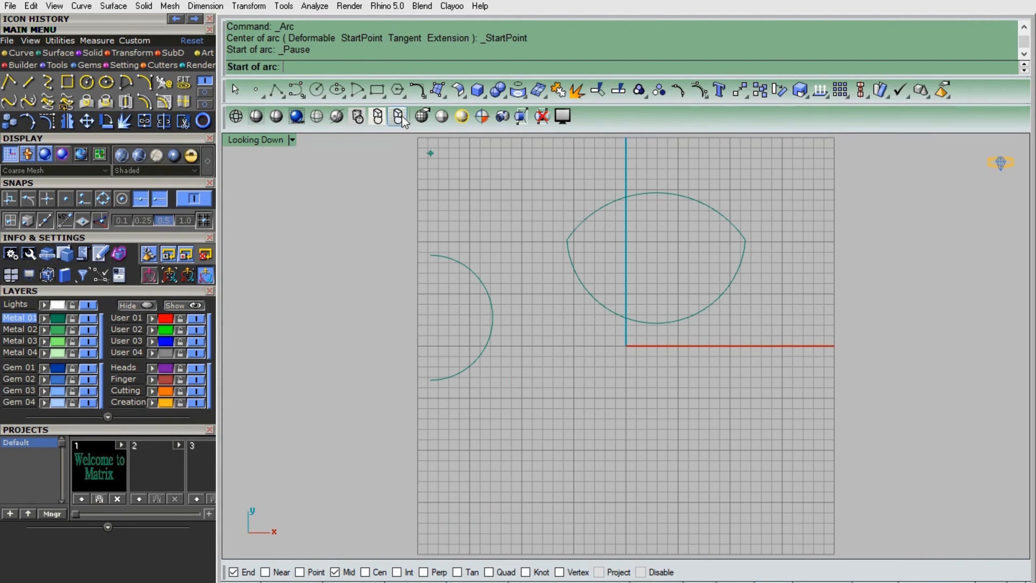
click(534, 430)
click(362, 66)
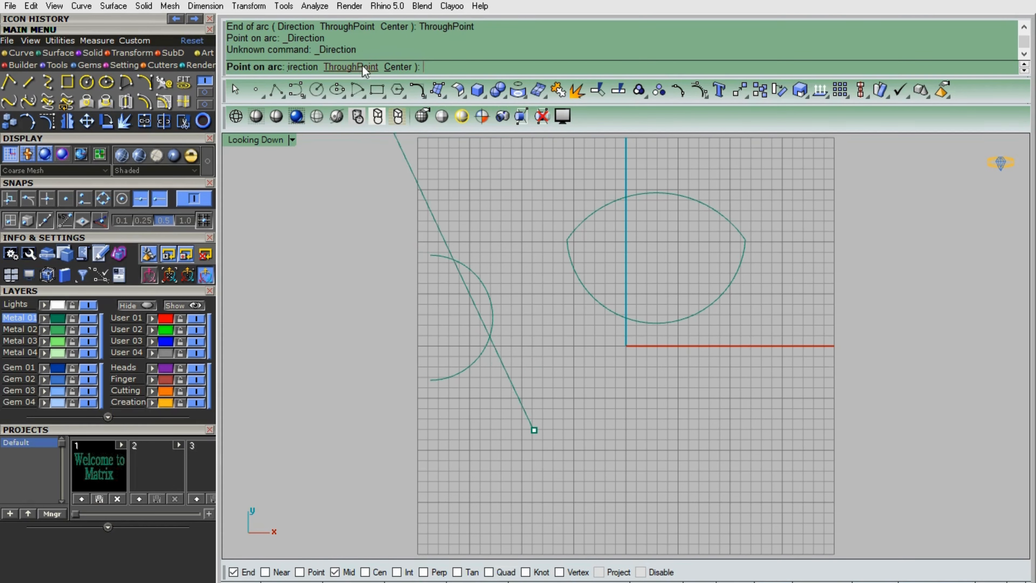
click(685, 433)
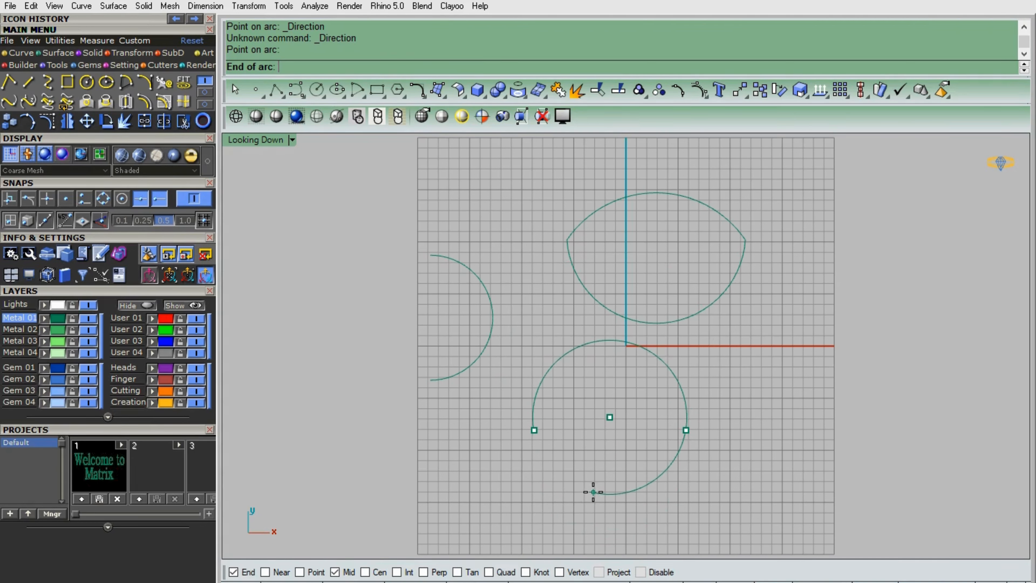
click(592, 491)
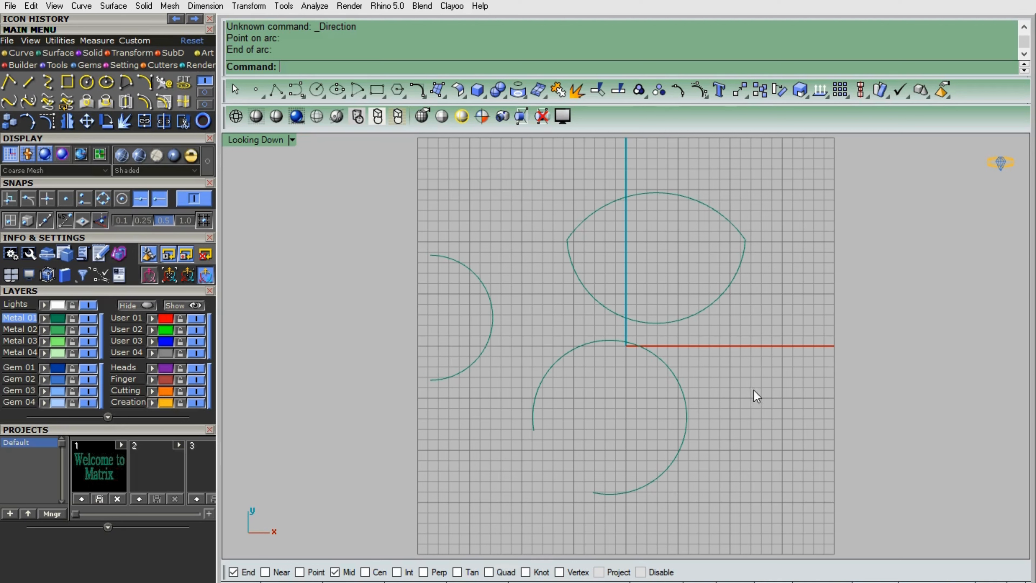
Draw an arc of about 14 mm radius on the positive X side with the Center option, sweeping about 120 degrees over the top.
right_click(742, 373)
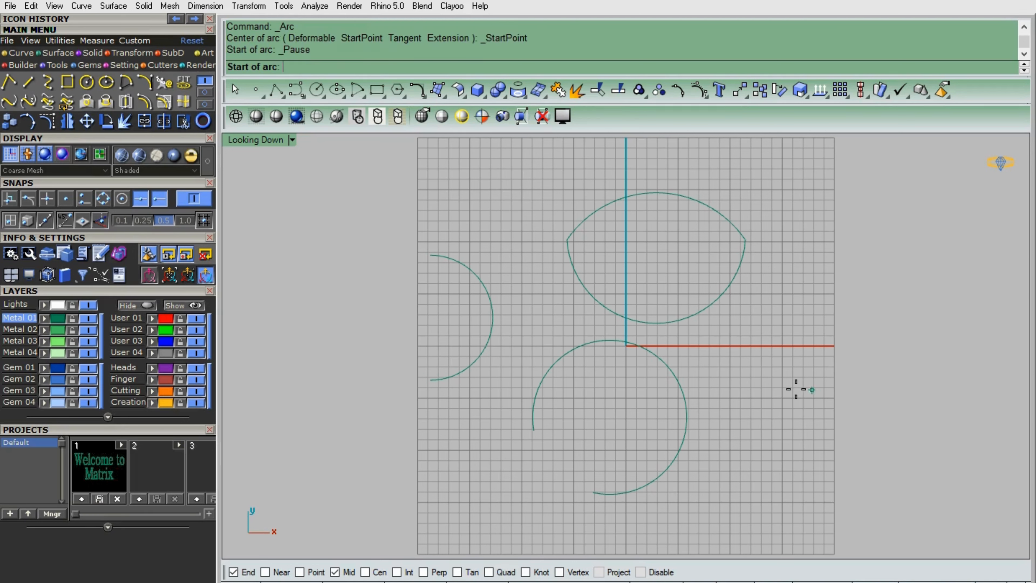
click(760, 390)
click(393, 67)
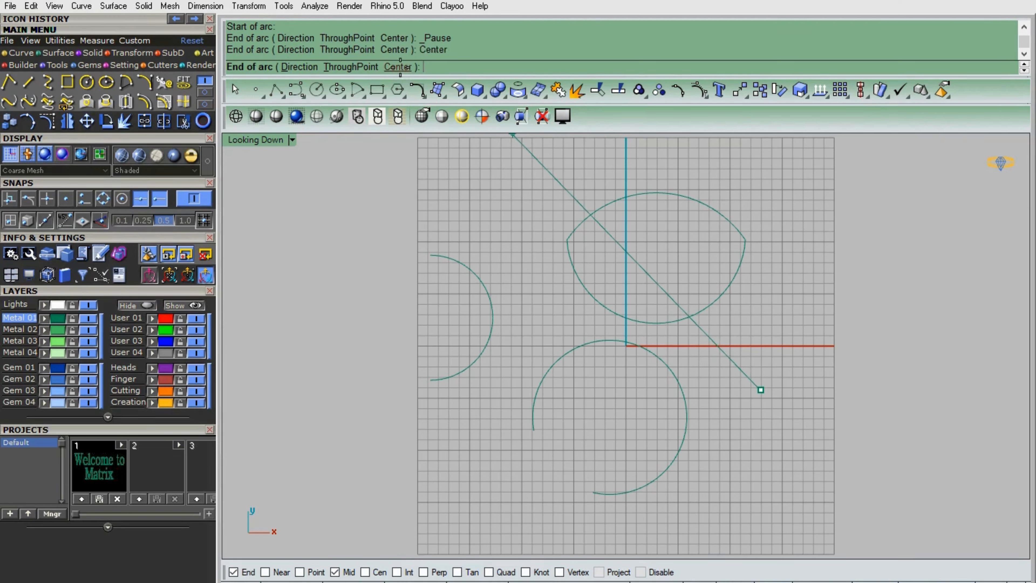
click(909, 390)
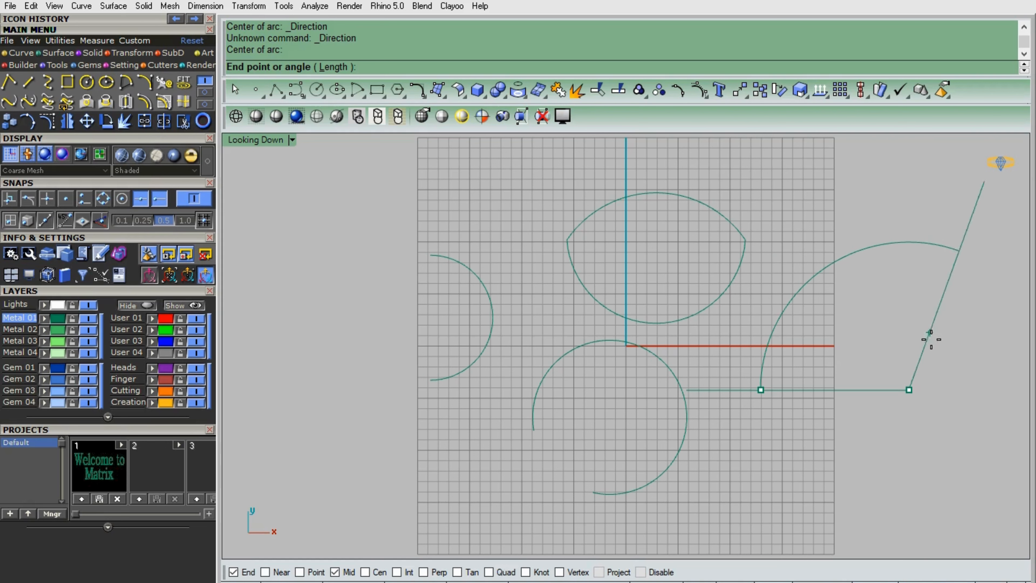
click(933, 349)
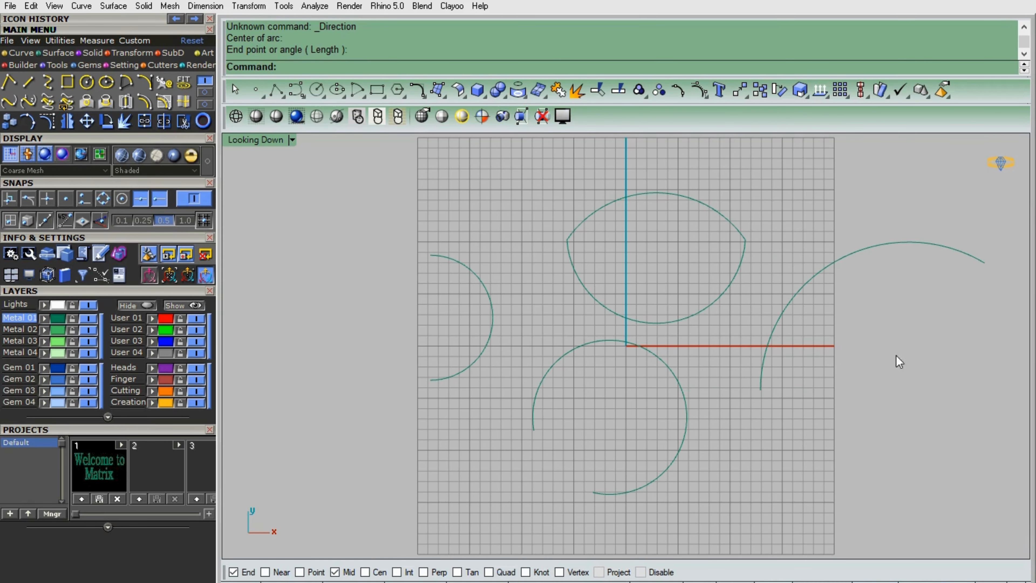
scroll(674, 390, down, 2)
scroll(779, 398, up, 2)
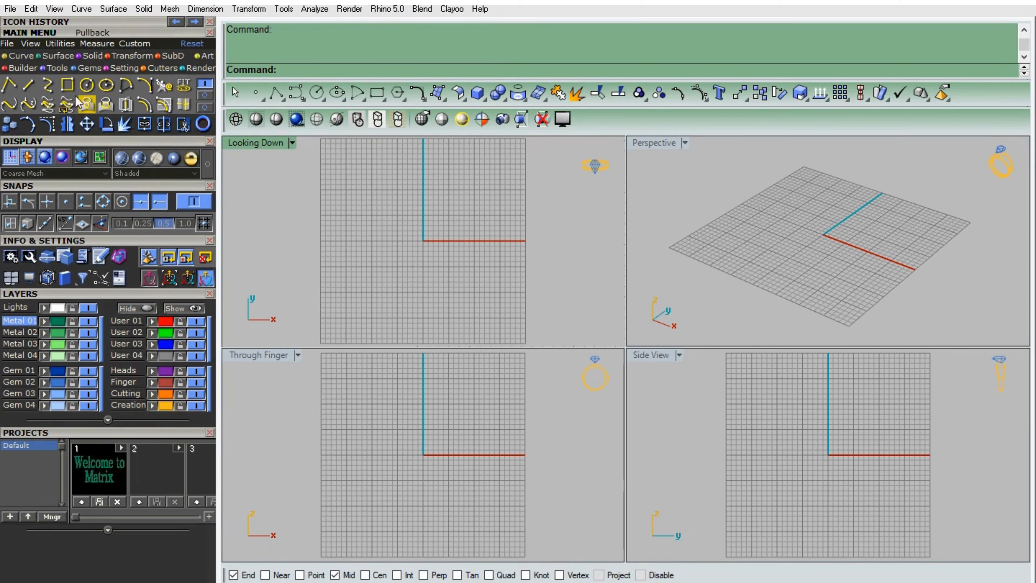
Draw a rectangle about 16 by 21 mm centered at 0 in the Looking Down view and move it about 9.5 mm along positive X.
click(67, 84)
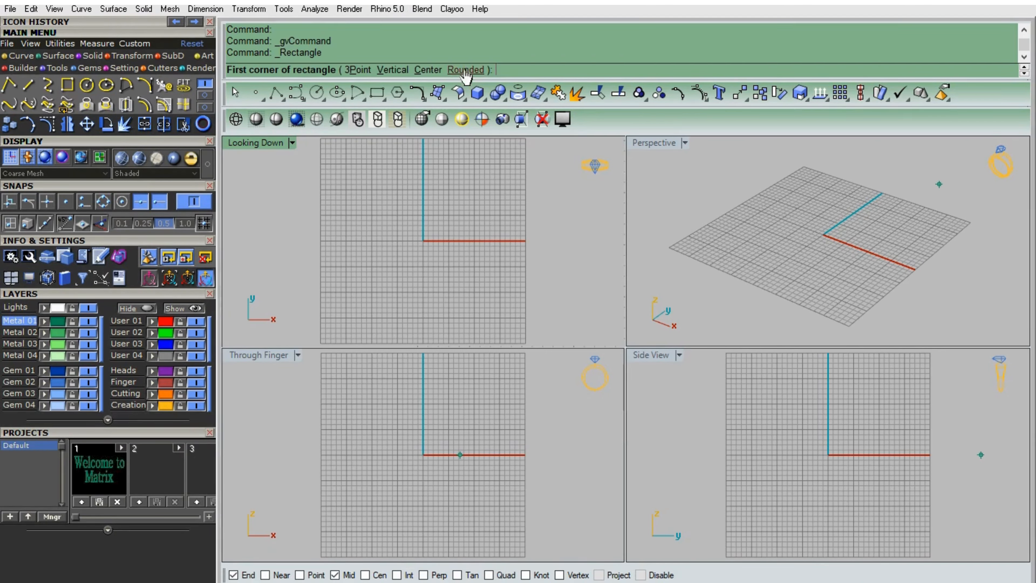
click(457, 70)
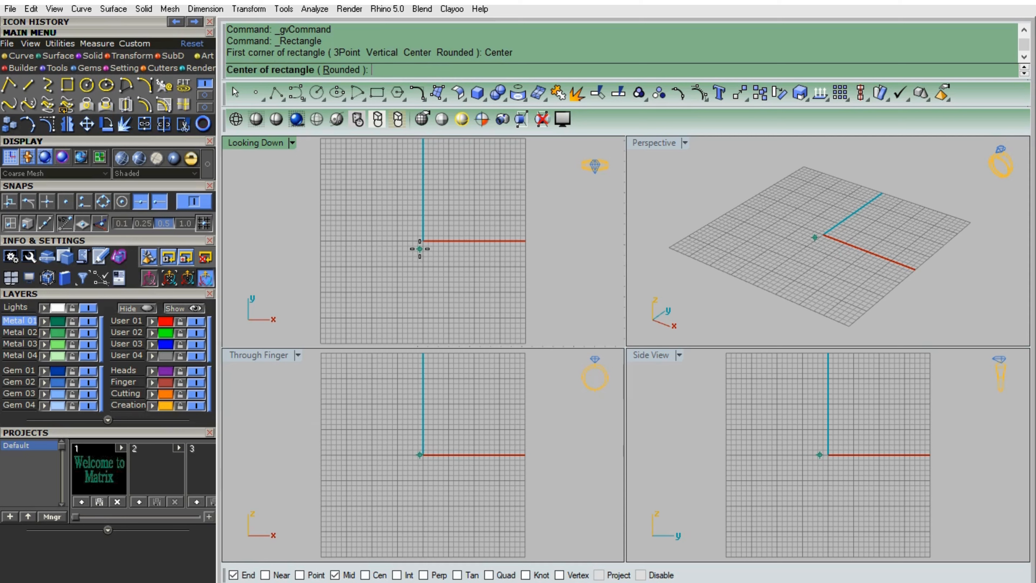
text(0)
key(Return)
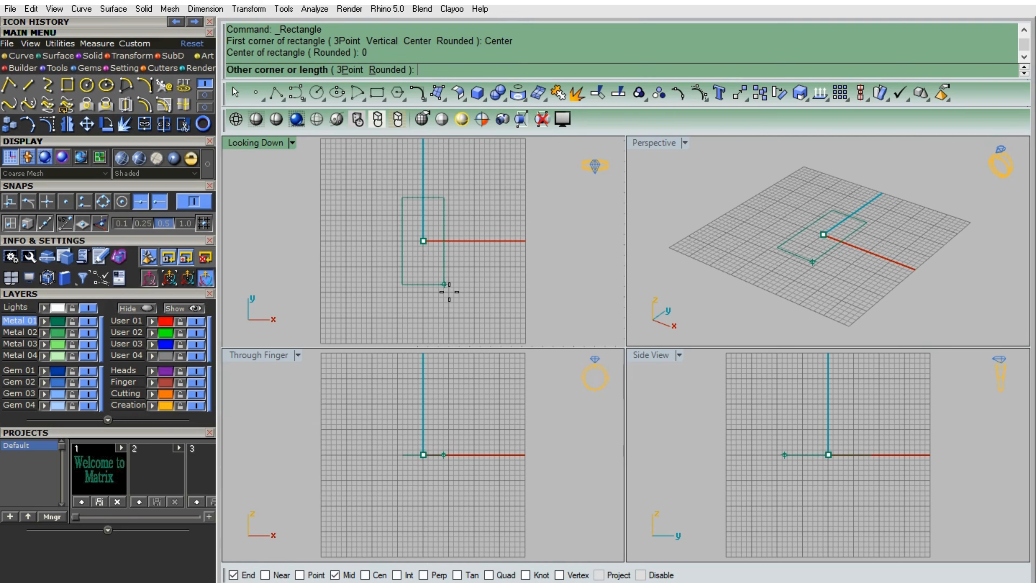
click(464, 294)
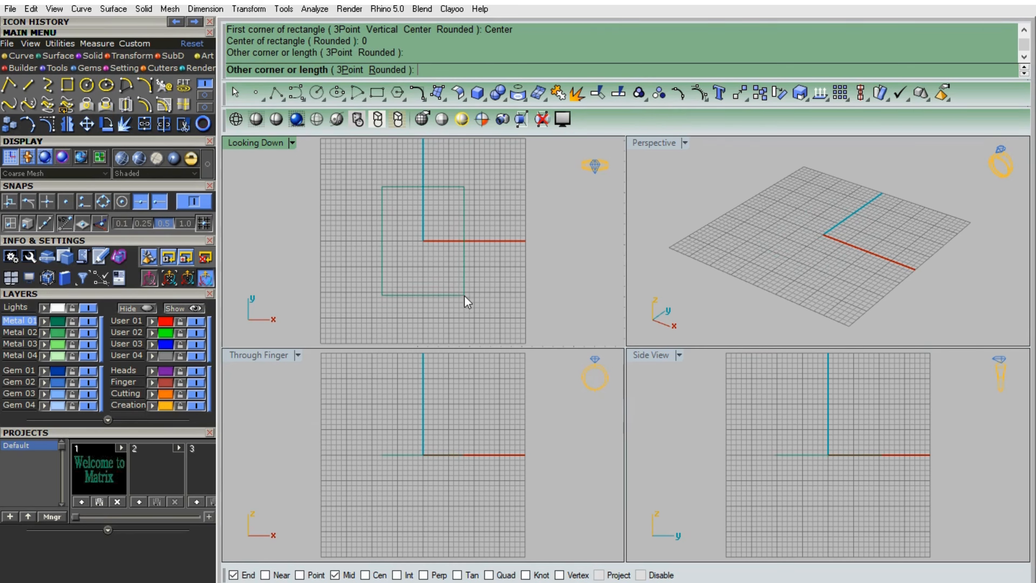
click(465, 241)
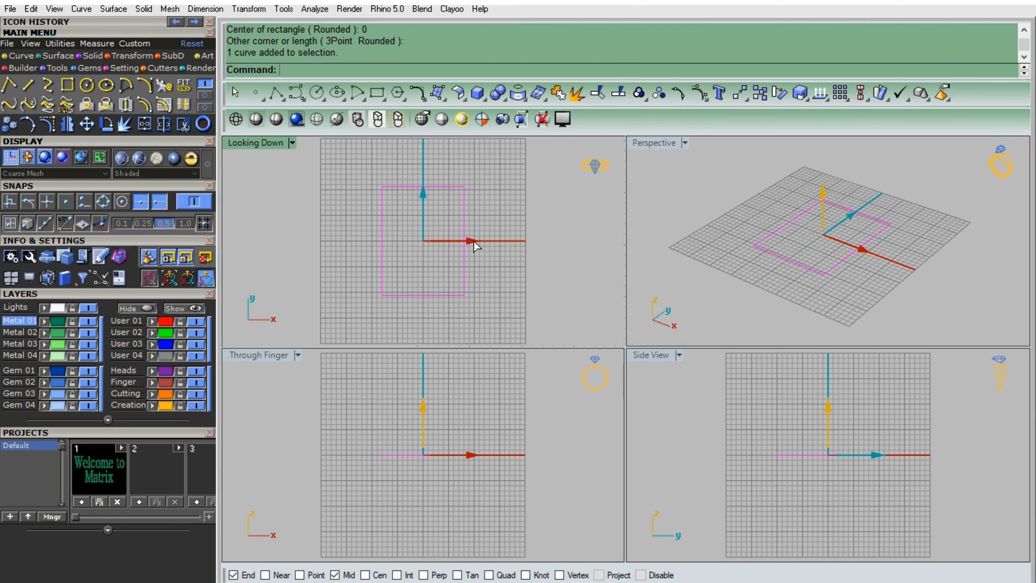
drag(468, 241, 520, 242)
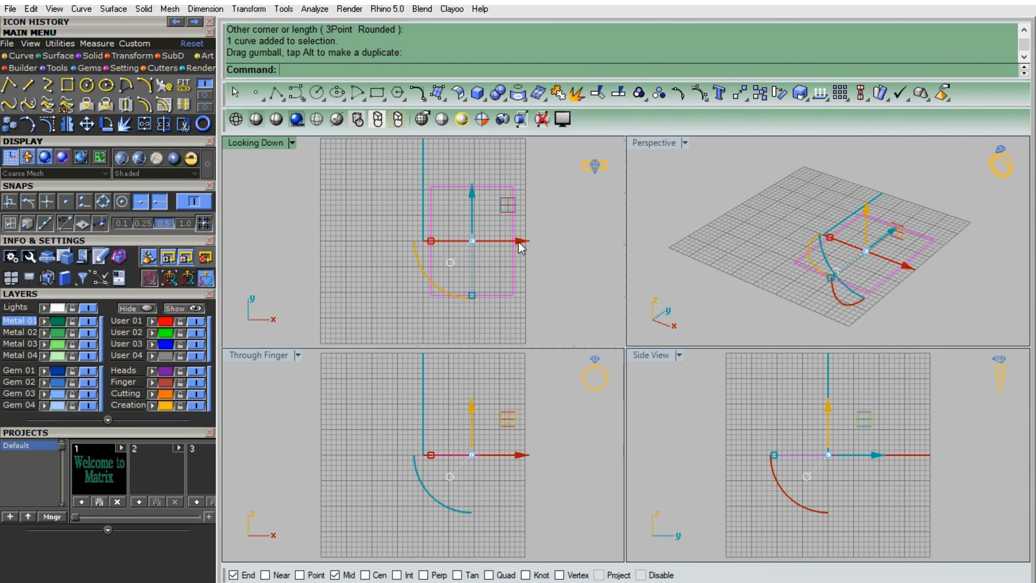
Maximize the Looking Down view and draw an open five-segment staircase polyline on the negative X side, with segments about 7 to 10 mm long.
double_click(276, 142)
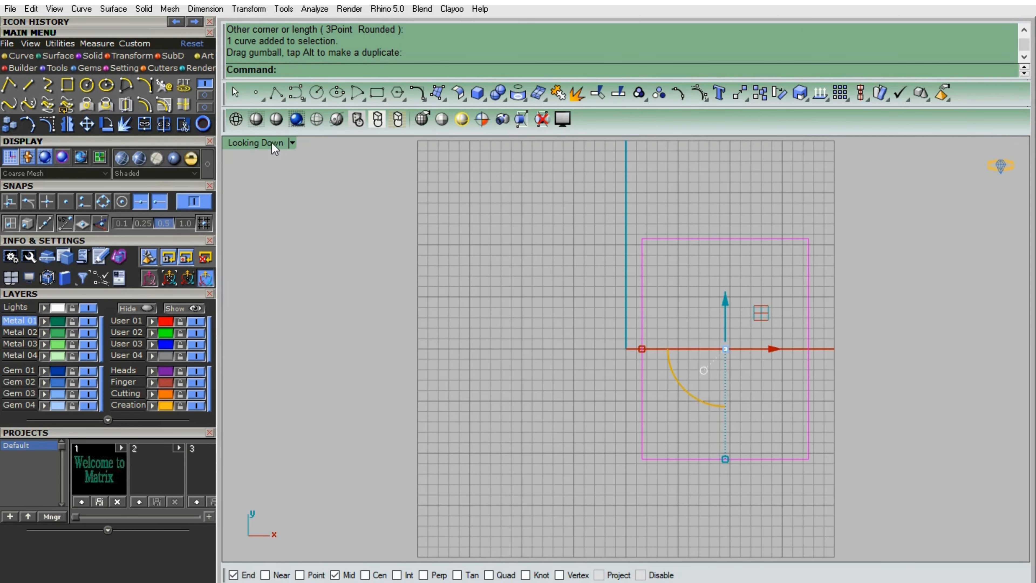
click(9, 86)
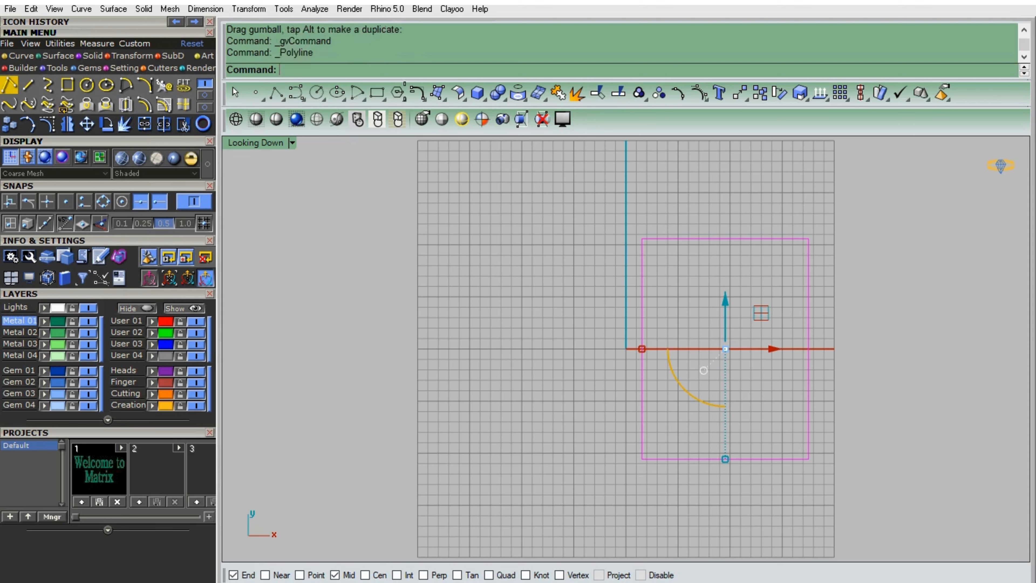
click(589, 237)
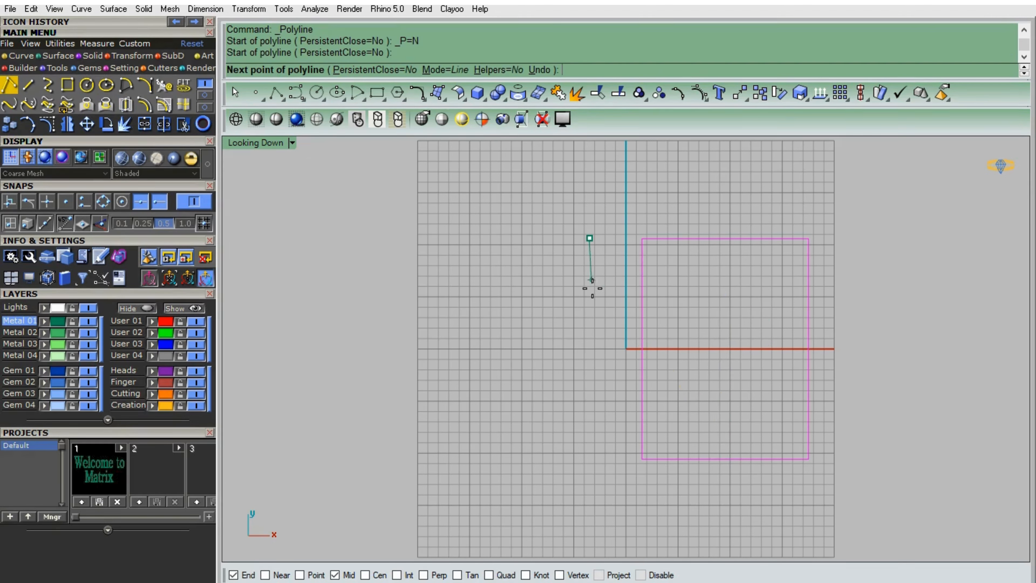
click(589, 307)
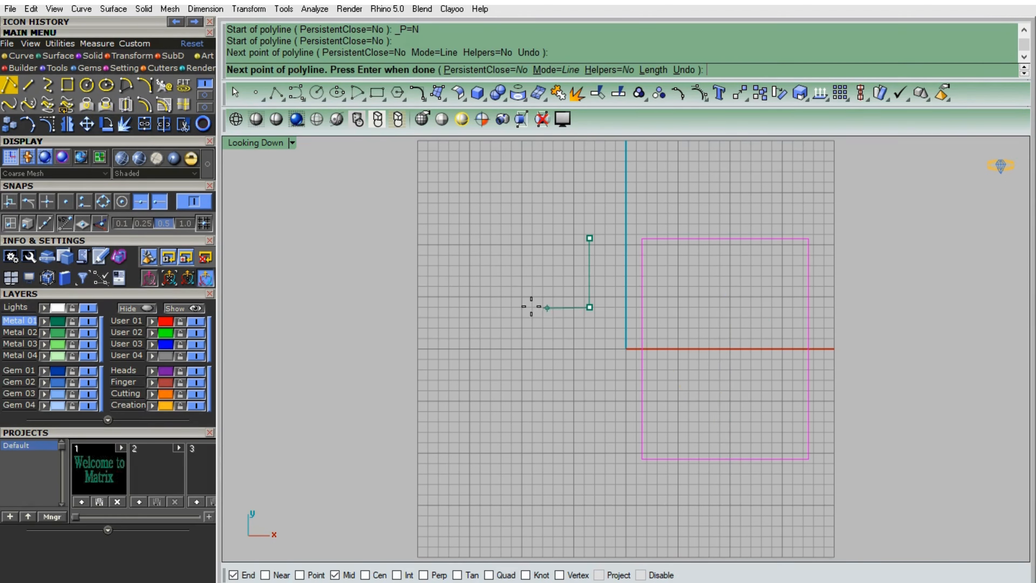
click(488, 307)
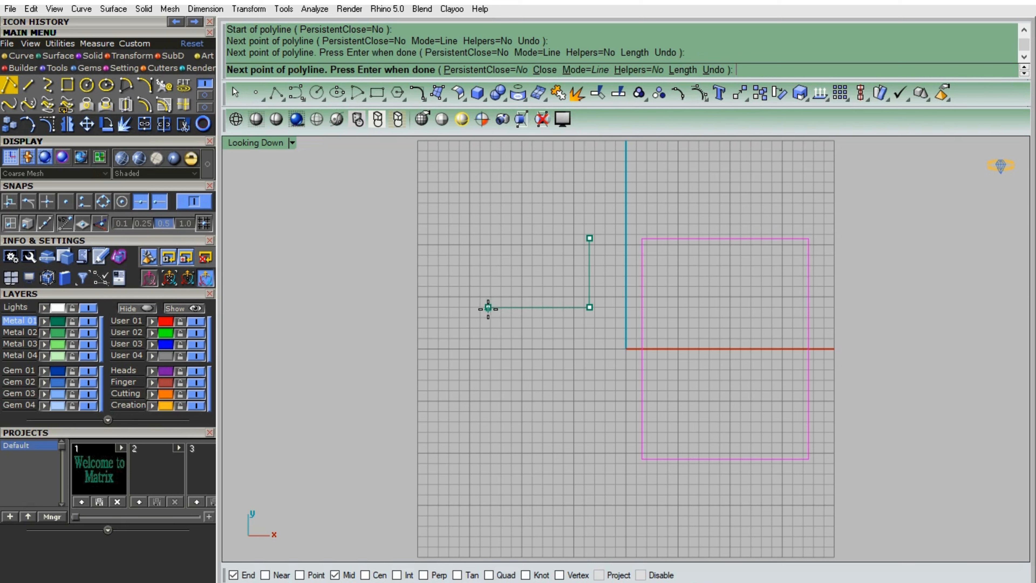
click(488, 389)
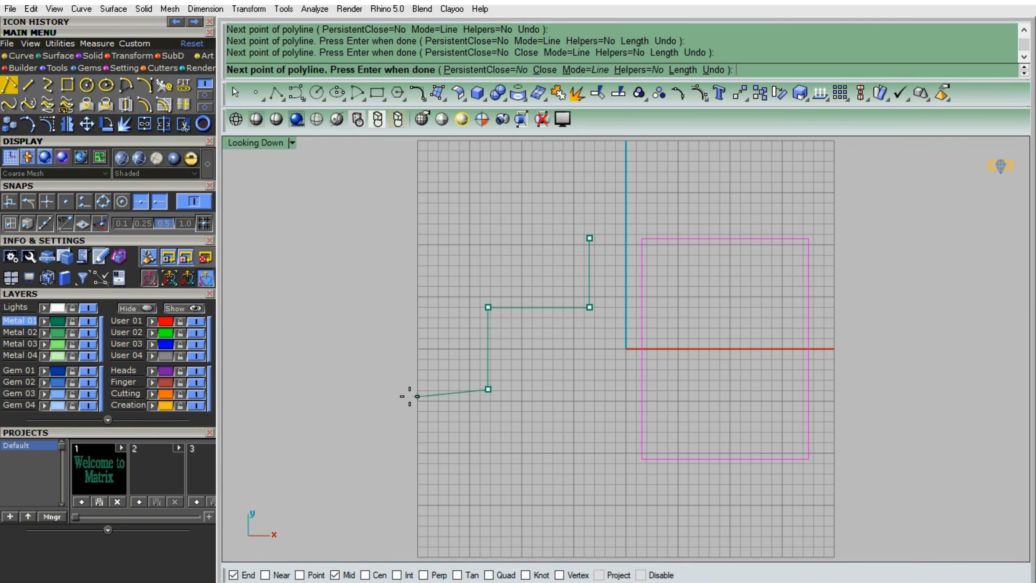
click(399, 389)
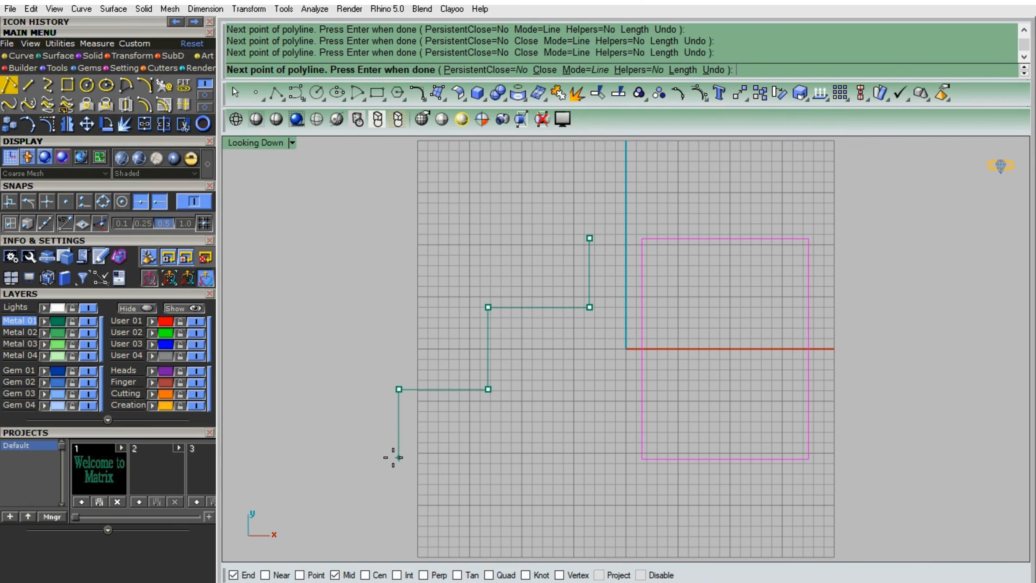
click(399, 476)
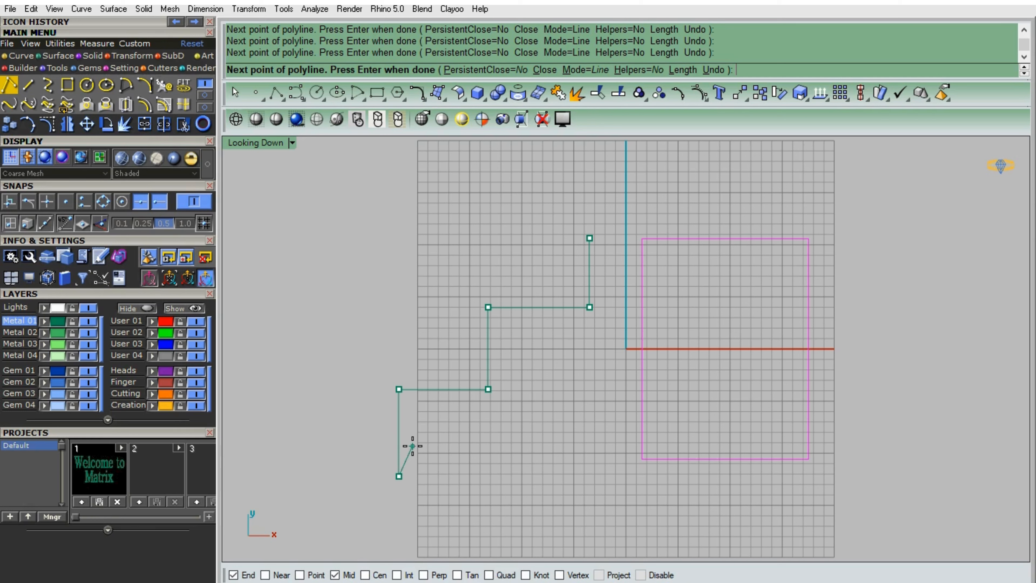
key(Return)
click(480, 216)
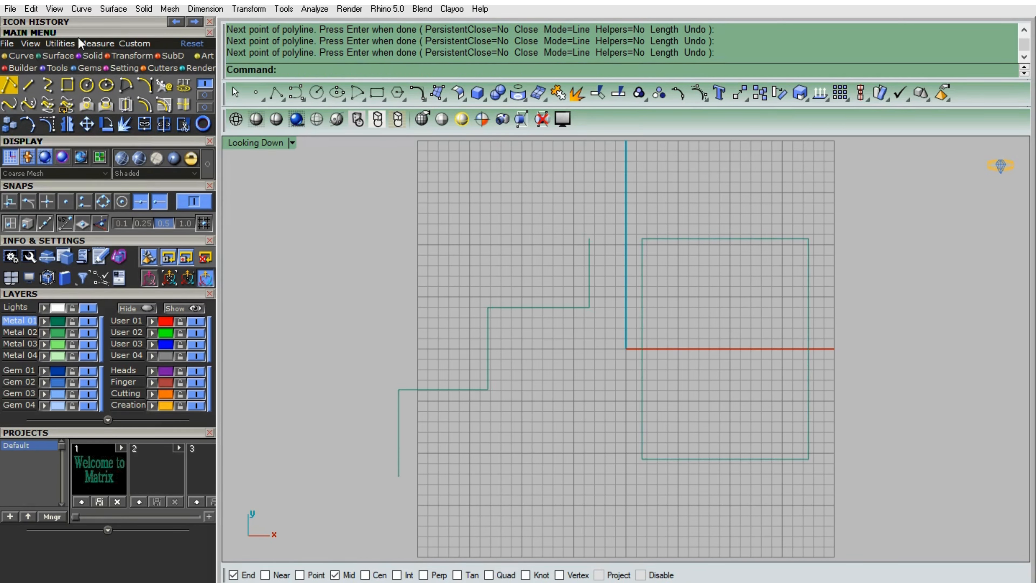
Fillet the rectangle's upper-right corner with a radius of 1.
click(204, 96)
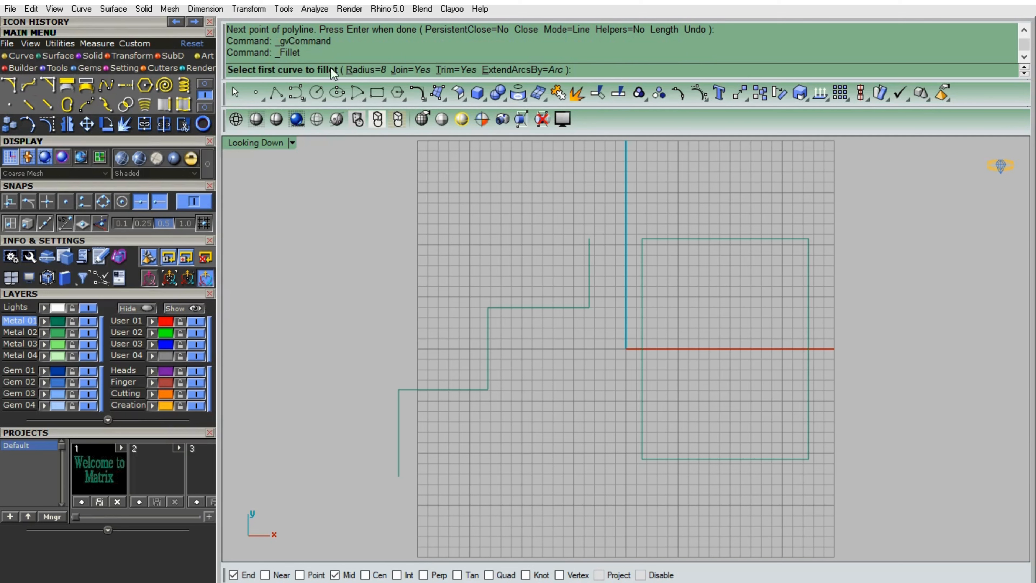
click(359, 71)
text(1)
key(Return)
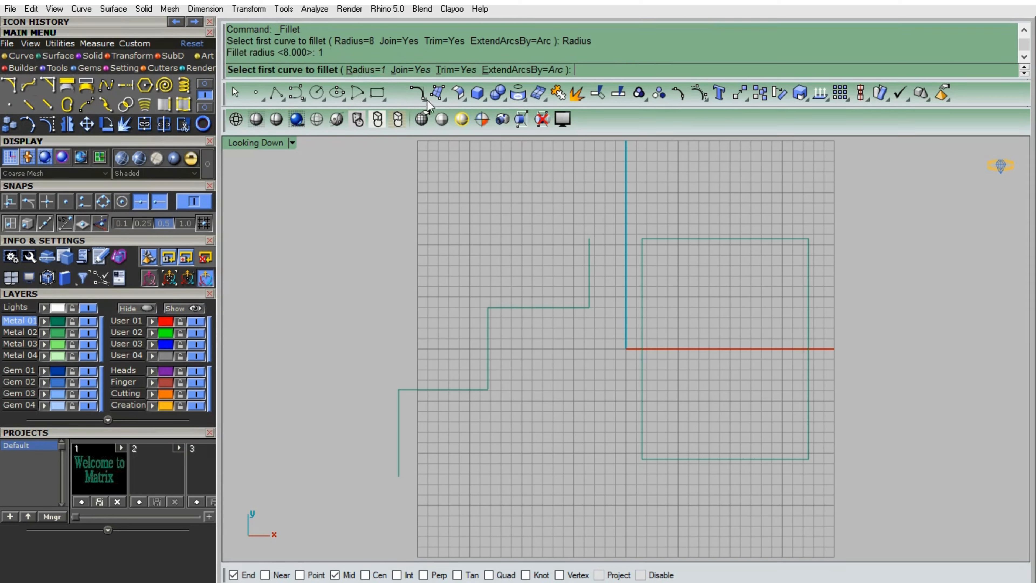
click(800, 253)
click(789, 237)
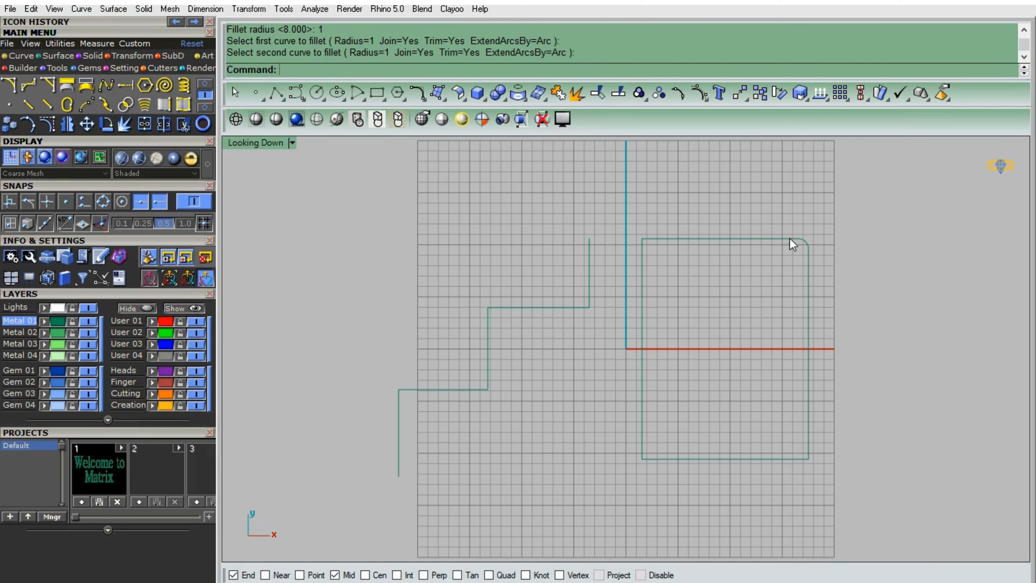
Fillet the rectangle's upper-left corner with a radius of 3.
right_click(717, 210)
click(366, 70)
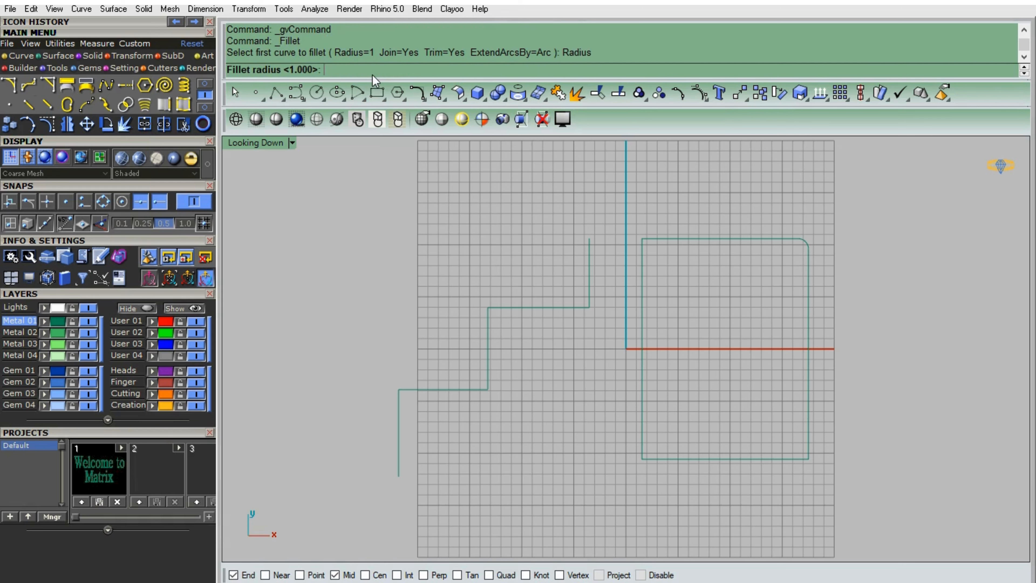
text(3)
key(Return)
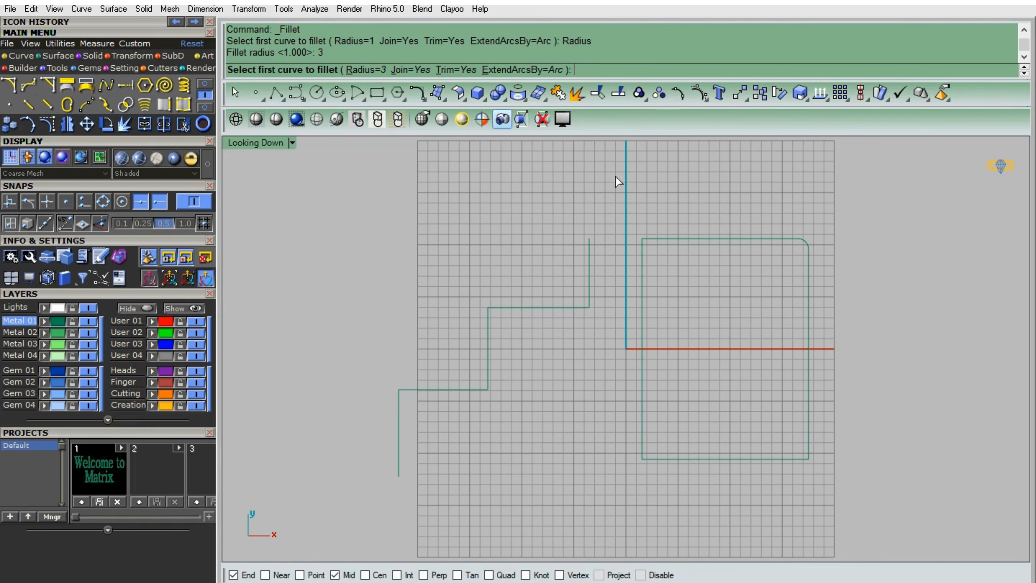
click(657, 239)
click(643, 257)
Fillet the rectangle's lower-right corner with a radius of 5.
right_click(525, 197)
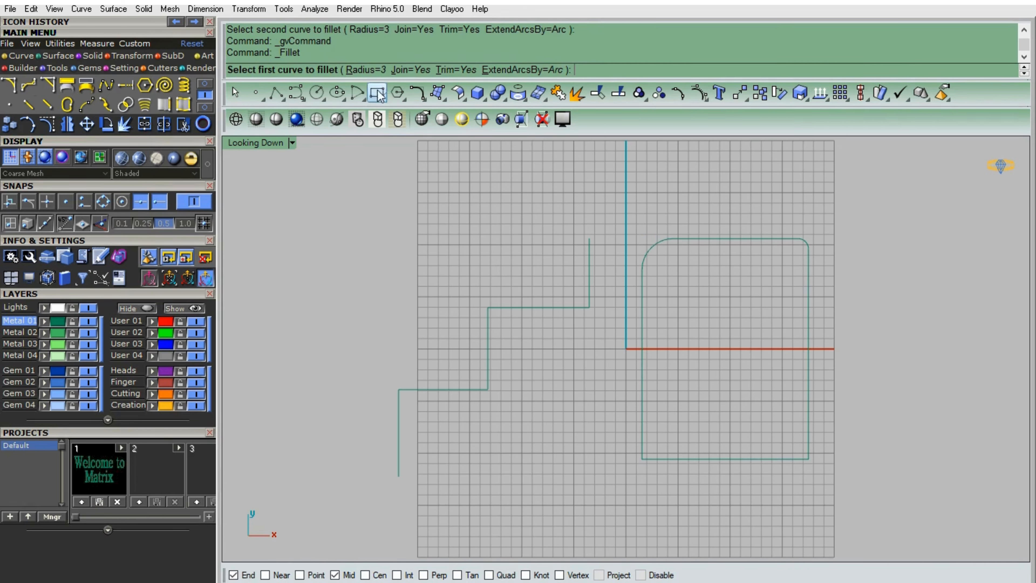
click(367, 70)
text(5)
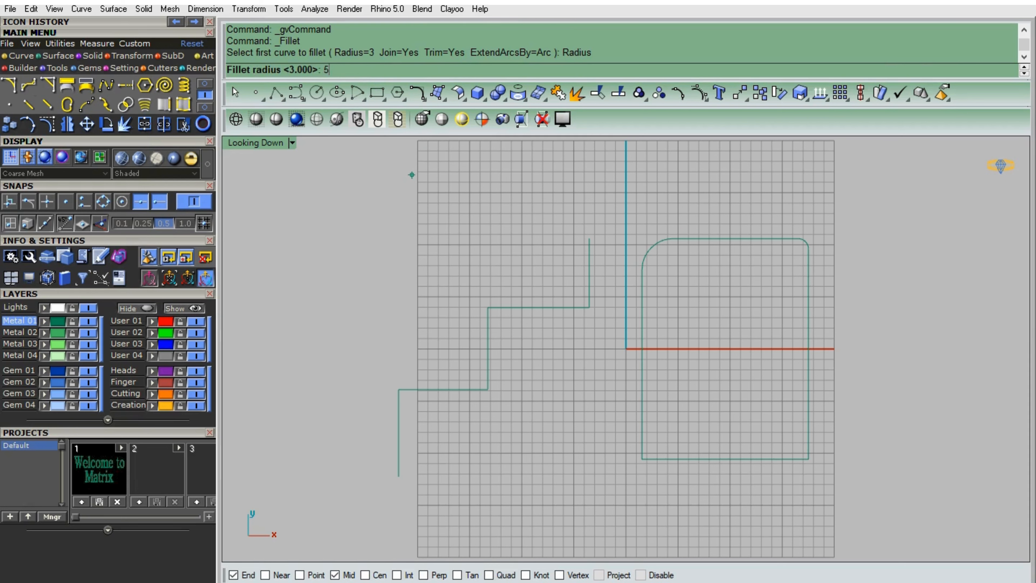
key(Return)
click(807, 440)
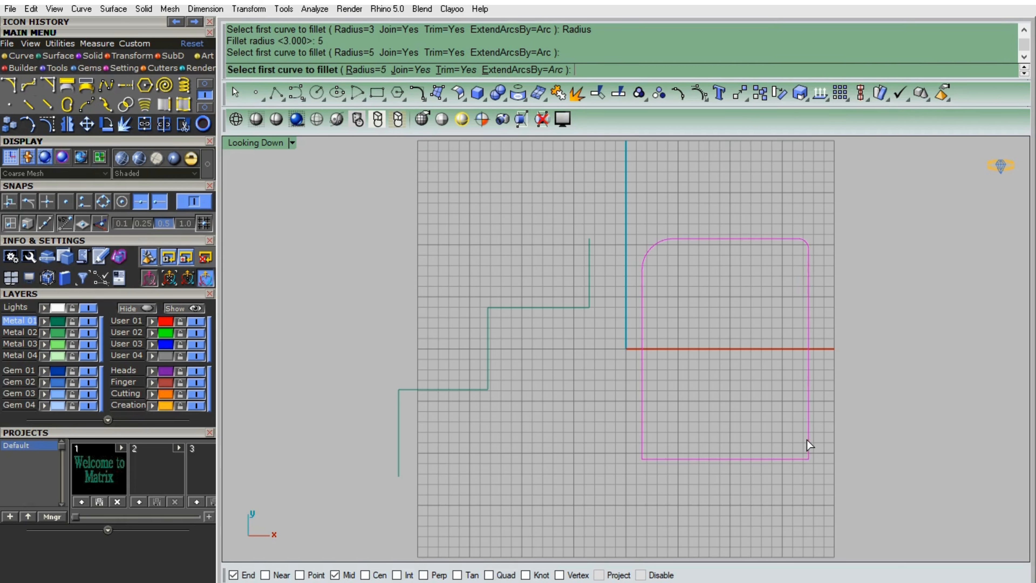
click(786, 463)
Fillet the rectangle's lower-left corner with a radius of 8.
key(Return)
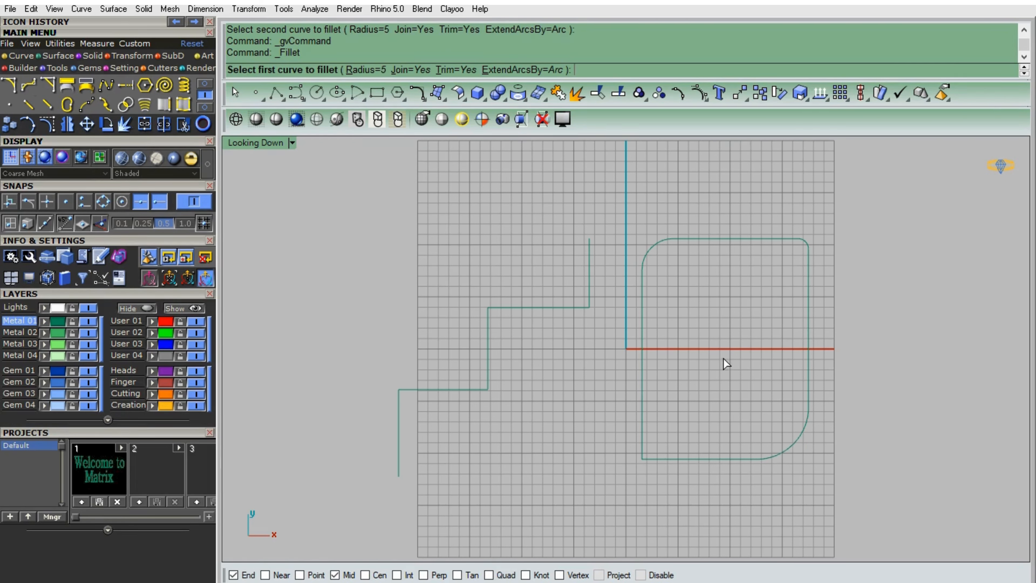
click(365, 69)
text(8)
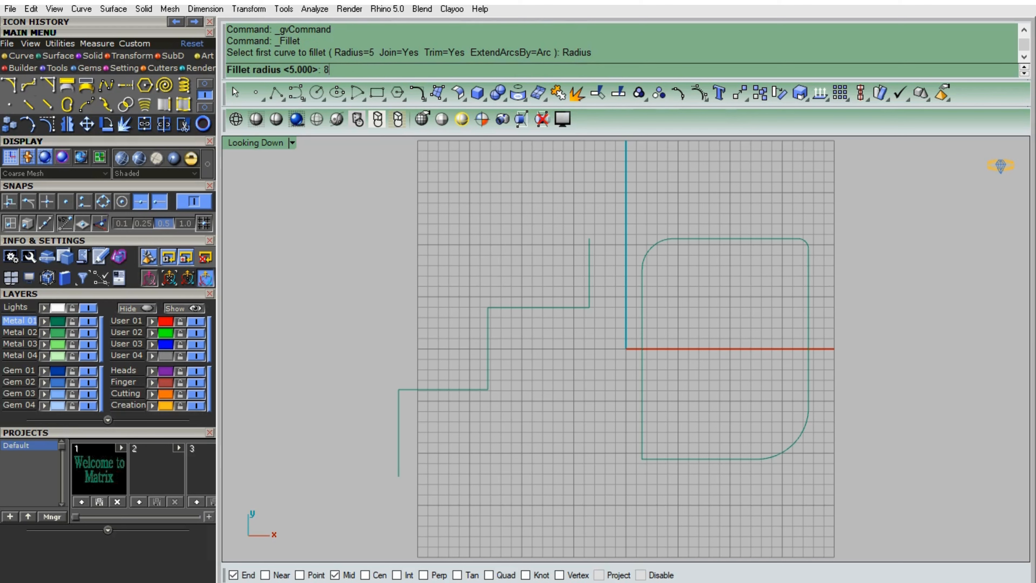
key(Return)
click(639, 410)
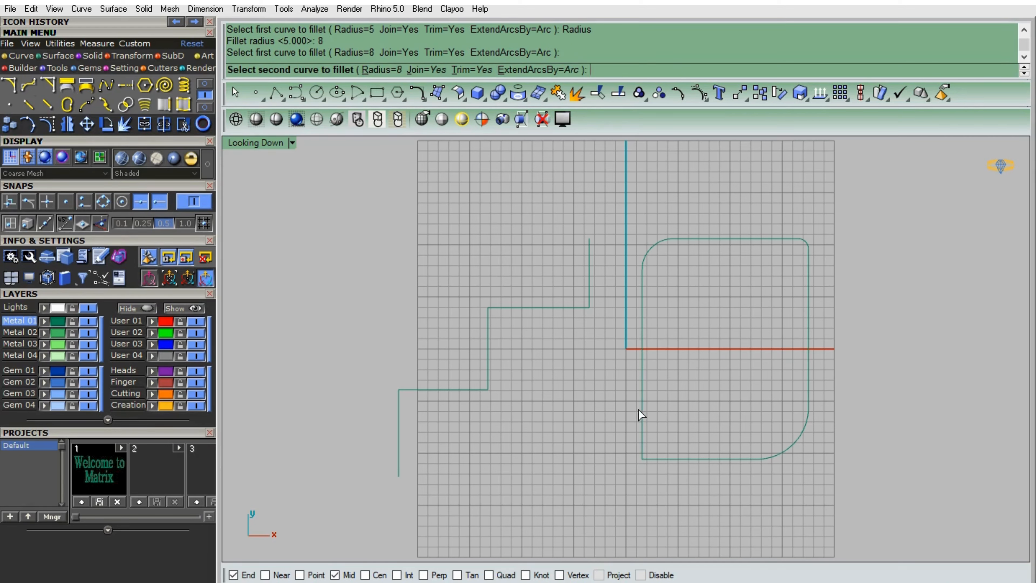
click(662, 464)
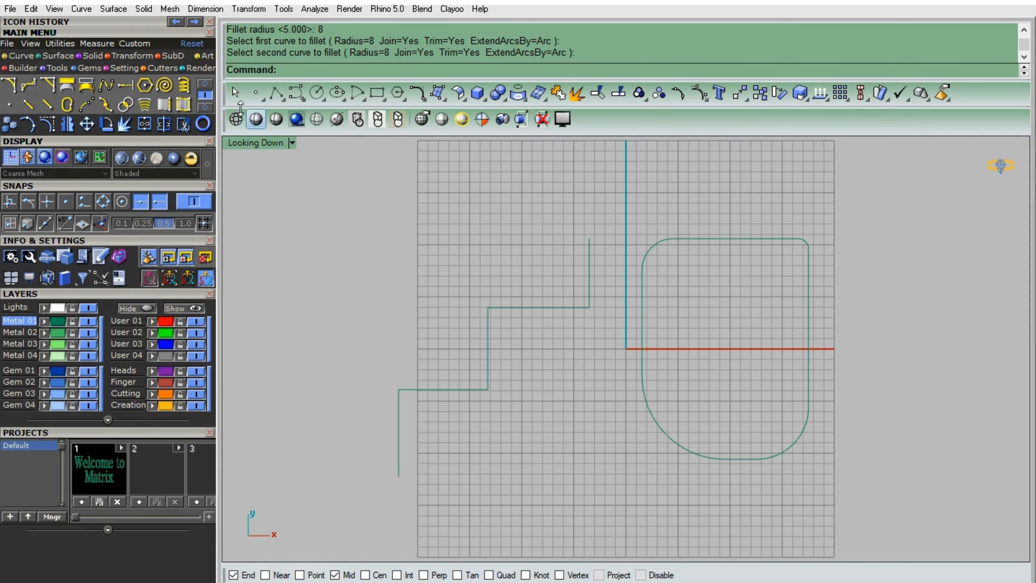
Apply Fillet Corners to the staircase polyline with a radius of about 6.6 mm picked along its uppermost vertical segment, and undo it.
click(29, 85)
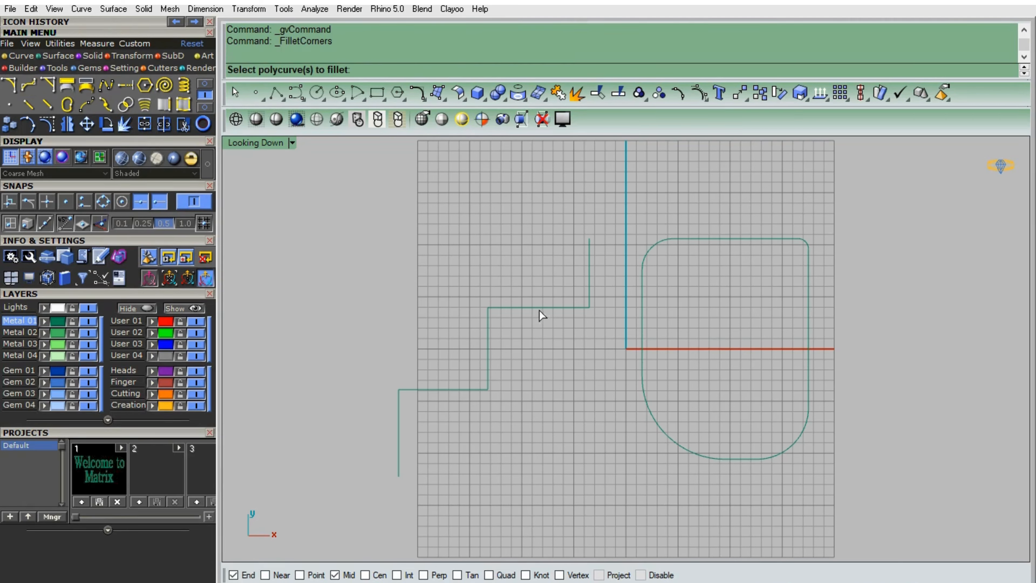
click(595, 291)
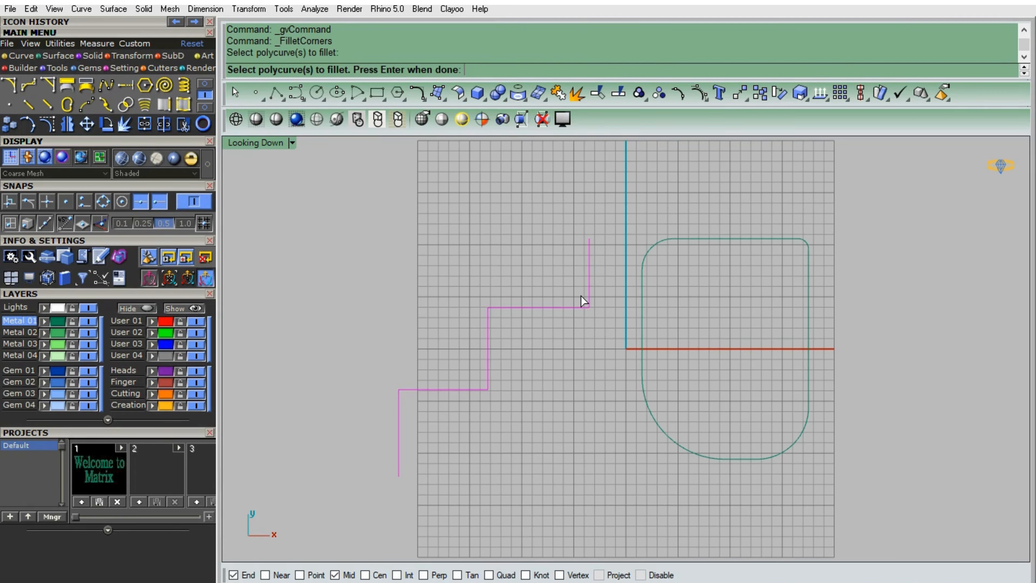
key(Return)
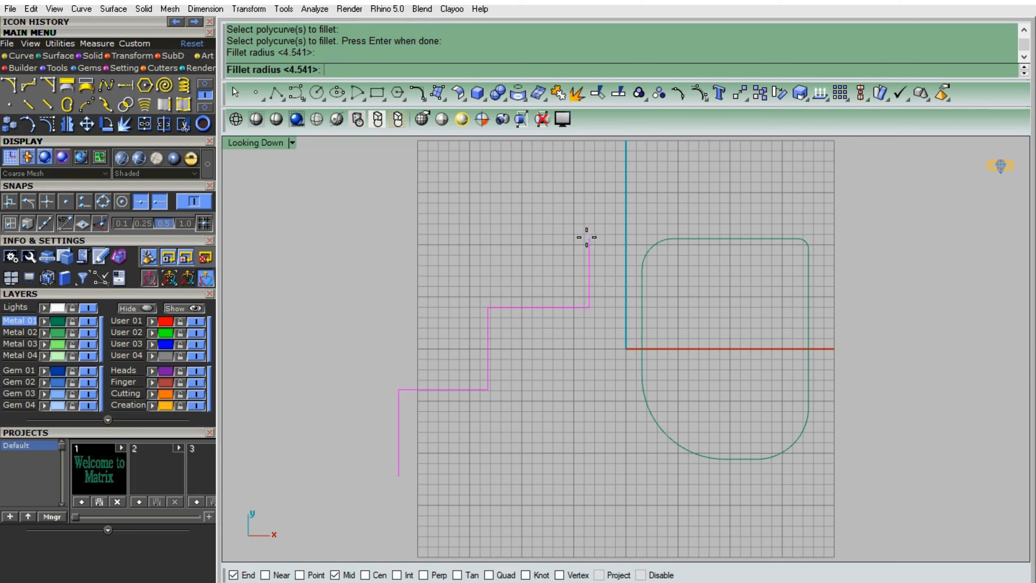
click(586, 240)
click(589, 309)
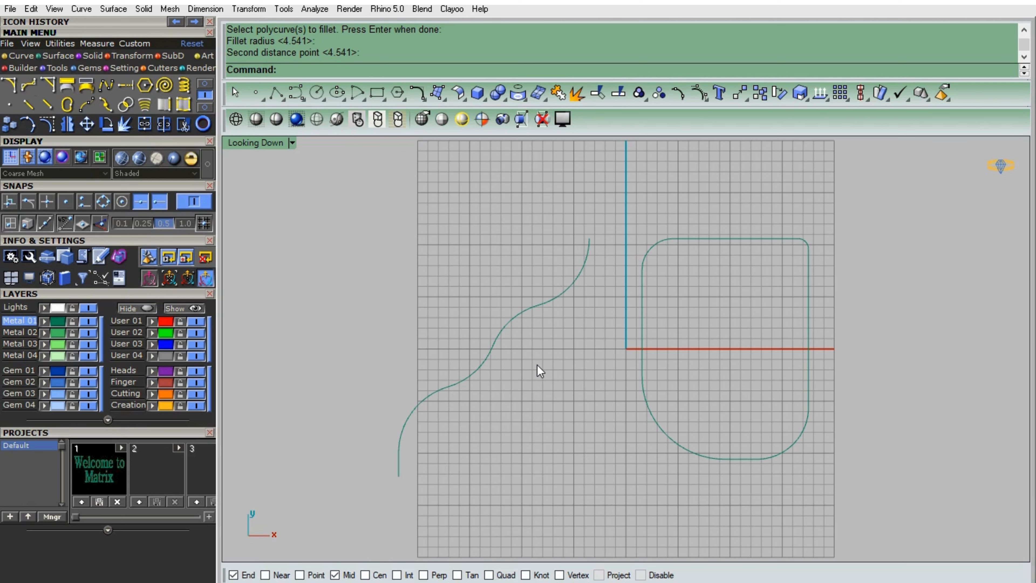
key(ctrl+z)
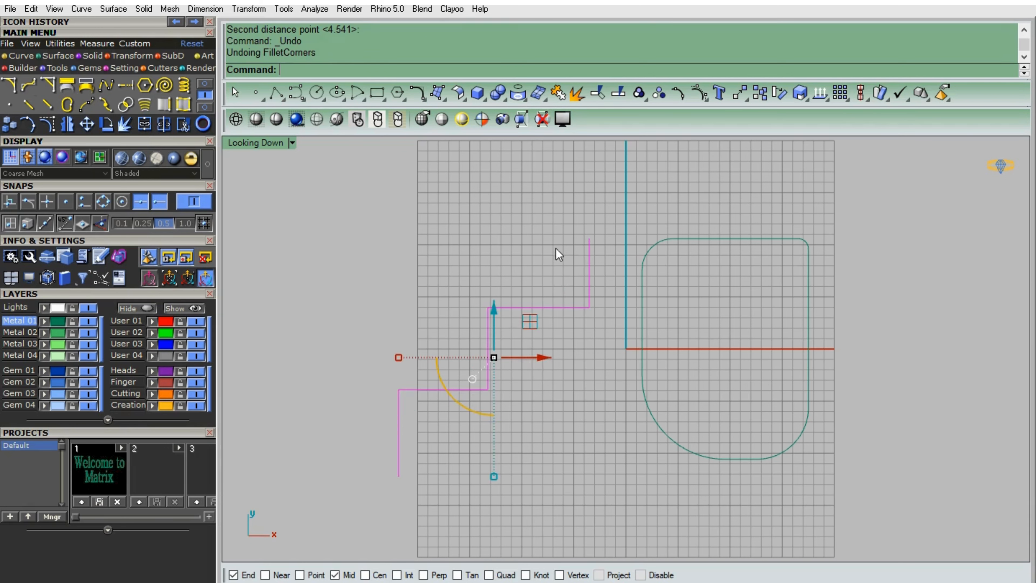
Try Fillet Corners on the staircase polyline with a larger radius picked along its upper horizontal segment.
right_click(556, 249)
click(590, 307)
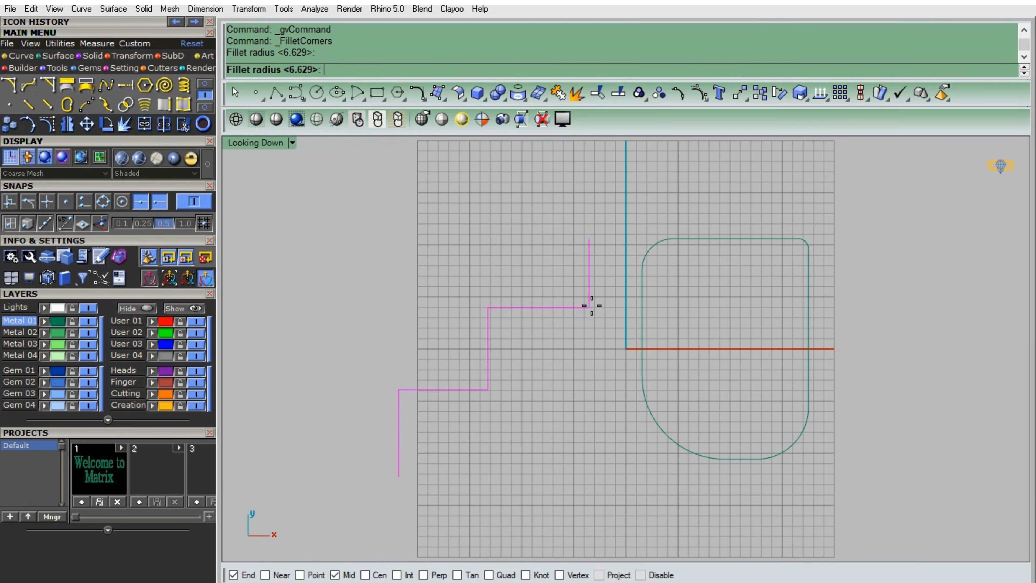
click(497, 308)
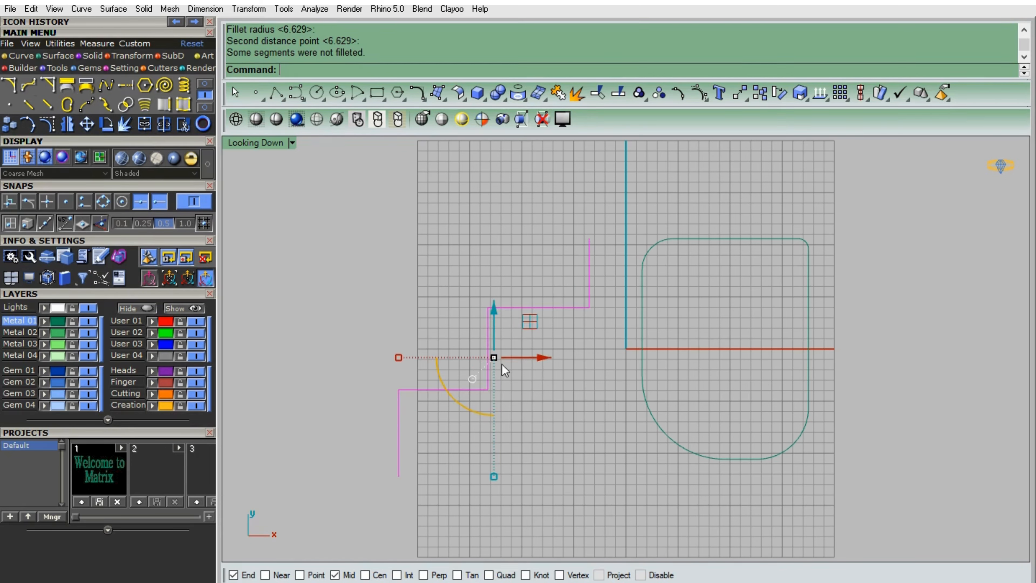
Try Fillet Corners on the staircase polyline with a radius of about 12.5 mm picked between its upper-right and lower inner corners.
right_click(561, 352)
click(589, 307)
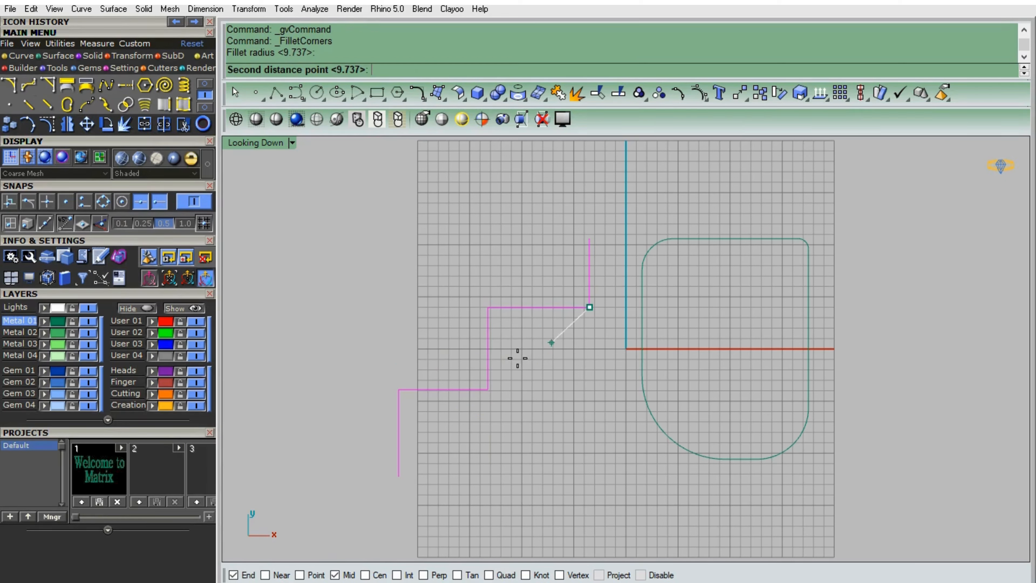
click(488, 390)
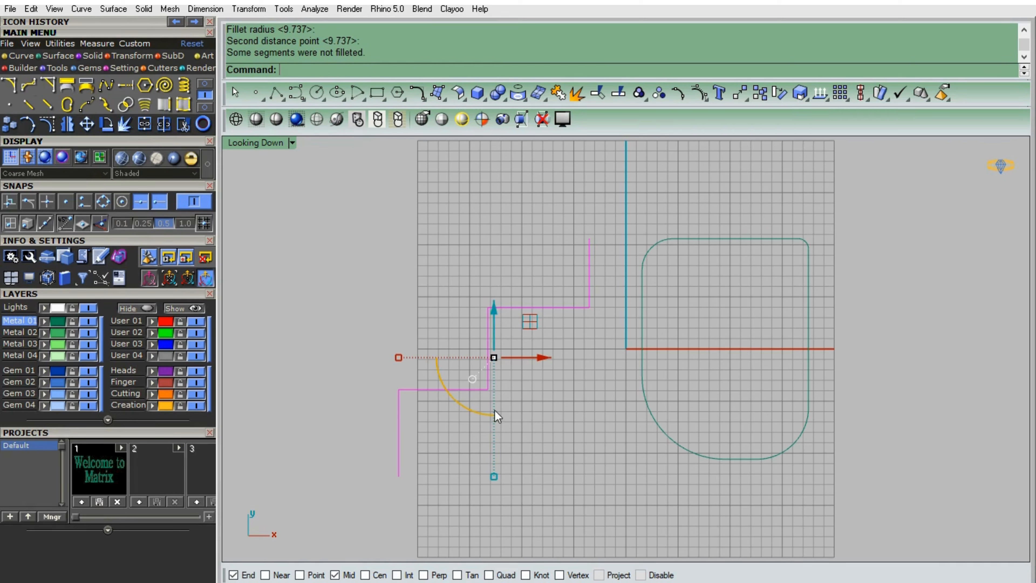
Apply Fillet Corners to the staircase polyline with a radius of about 7 mm picked diagonally across its upper step, and undo it.
right_click(542, 306)
click(548, 307)
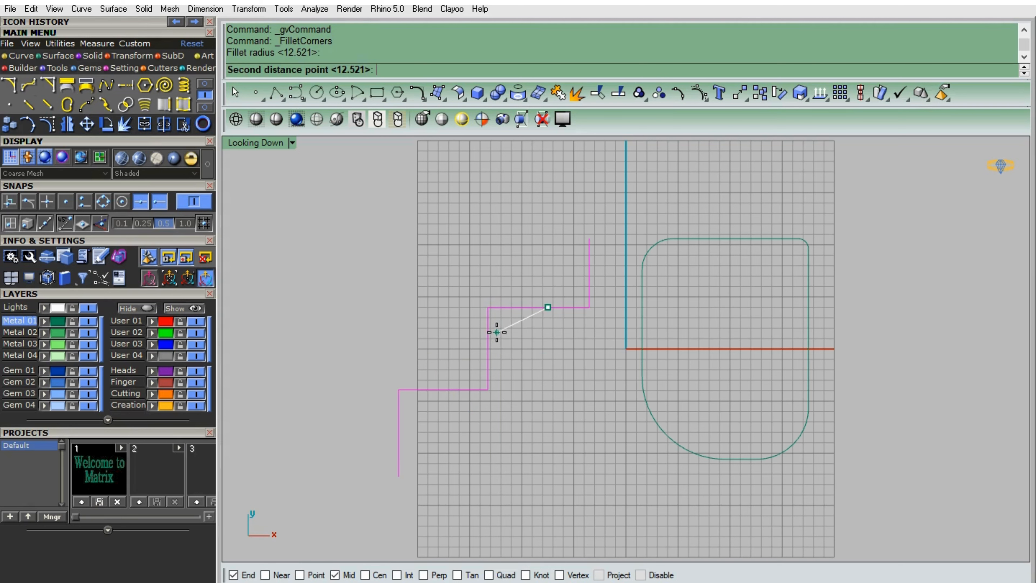
click(487, 347)
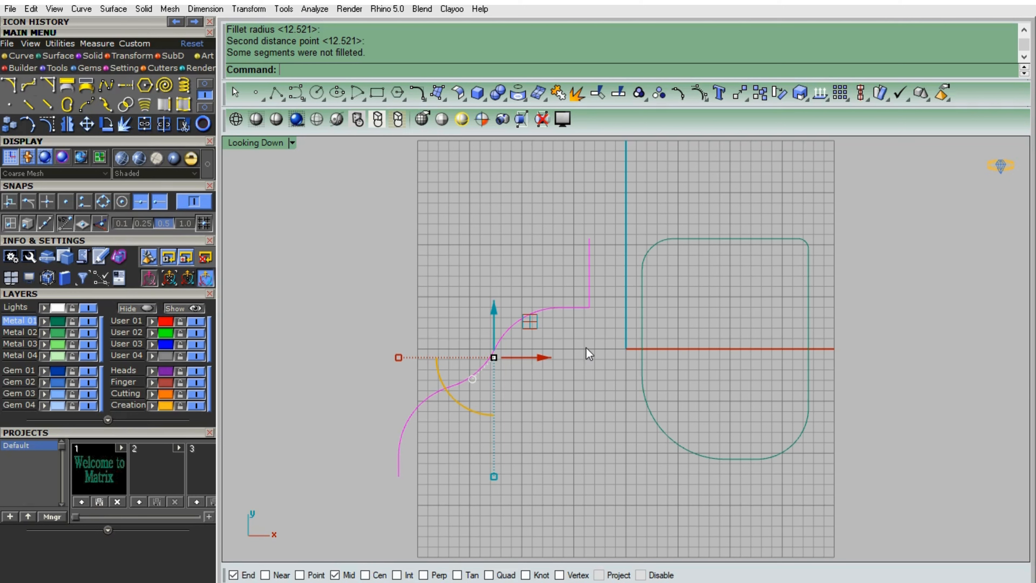
key(Escape)
key(ctrl+z)
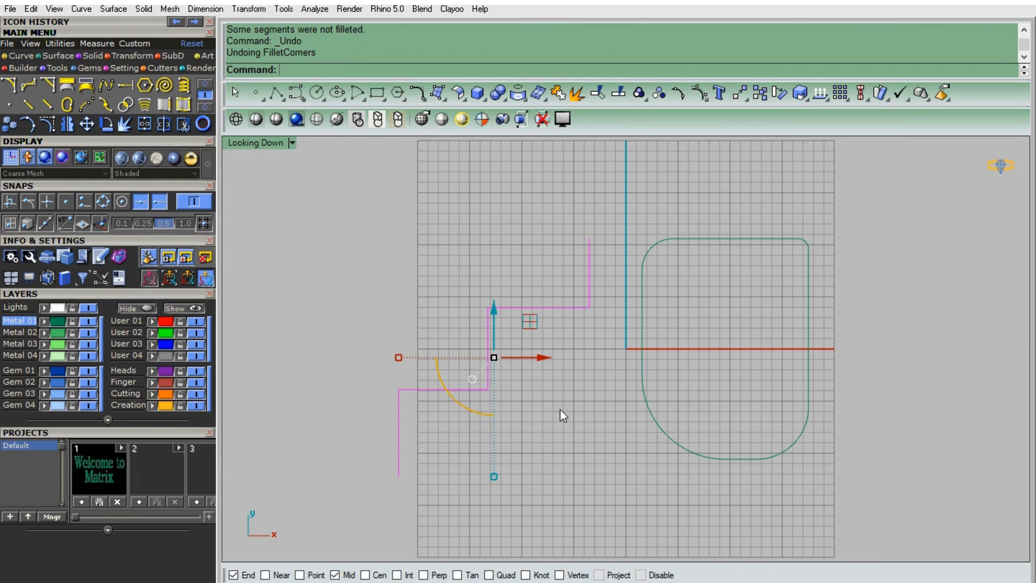
Apply Fillet Corners to the staircase polyline with a radius of about 8.4 mm picked along its lowest vertical segment.
key(Escape)
right_click(509, 380)
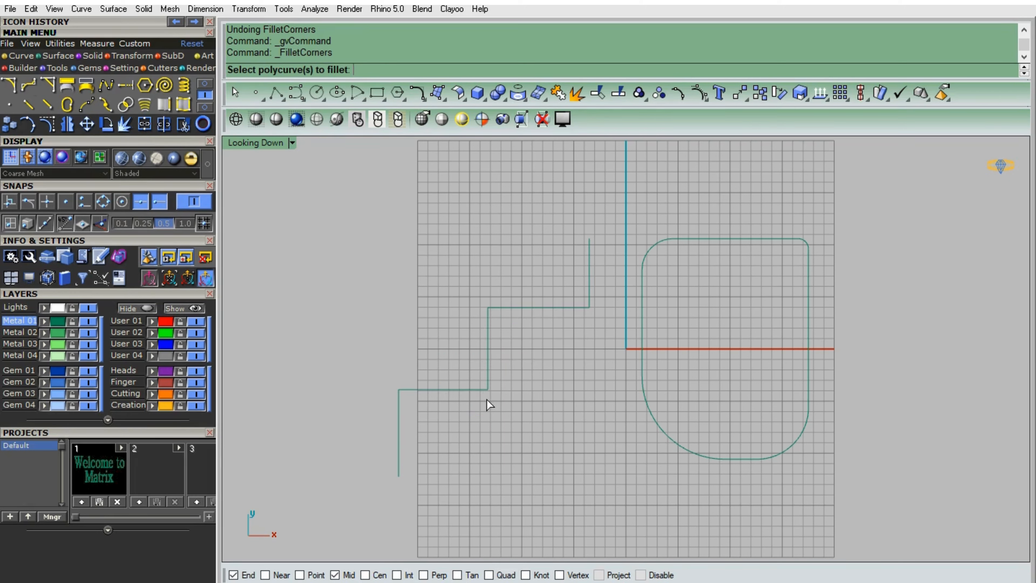
click(395, 460)
right_click(396, 460)
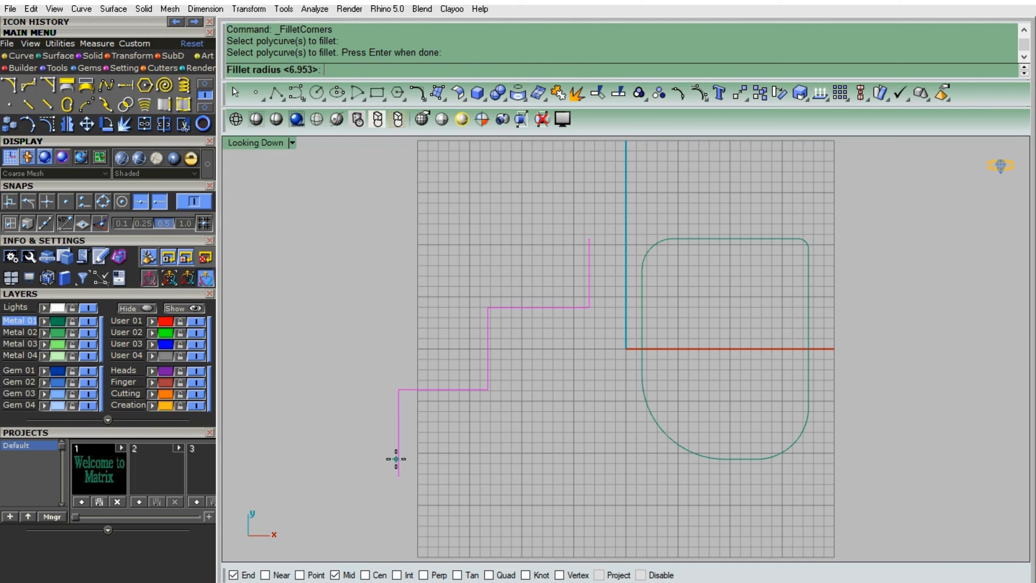
click(397, 471)
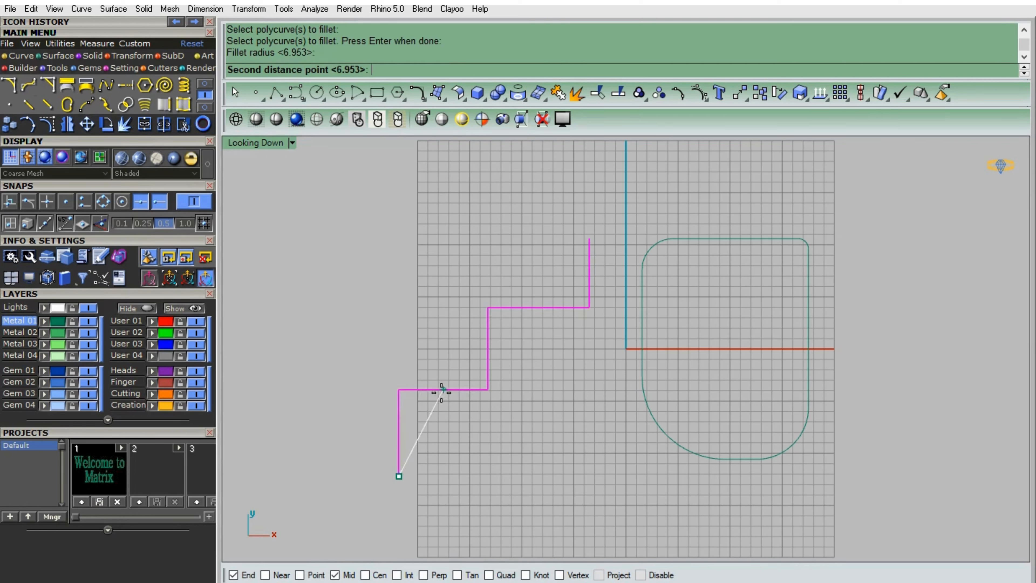
click(398, 390)
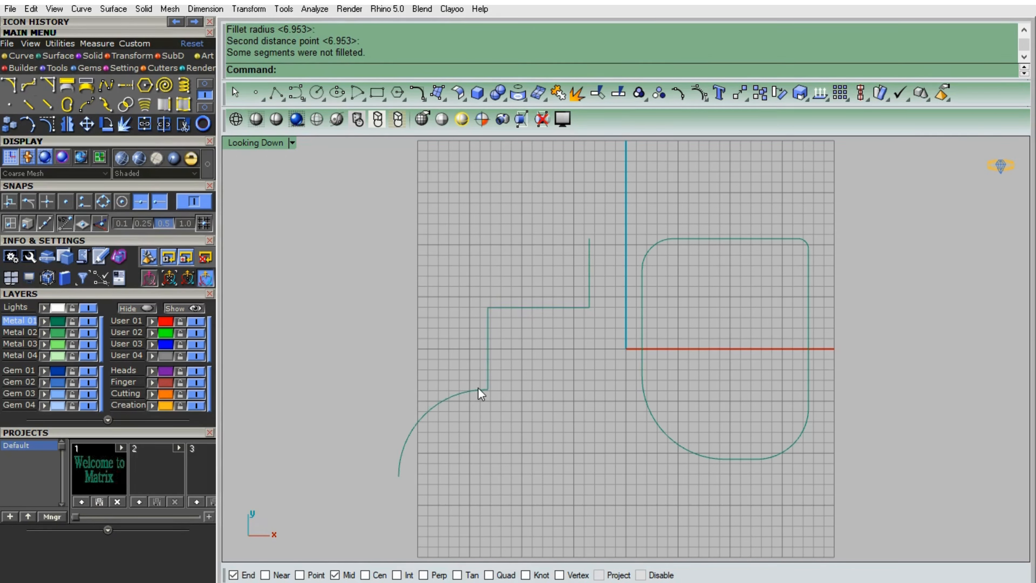
Apply Fillet Corners to the staircase polyline again with a radius picked along its middle vertical segment.
right_click(487, 390)
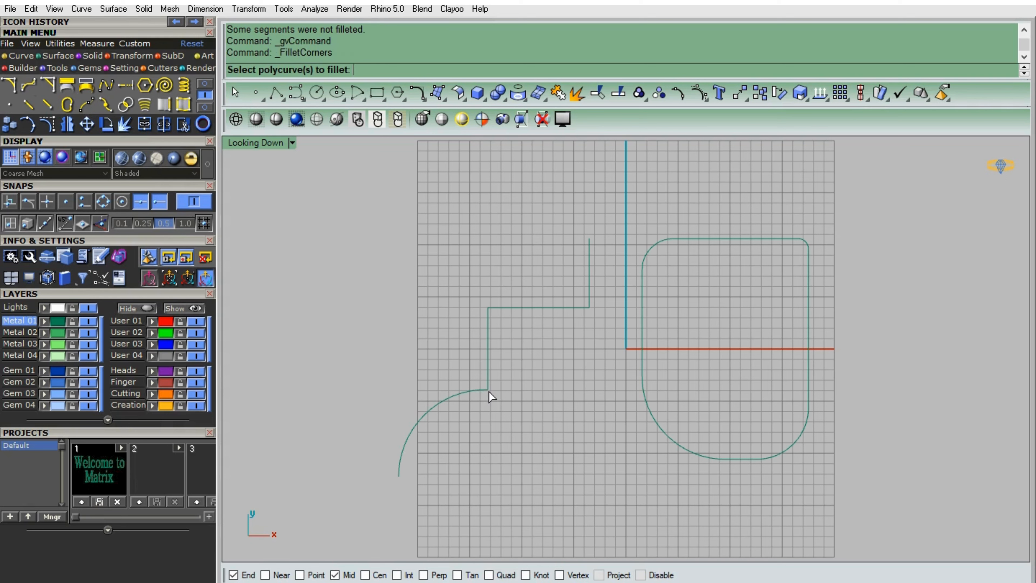
click(489, 390)
right_click(489, 389)
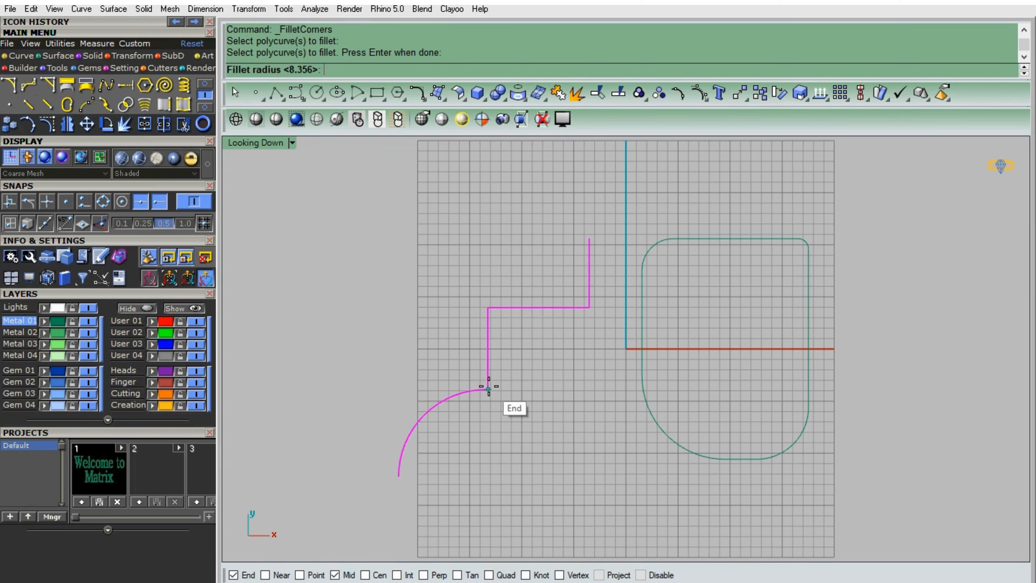
click(488, 389)
click(488, 307)
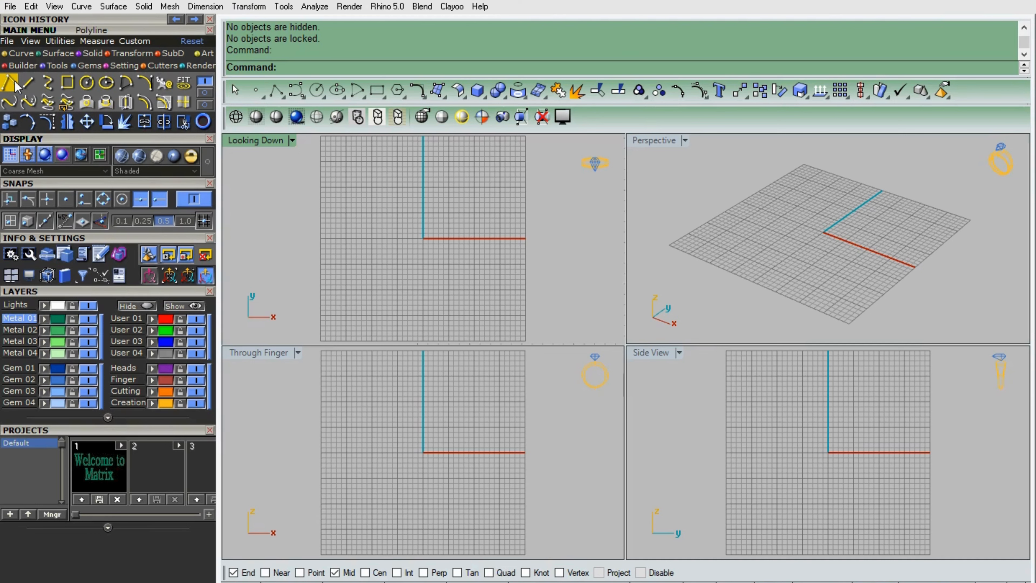
Maximize the Looking Down view and draw a single-segment polyline sloping from the vertical axis's upper part down past the horizontal axis.
double_click(256, 141)
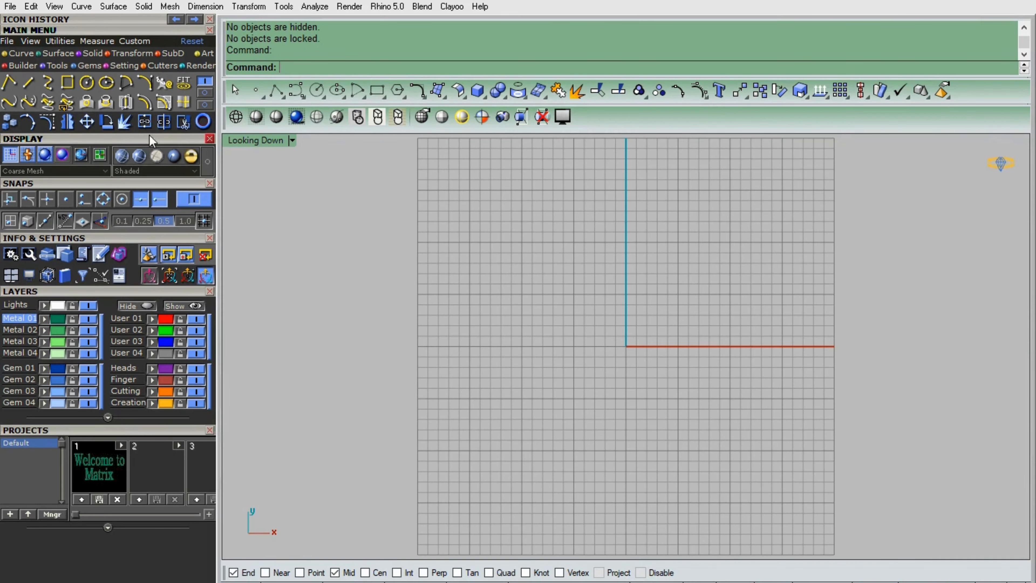
click(8, 83)
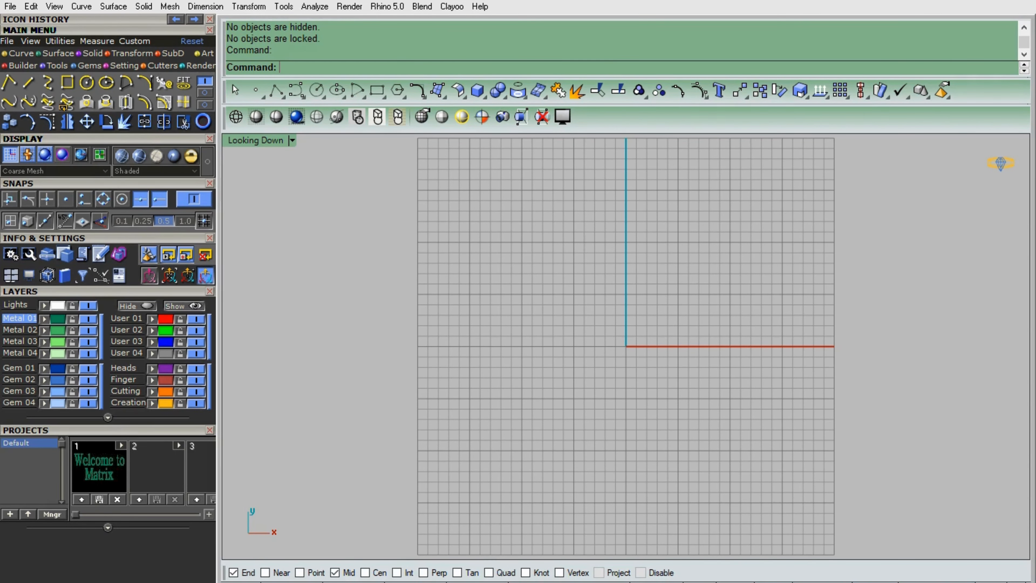
click(613, 224)
click(765, 371)
key(Return)
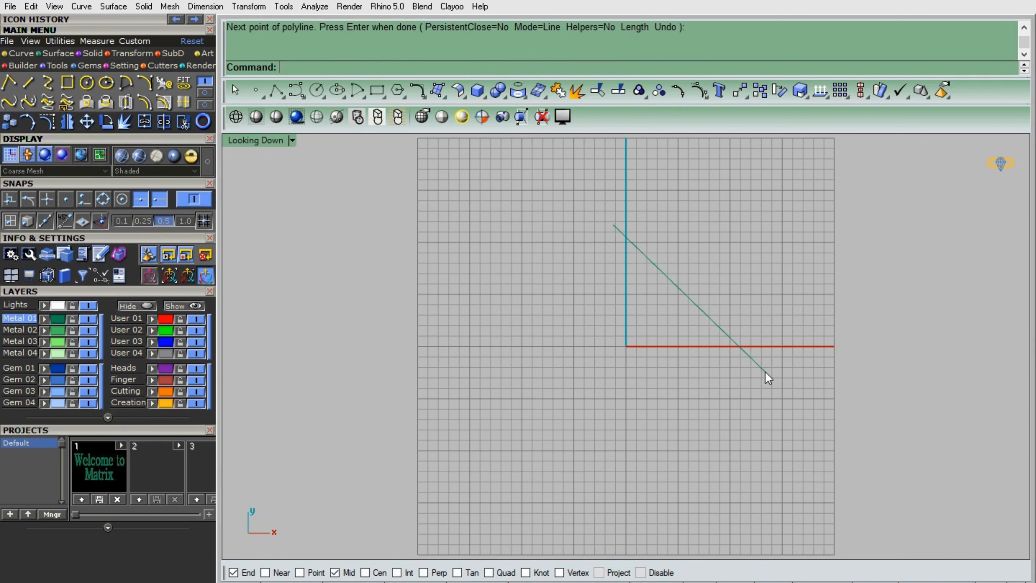
Draw a closed four-sided polyline starting at the diagonal line's lower end and passing through its upper end.
right_click(768, 370)
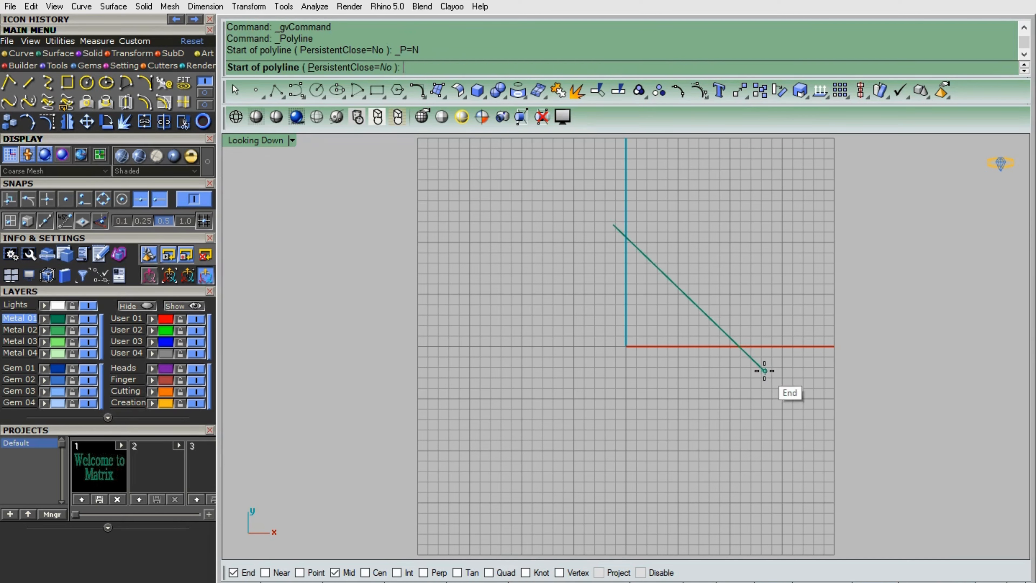
click(765, 370)
click(472, 408)
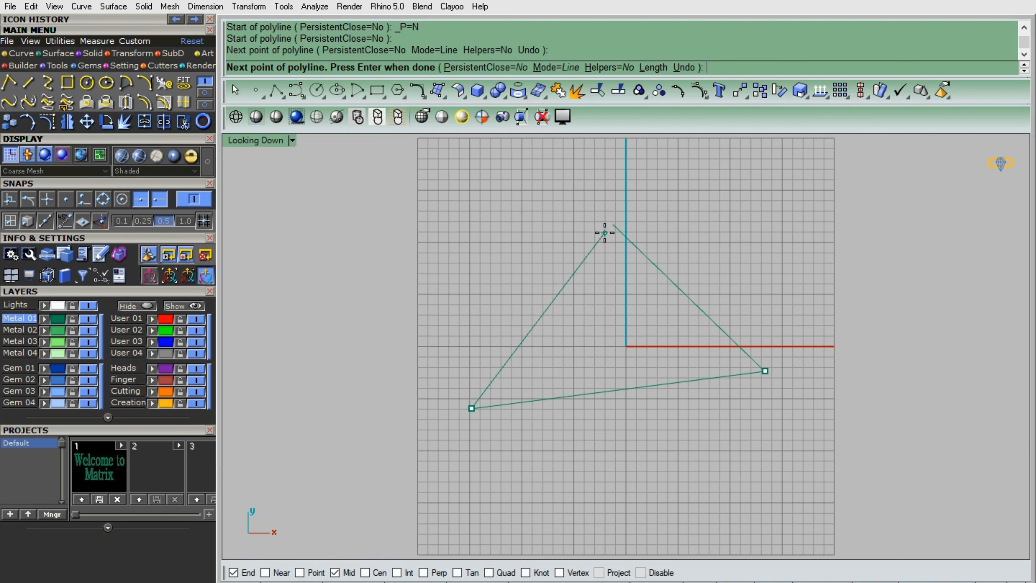
click(614, 226)
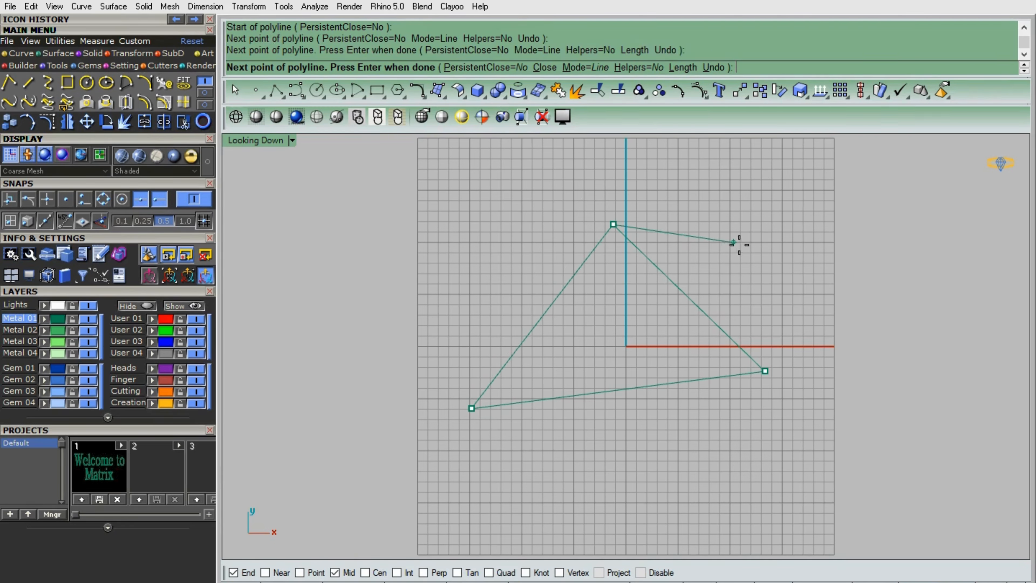
click(812, 225)
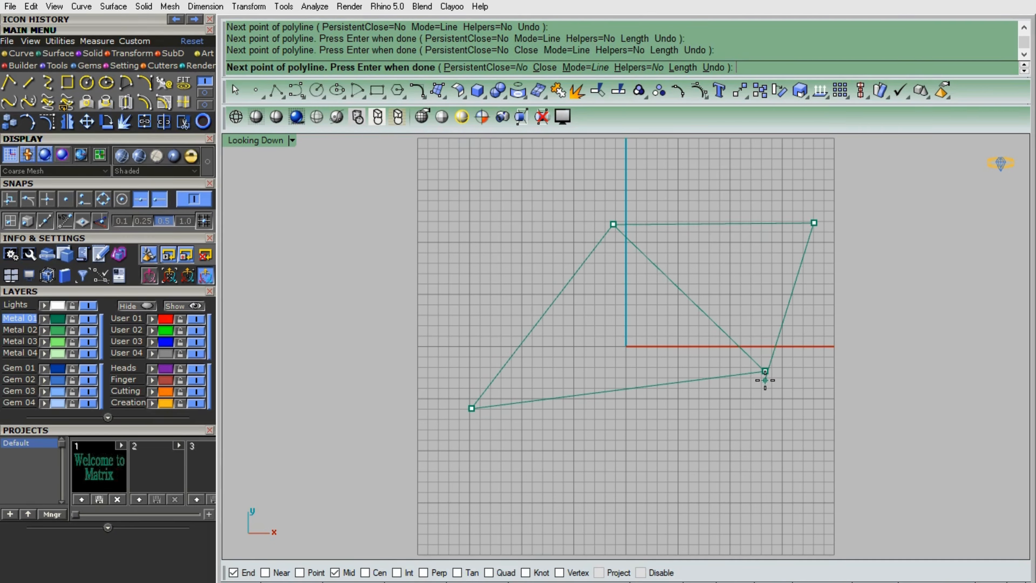
click(765, 370)
right_click(766, 370)
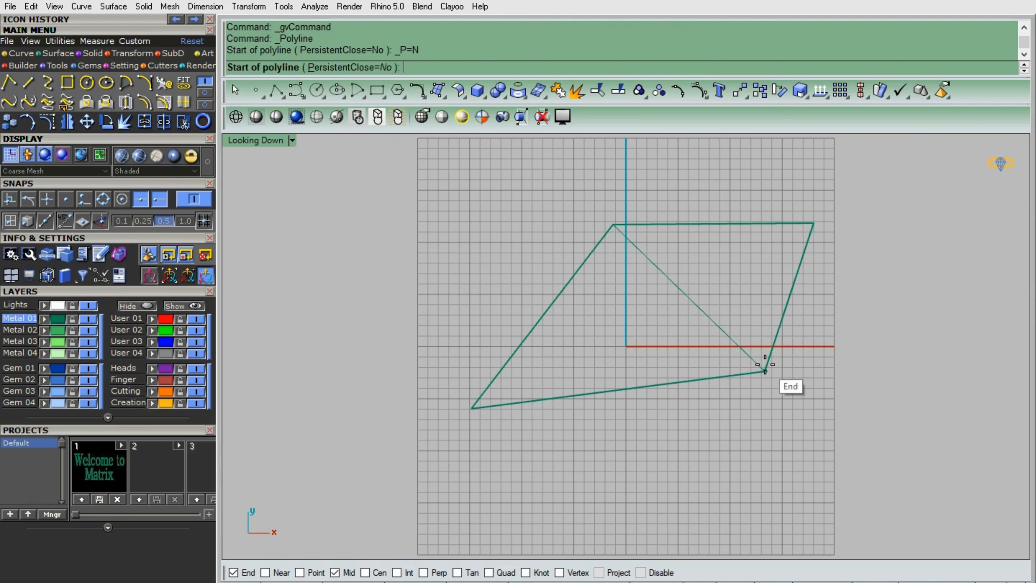
key(Escape)
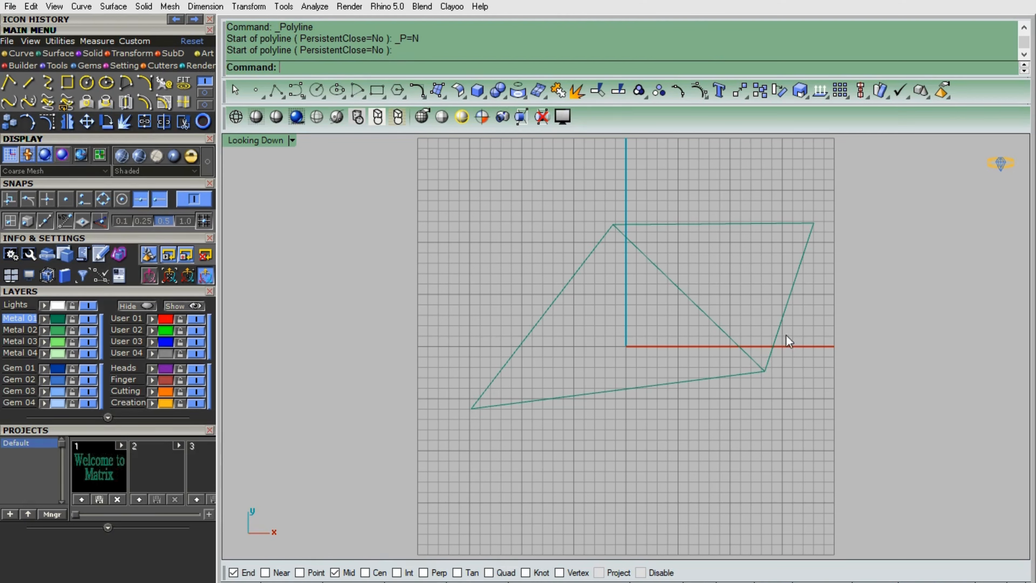
Explode the diagonal line and the four-sided polyline into separate segments.
drag(870, 198, 467, 448)
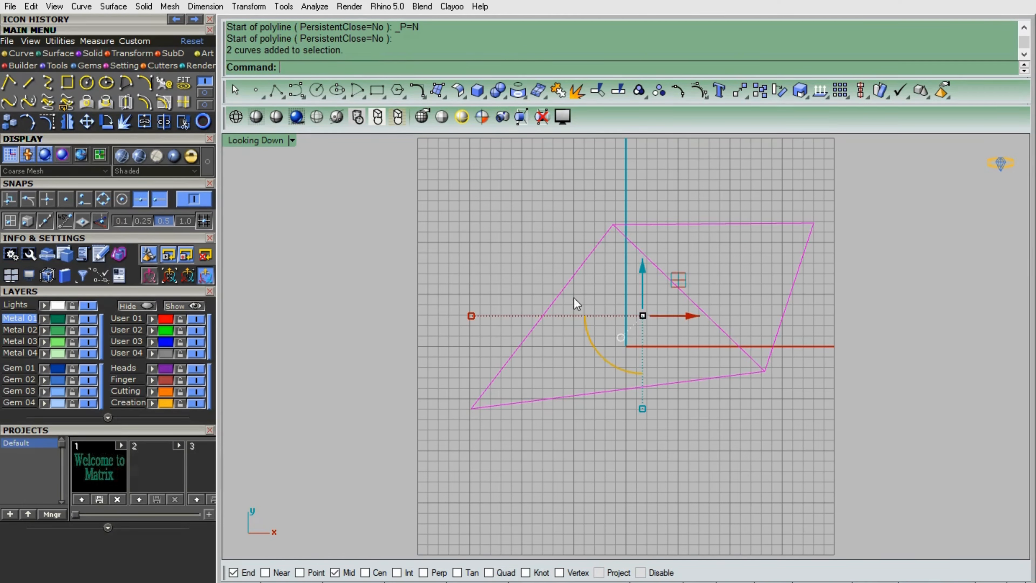
click(126, 125)
click(620, 308)
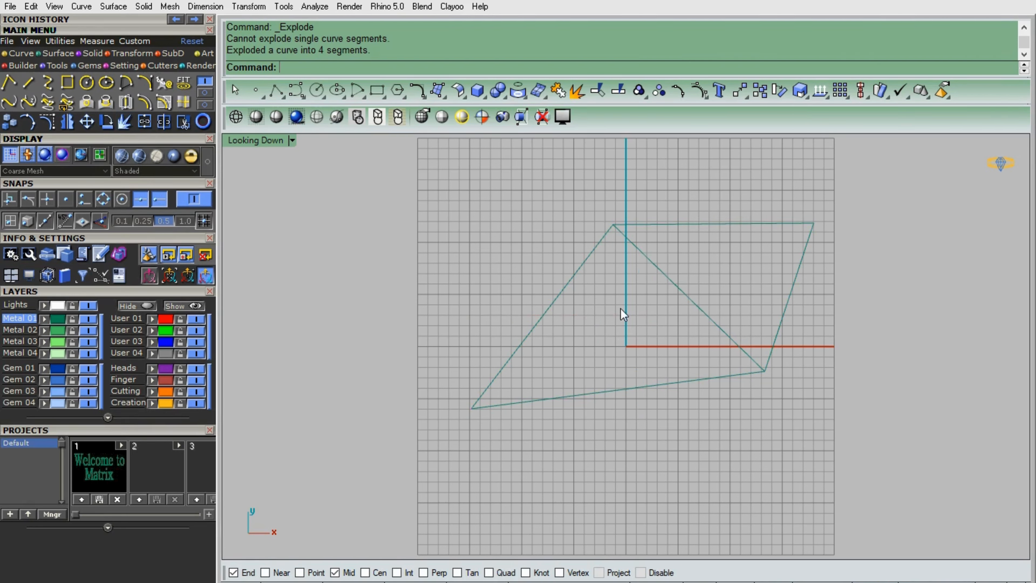
Move the left segment left, the bottom segment down, the right segment right and the diagonal left, each on its own.
click(581, 284)
drag(599, 321, 522, 317)
click(648, 390)
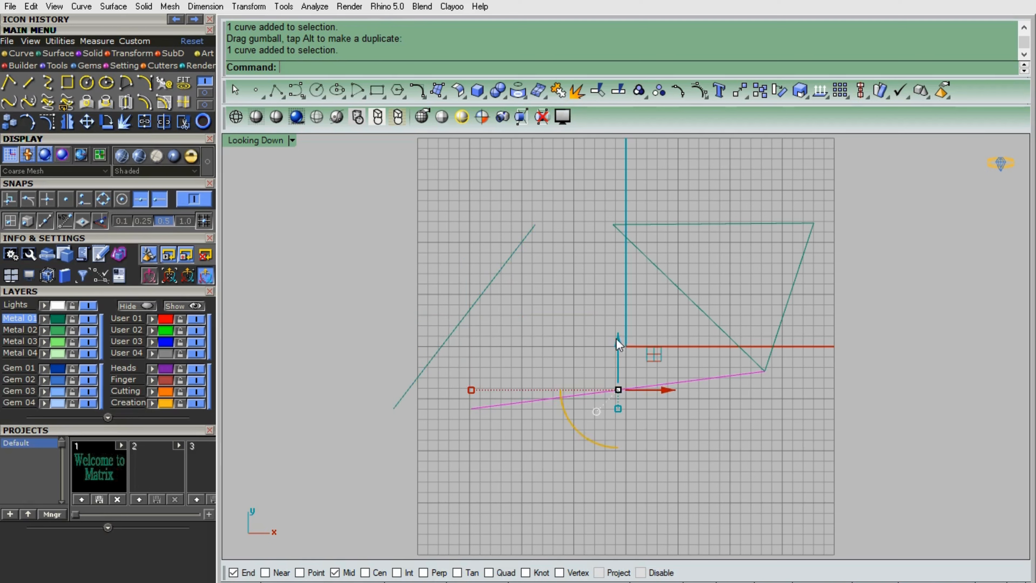
drag(617, 339, 620, 410)
click(783, 317)
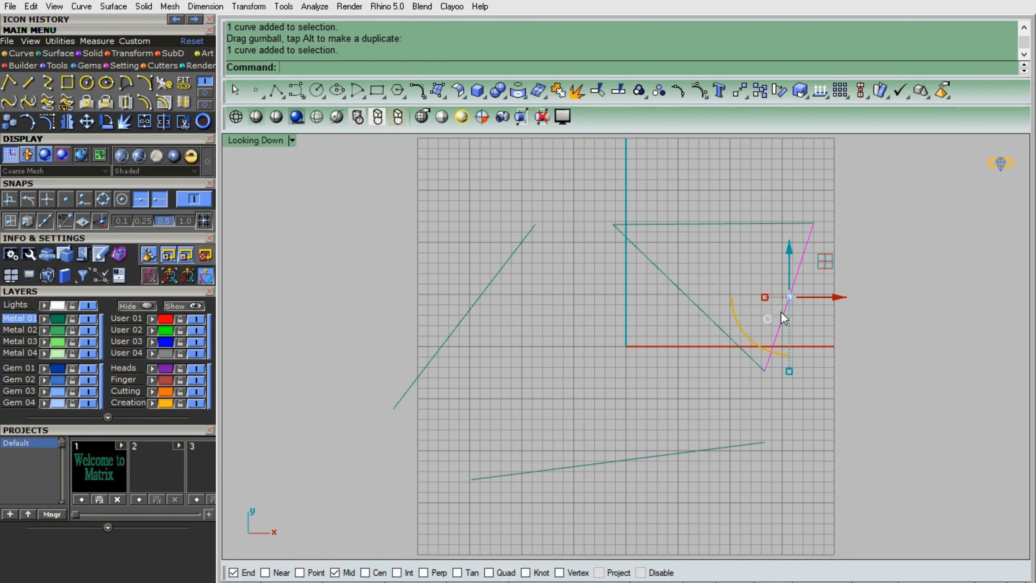
drag(827, 298, 894, 306)
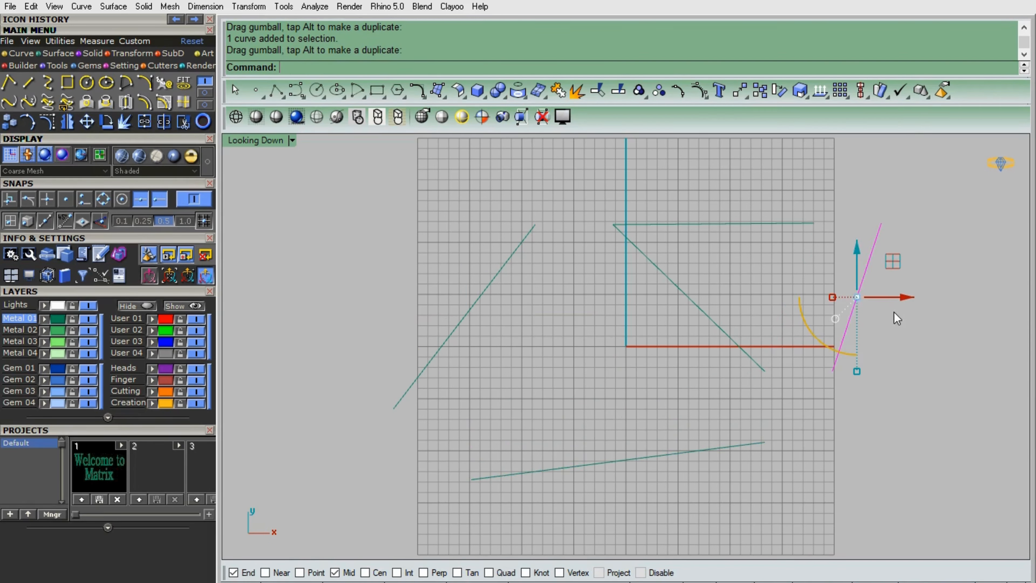
click(723, 318)
click(710, 325)
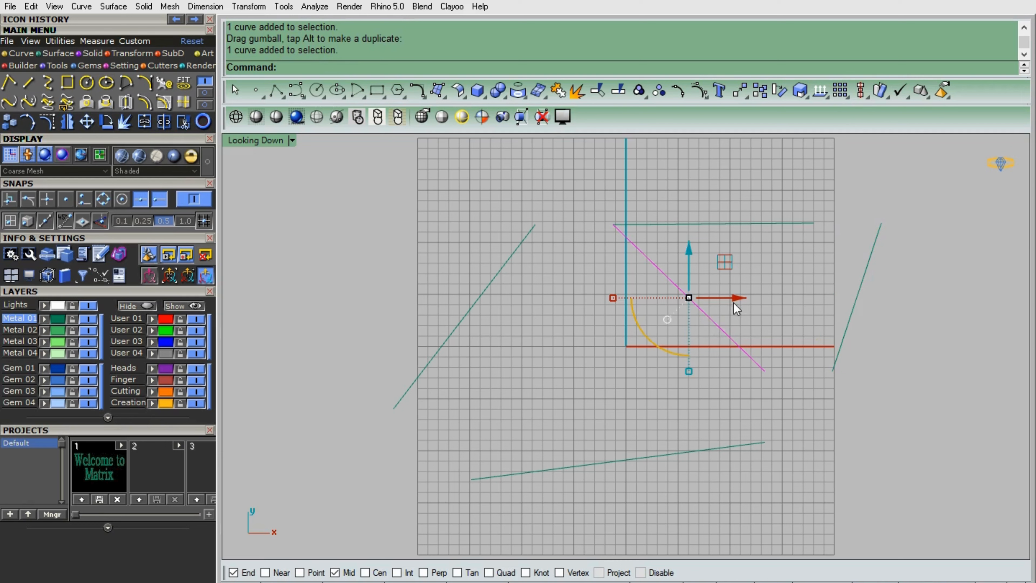
drag(733, 298, 688, 302)
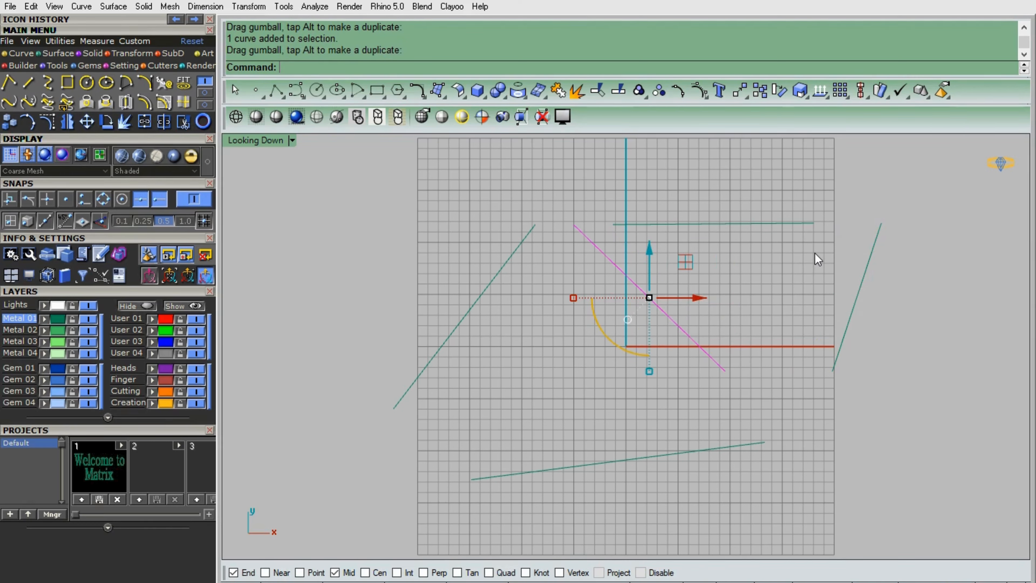
Undo the four segment moves and clear the selection.
key(ctrl+z)
key(ctrl+z)
key(ctrl+z)
key(ctrl+z)
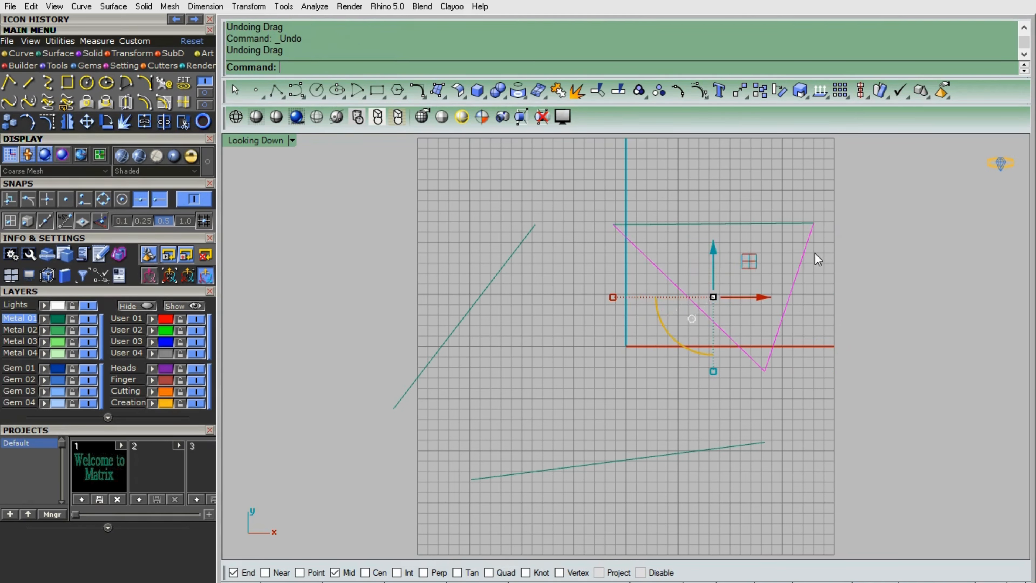
click(861, 206)
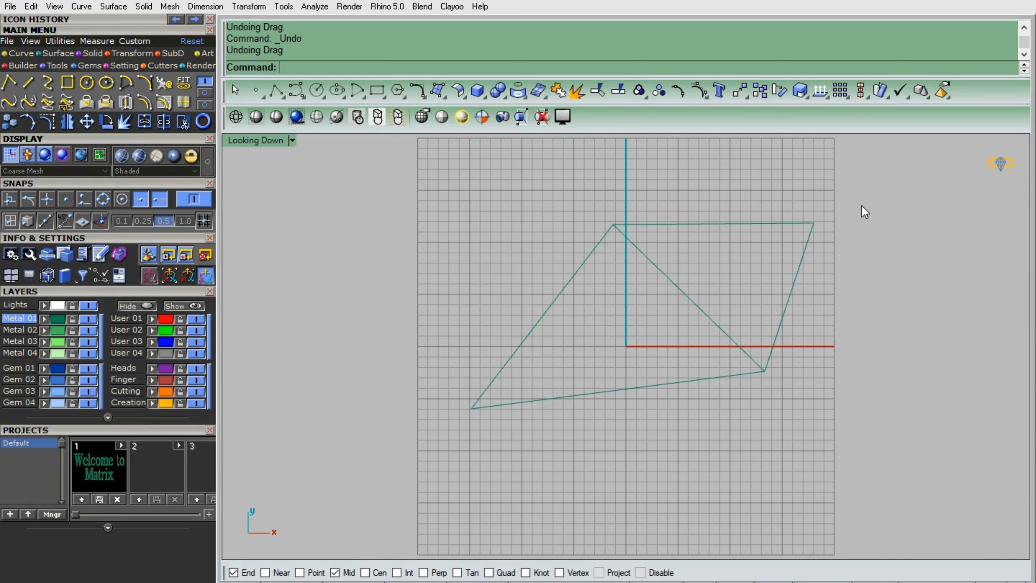
Check the separate segments by selecting several individually, and join all five into one curve.
click(791, 222)
click(807, 246)
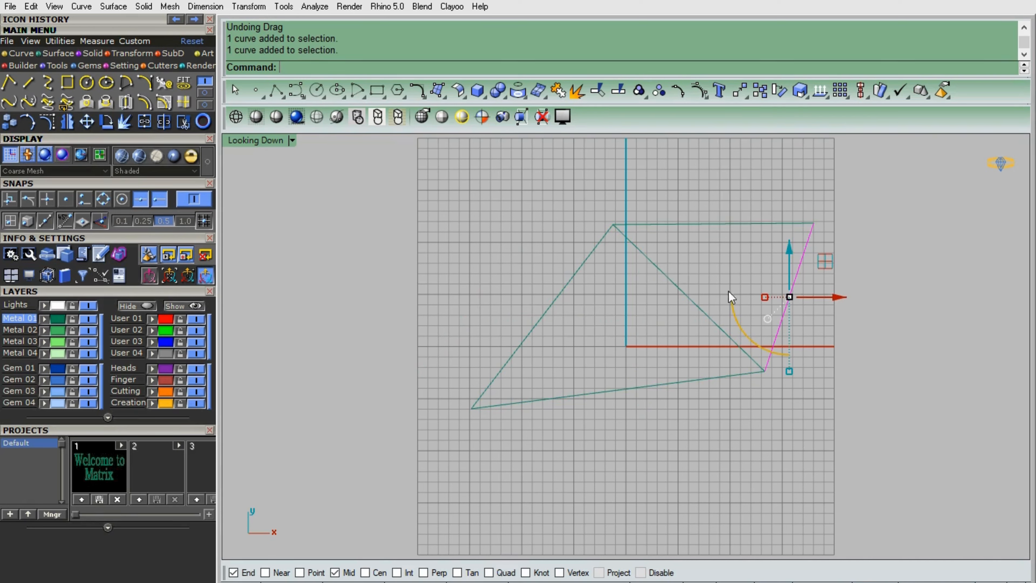
click(689, 305)
drag(899, 210, 405, 481)
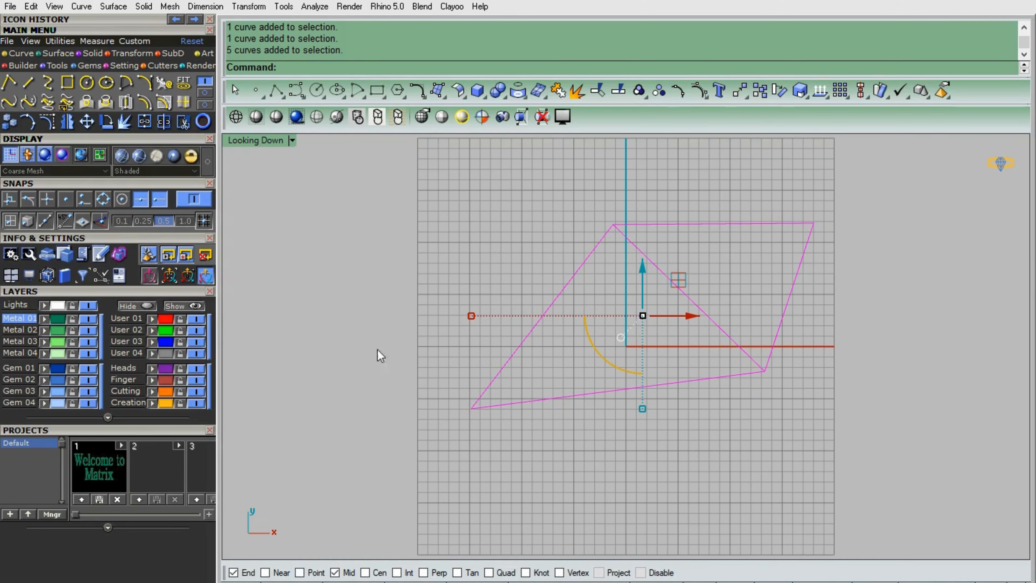
click(144, 123)
click(145, 123)
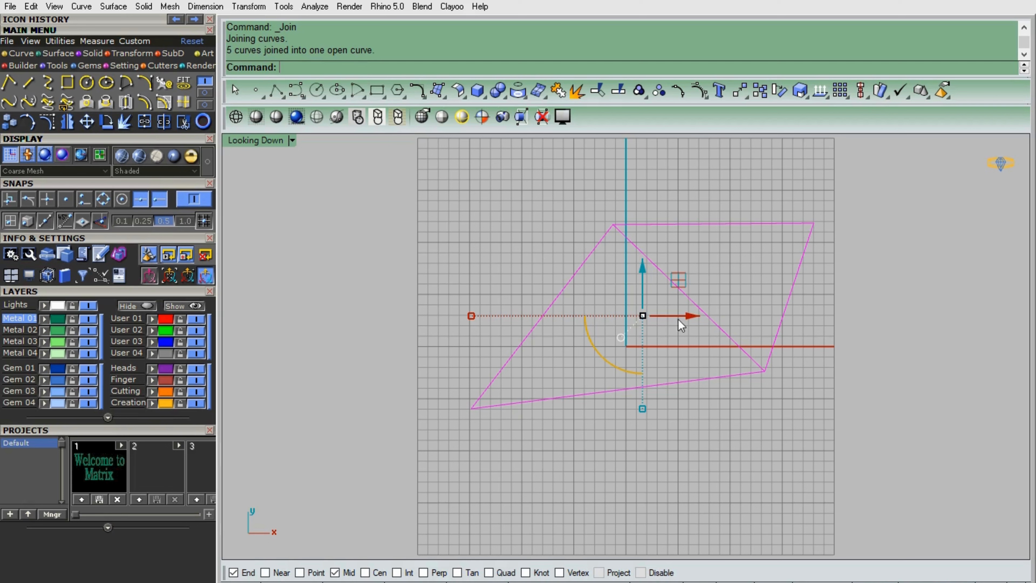
Move the joined curve straight down as one object, and move it back up close to its starting position.
click(704, 362)
click(703, 378)
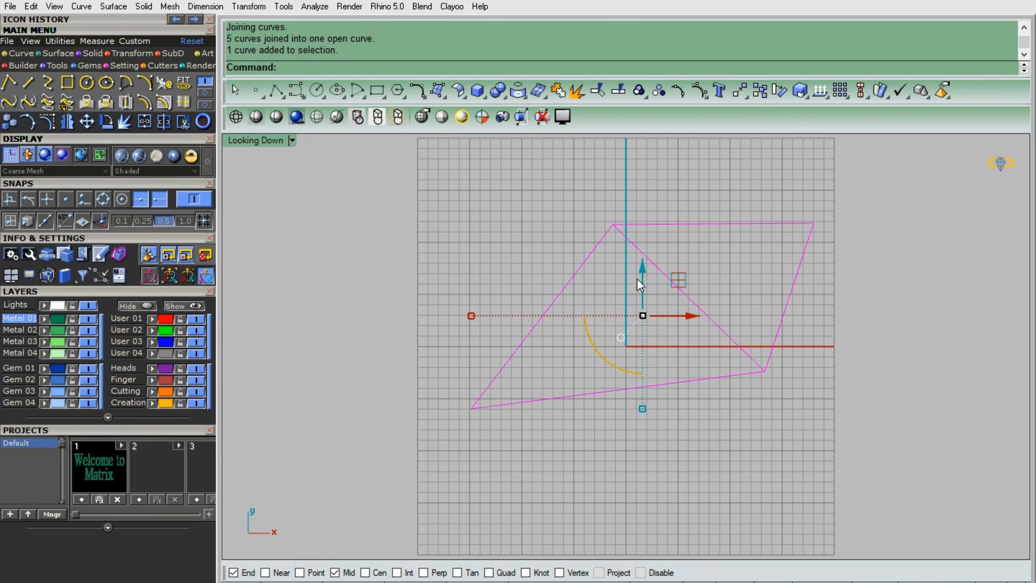
drag(643, 277, 662, 358)
click(854, 315)
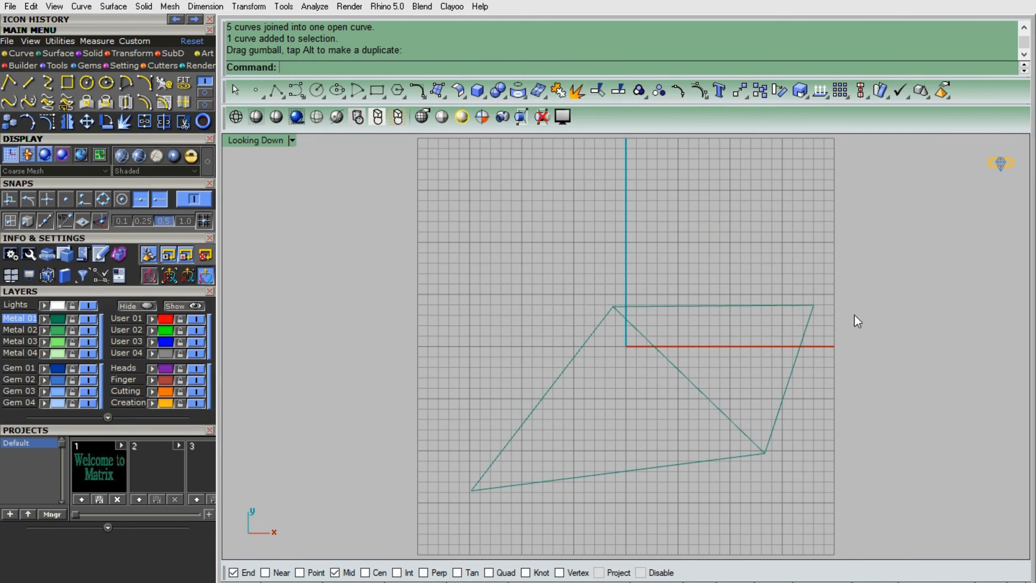
click(671, 369)
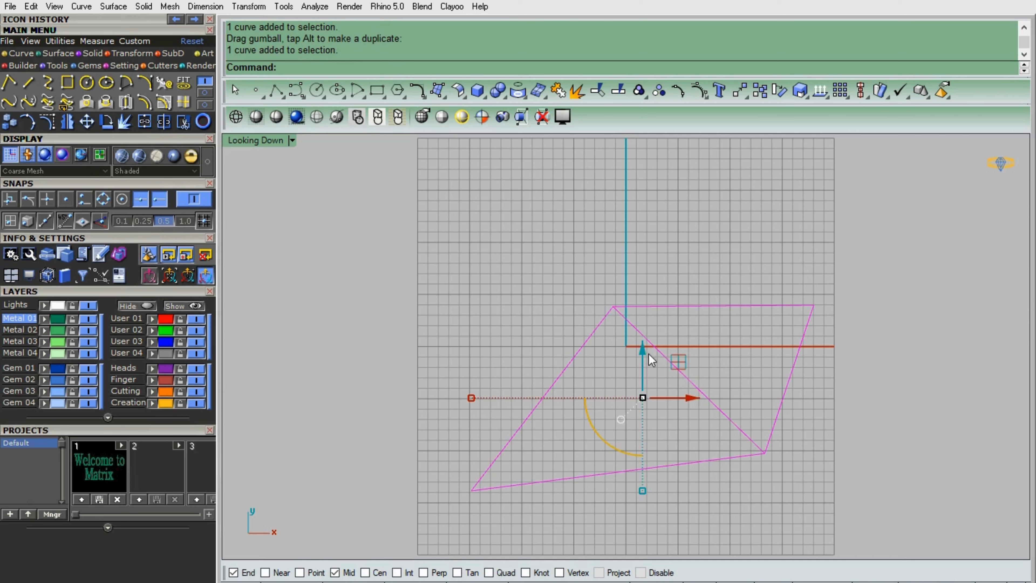
drag(648, 352, 652, 280)
click(839, 371)
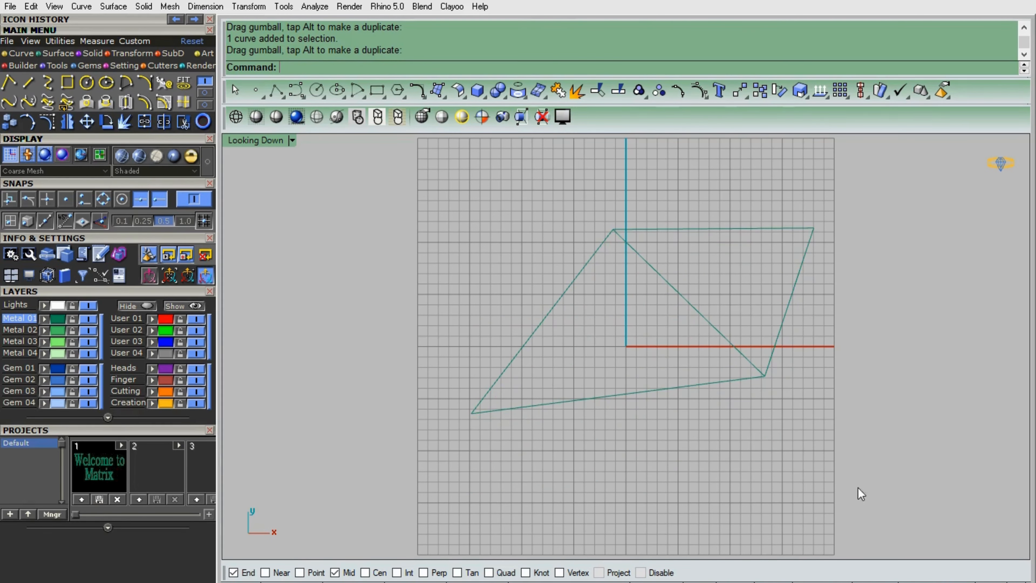